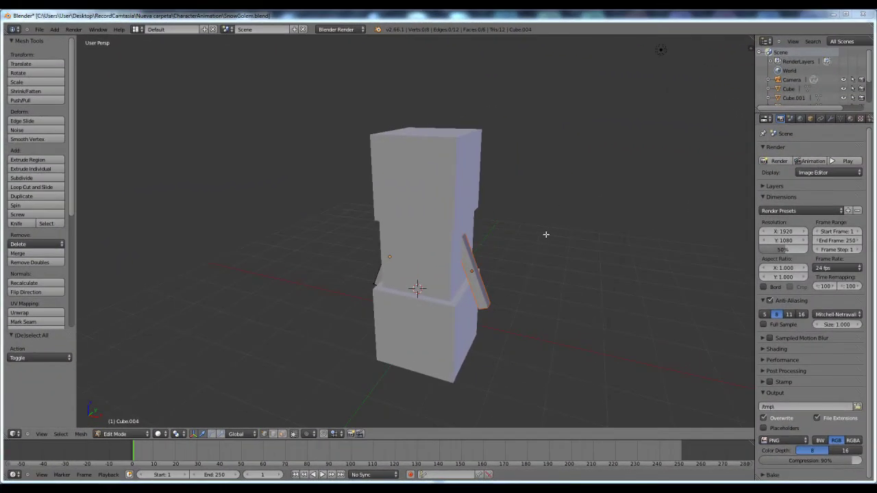
Show the golem block's Material settings, check its Diffuse colour, and preview snow_golem.png
mouse_move(536, 252)
middle_down()
mouse_move(571, 241)
mouse_move(571, 258)
mouse_move(585, 263)
mouse_move(587, 254)
mouse_move(536, 256)
middle_up()
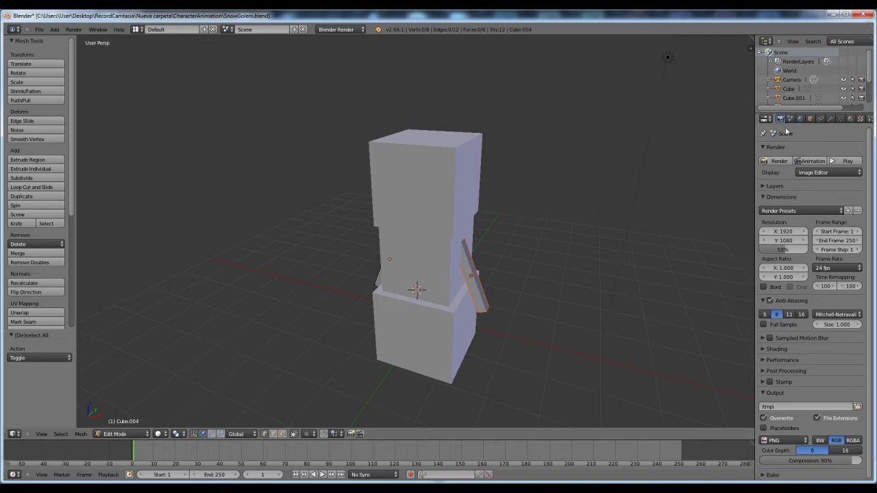
click(850, 120)
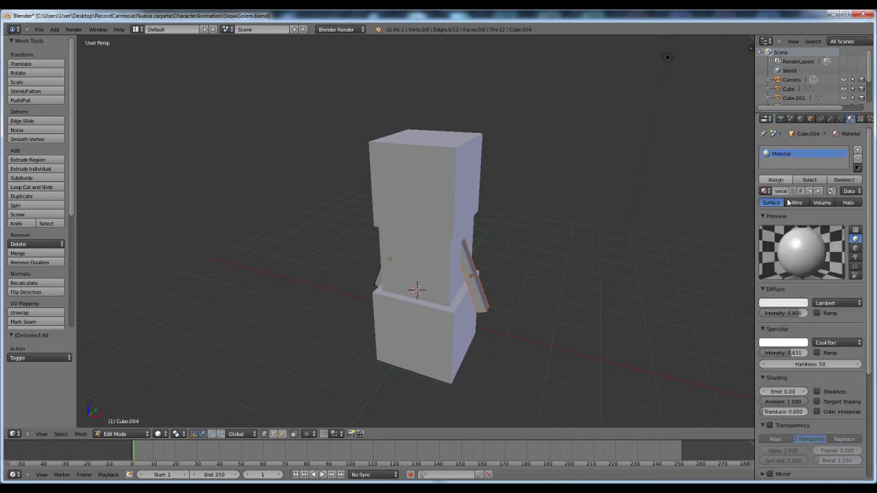
click(779, 306)
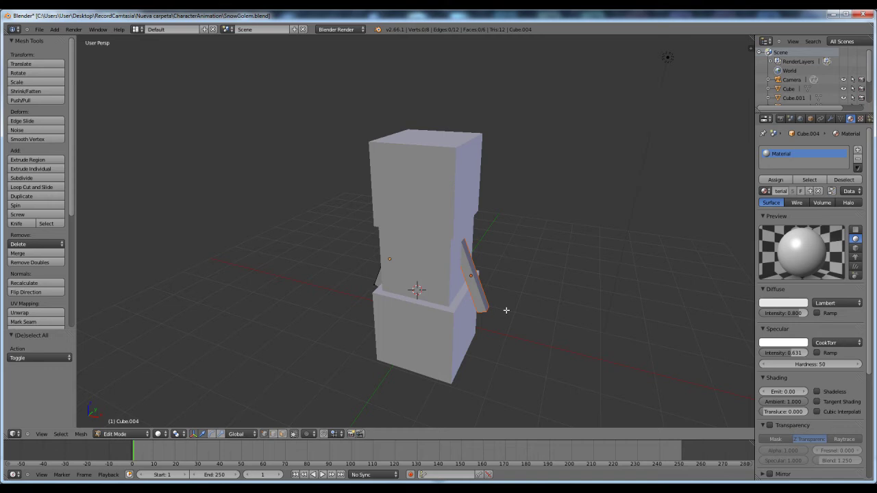
click(448, 472)
Split the 3D view into two side-by-side viewports, hide the right tool shelf, and resize the divider
drag(753, 39, 393, 72)
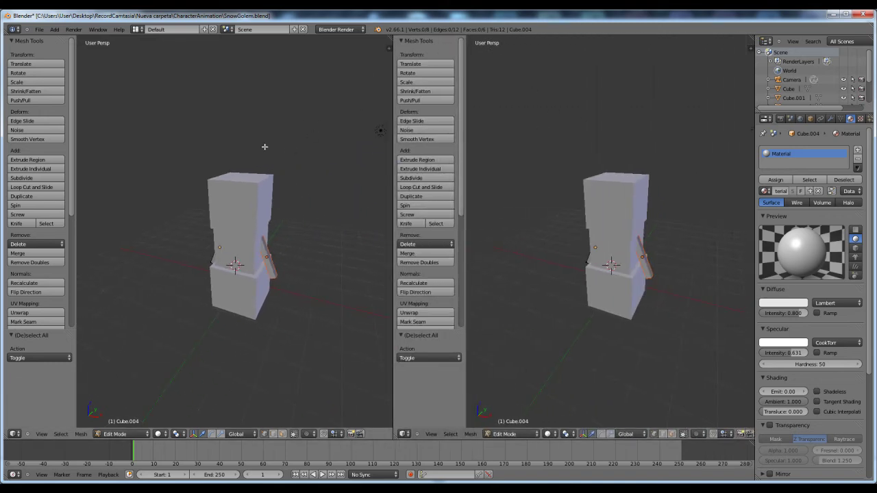
drag(465, 347, 372, 342)
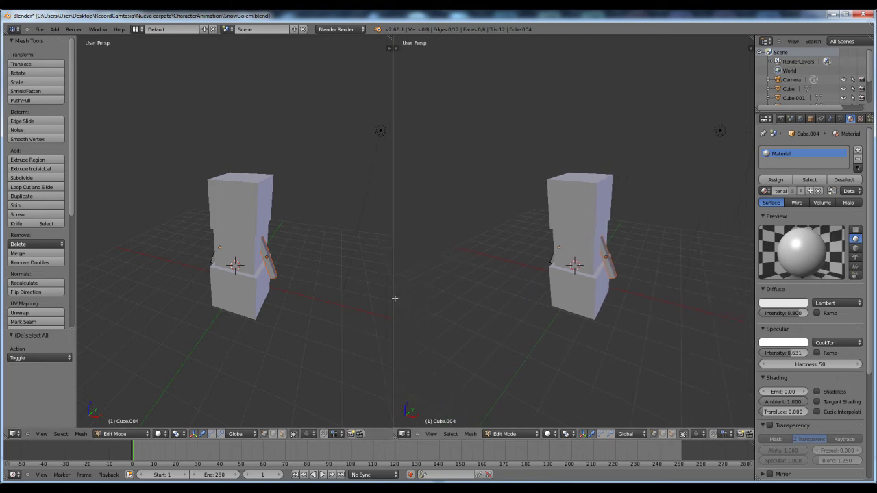
drag(391, 299, 481, 299)
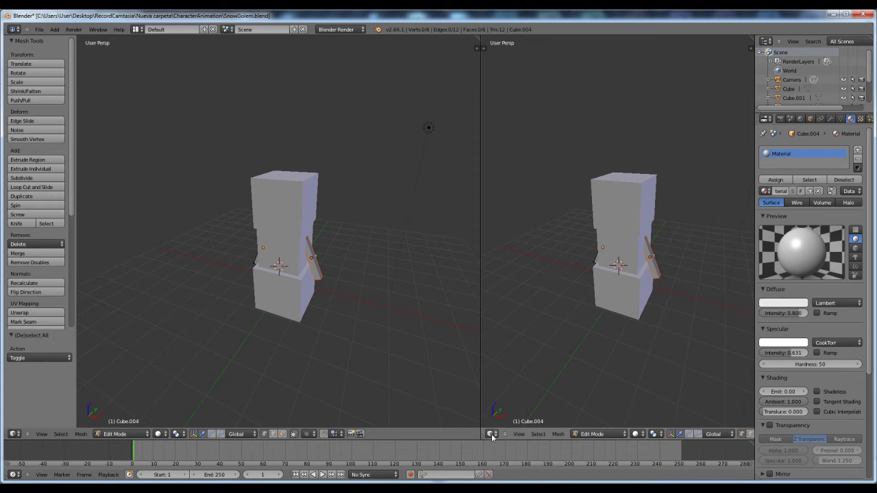
click(491, 434)
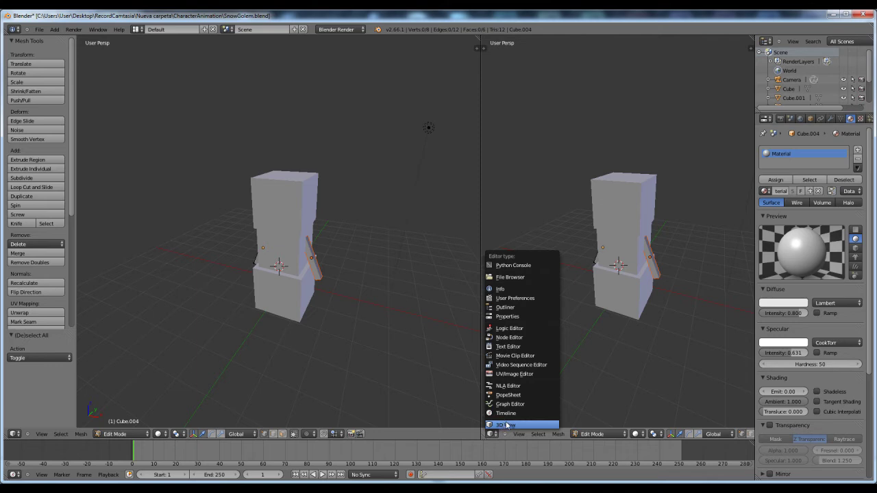
Make the right view a UV/Image Editor and open snow_golem.png from the NuevosPersonajes folder
click(512, 375)
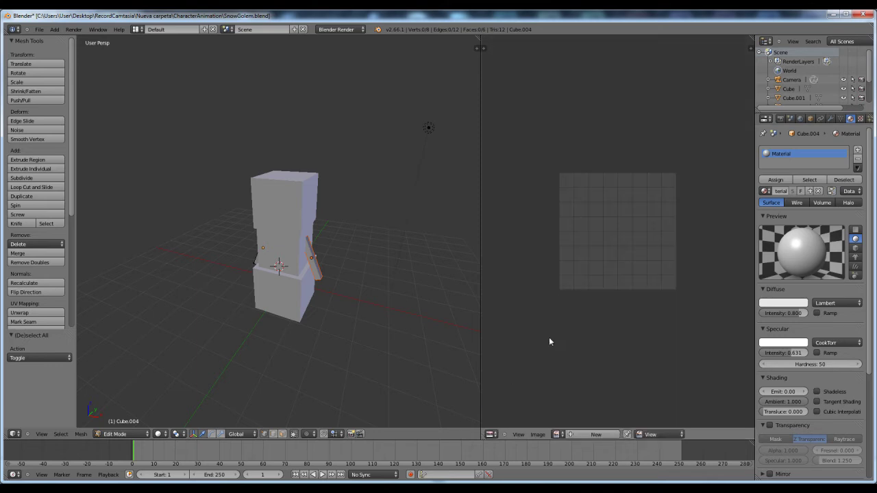
click(537, 434)
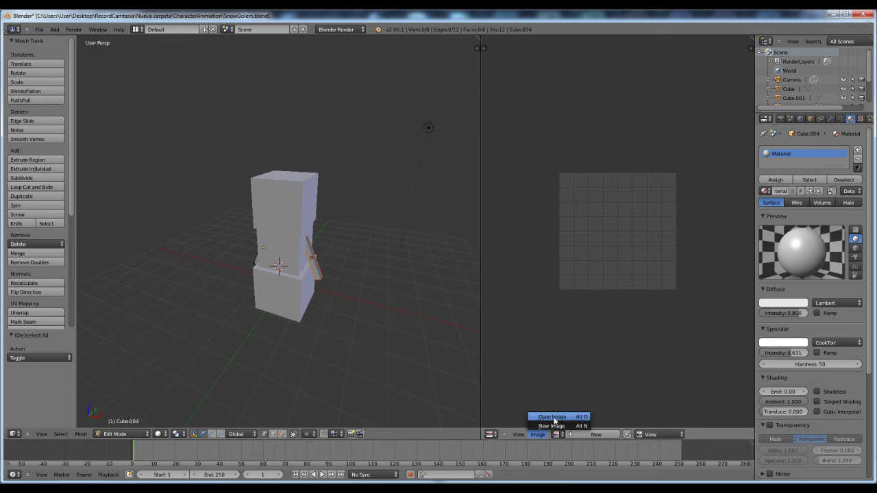
click(554, 417)
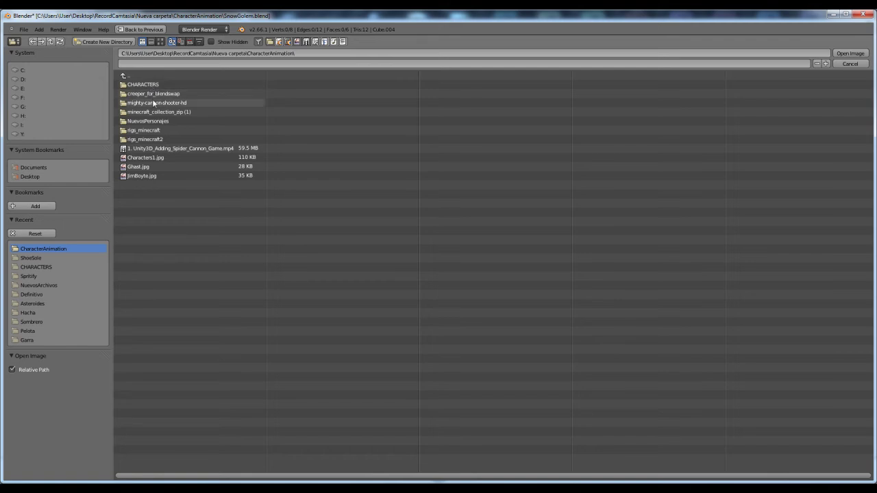
click(155, 120)
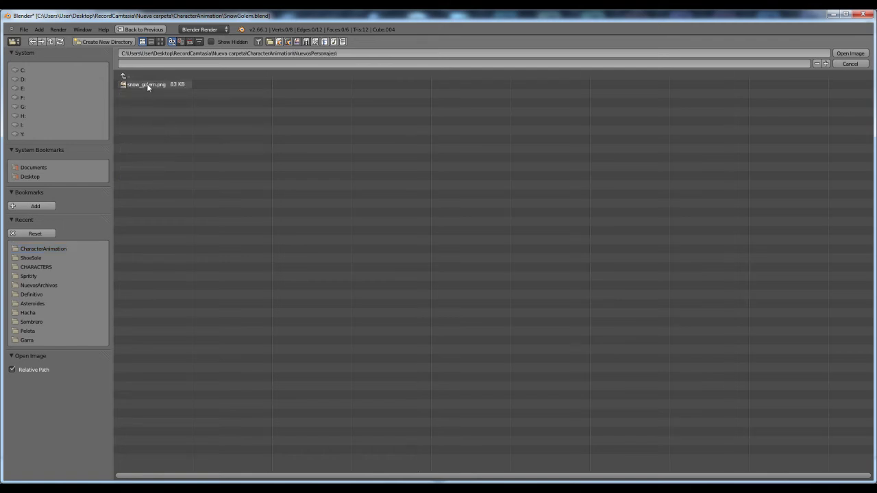
click(146, 85)
click(849, 53)
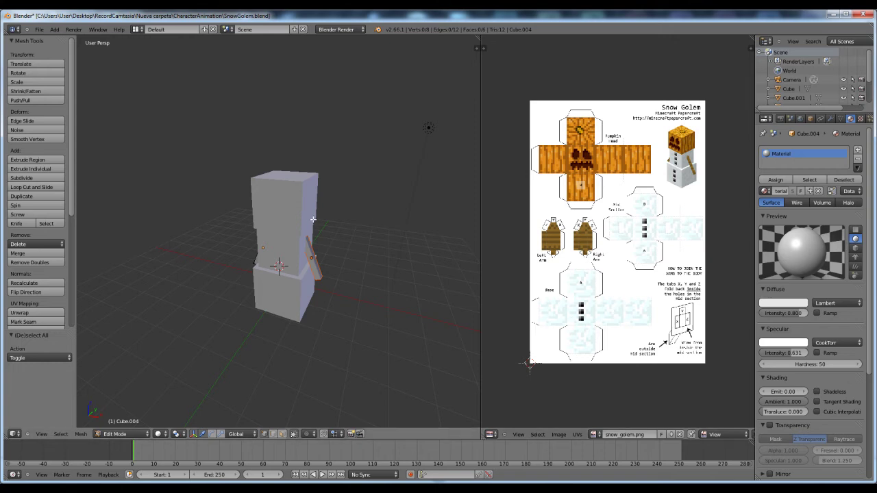
scroll(298, 208, up, 2)
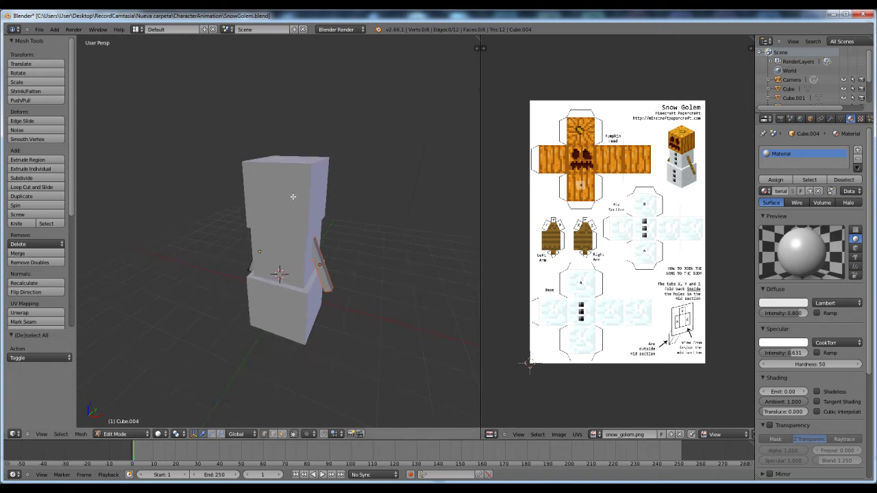
scroll(293, 196, up, 1)
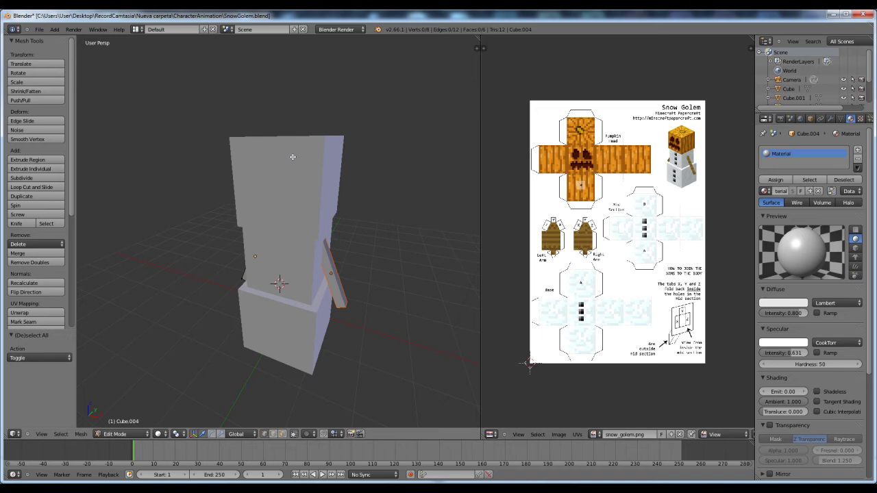
middle_drag(304, 206, 305, 223)
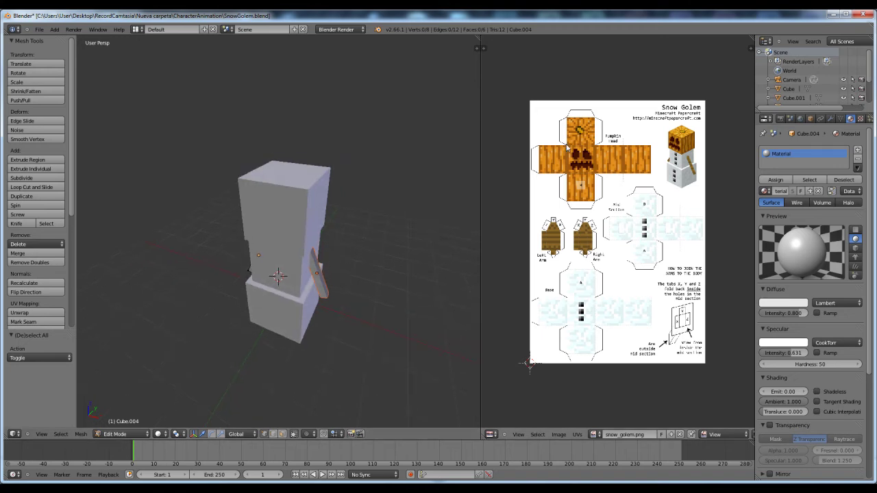
middle_drag(283, 188, 327, 180)
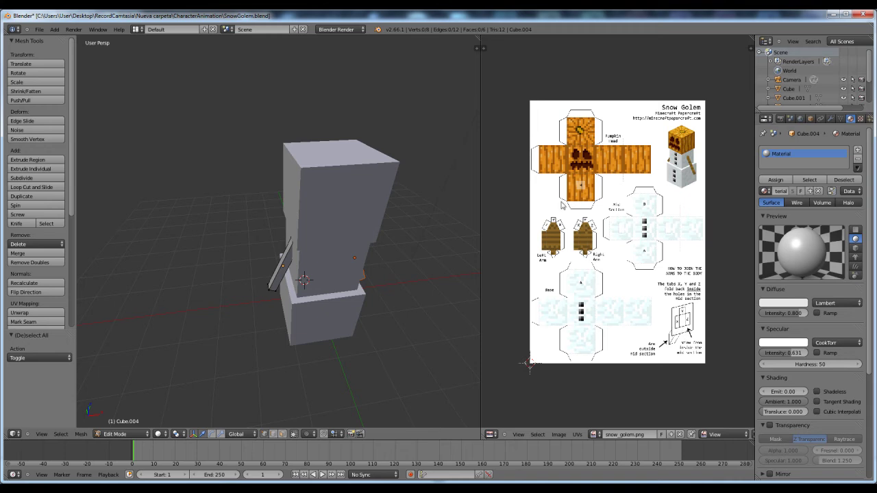
middle_drag(361, 218, 325, 213)
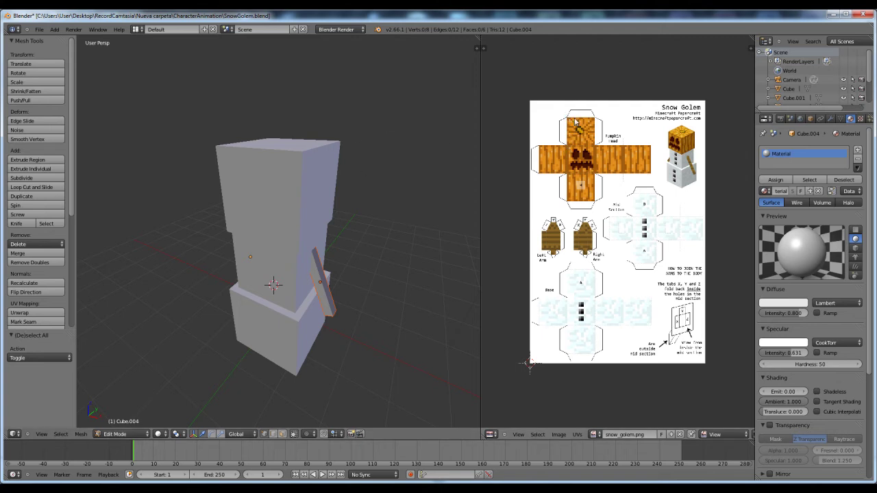
middle_drag(323, 181, 213, 184)
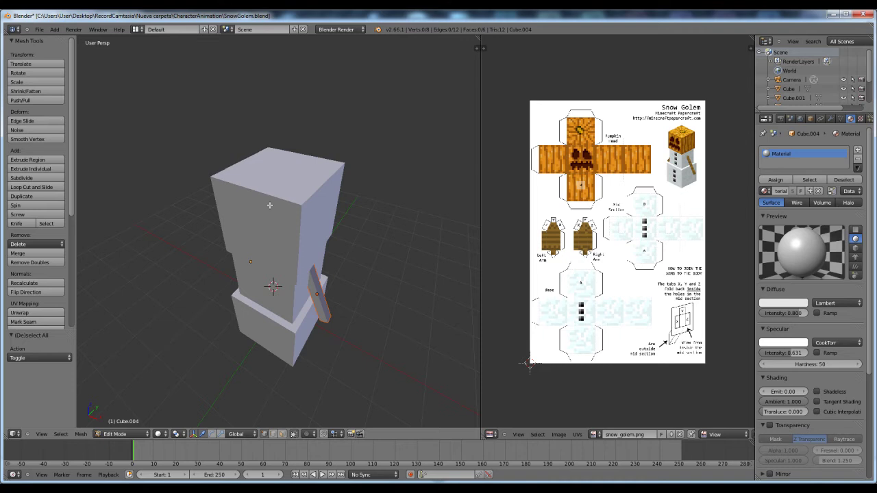
Select the head block Cube.002 in Object Mode and enter its Edit Mode
key(Tab)
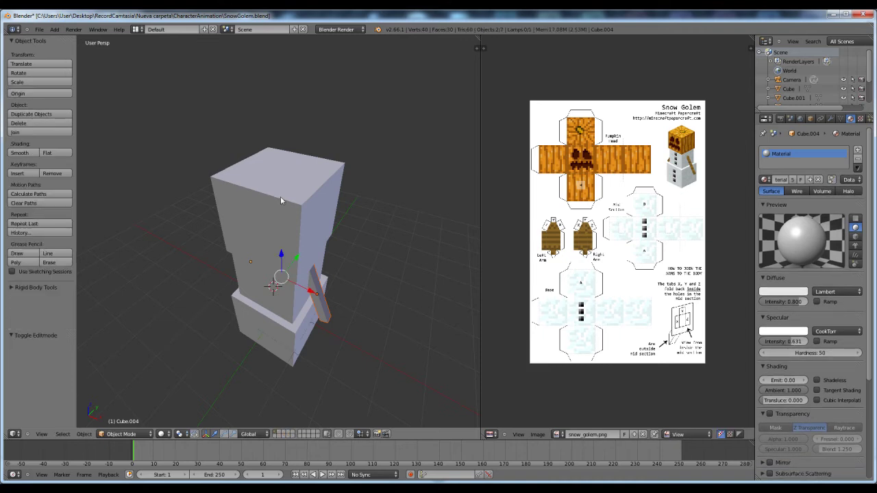
key(Tab)
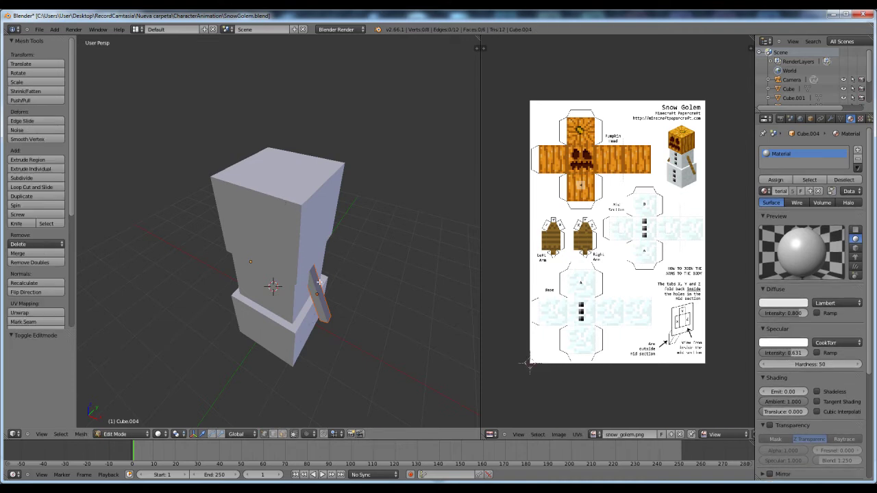
key(Tab)
right_click(289, 198)
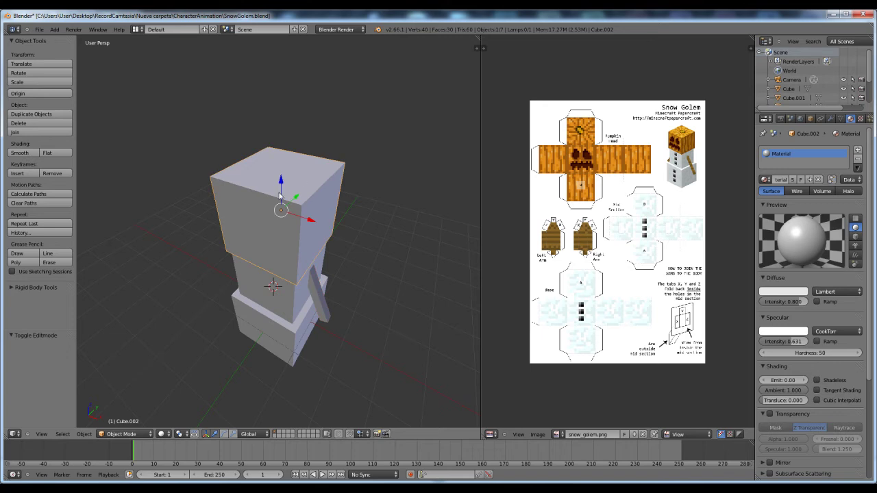
middle_drag(325, 224, 335, 238)
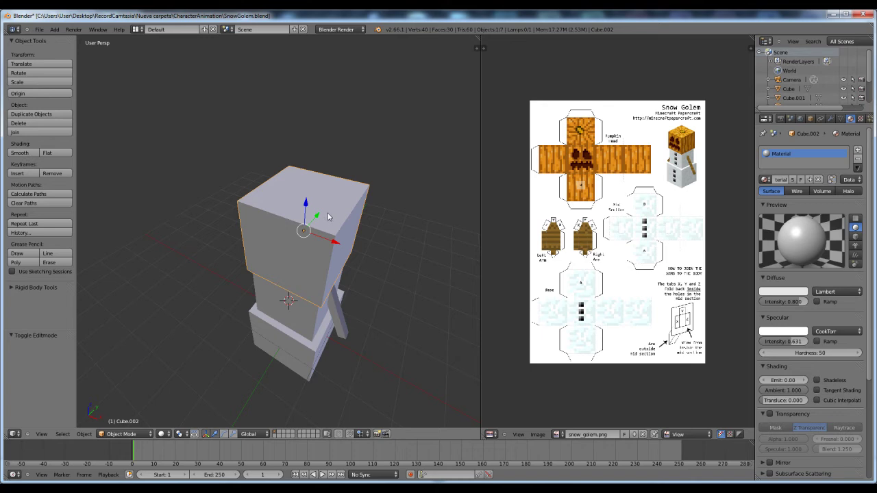
key(Tab)
middle_drag(384, 251, 367, 205)
middle_drag(316, 223, 268, 230)
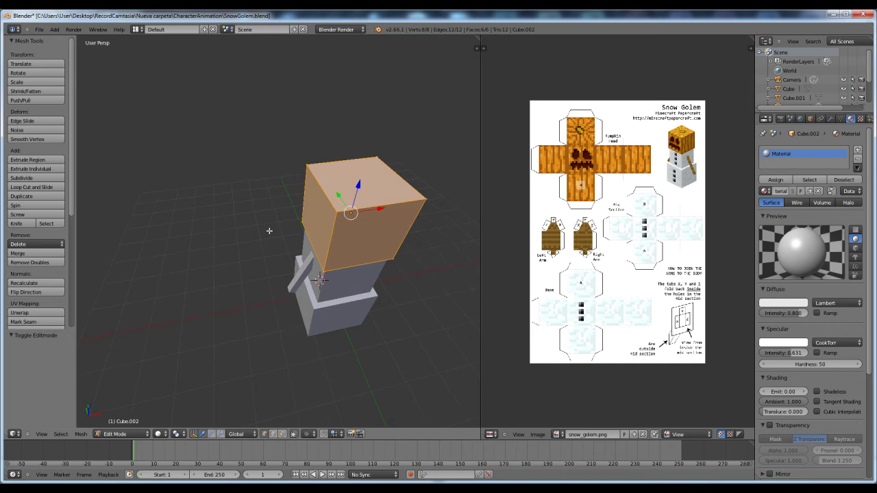
Switch the head cube's mesh selection to edge select mode
key(ctrl+Tab)
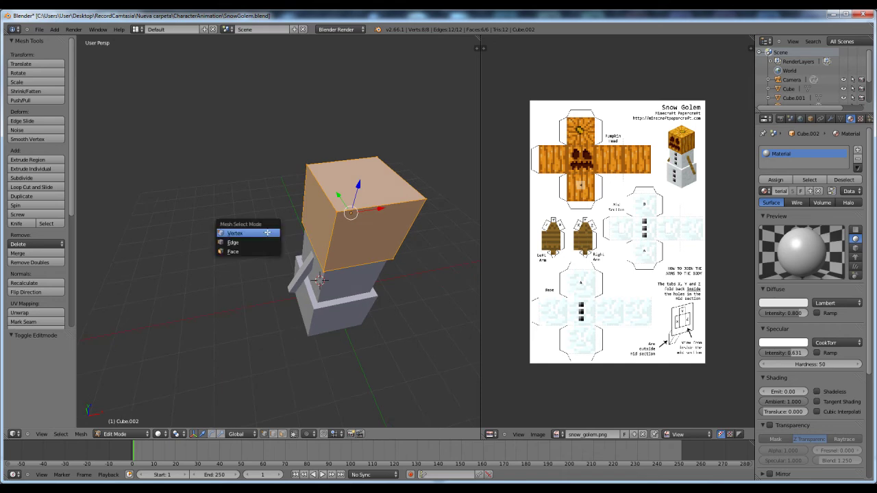
click(238, 251)
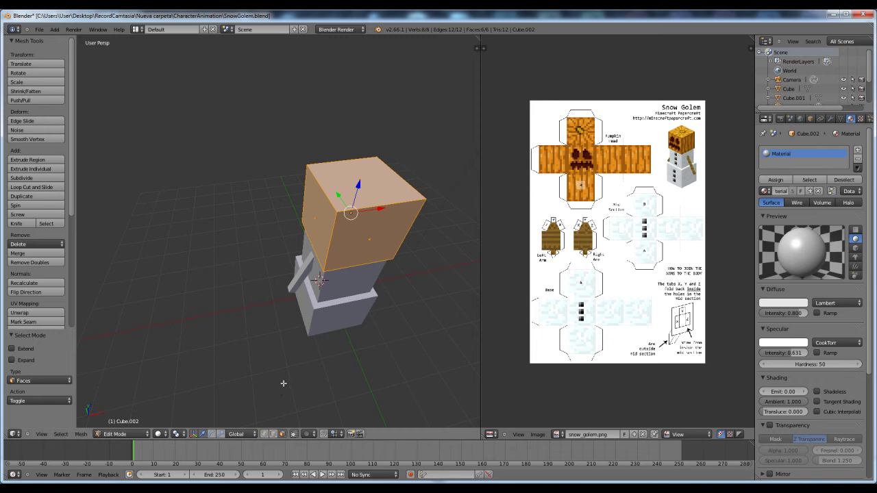
click(265, 435)
click(273, 435)
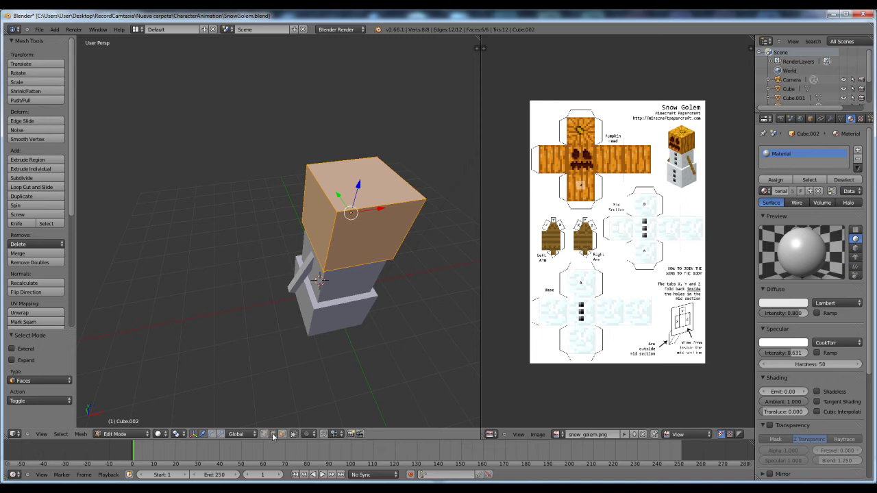
Select seven edges along the head cube's top and one vertical corner
right_click(326, 196)
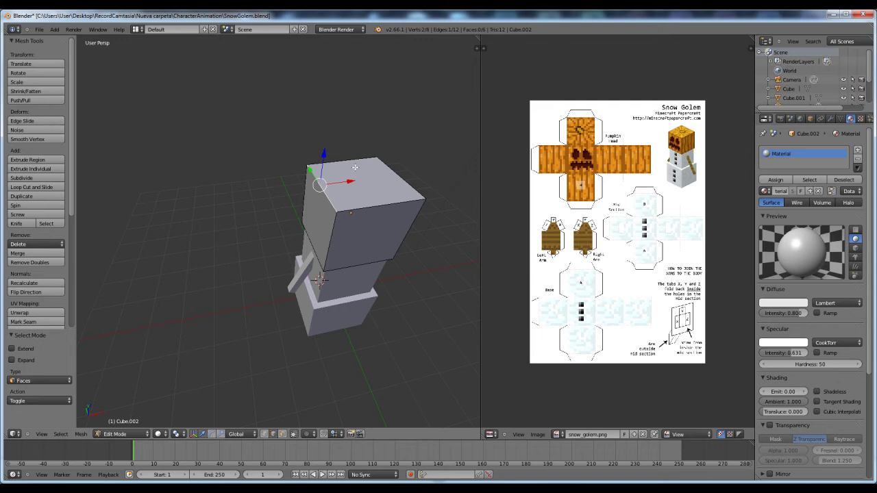
shift+right_click(342, 160)
shift+right_click(391, 172)
shift+right_click(304, 185)
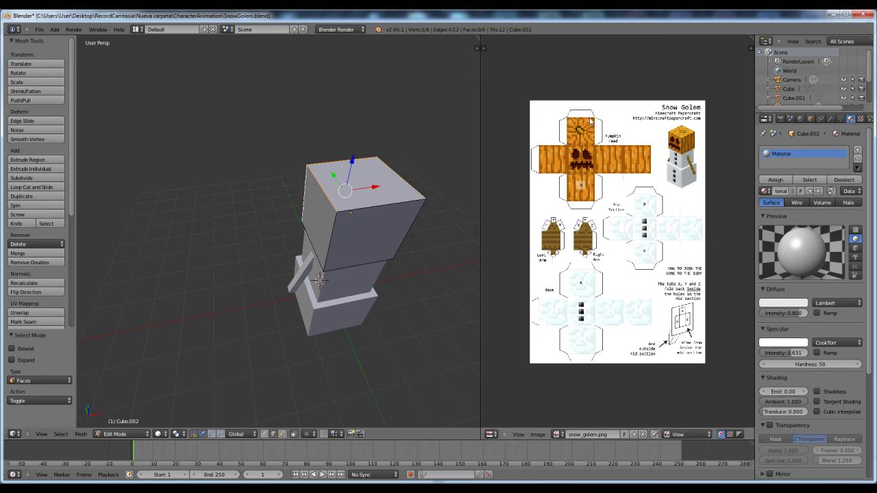
middle_drag(299, 219, 240, 227)
shift+right_click(239, 236)
shift+right_click(191, 252)
middle_drag(226, 274, 346, 261)
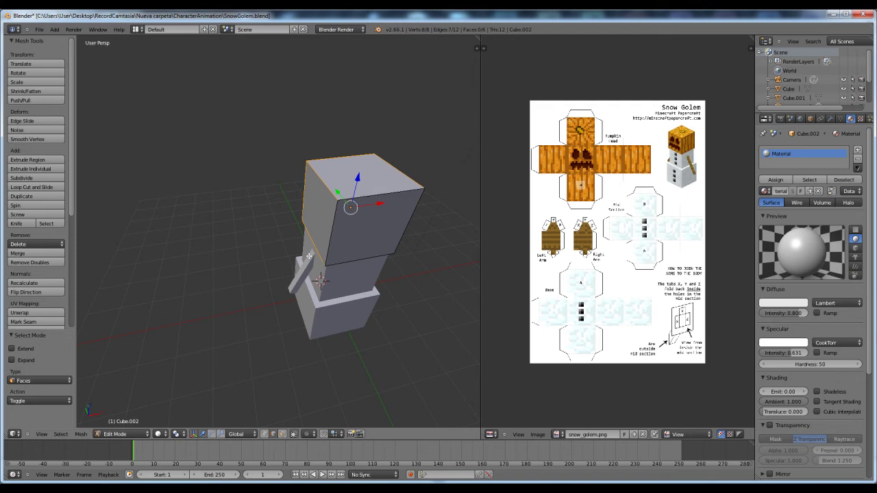
Mark the selected edges as seams with Ctrl+E and check the red seam lines
key(ctrl+e)
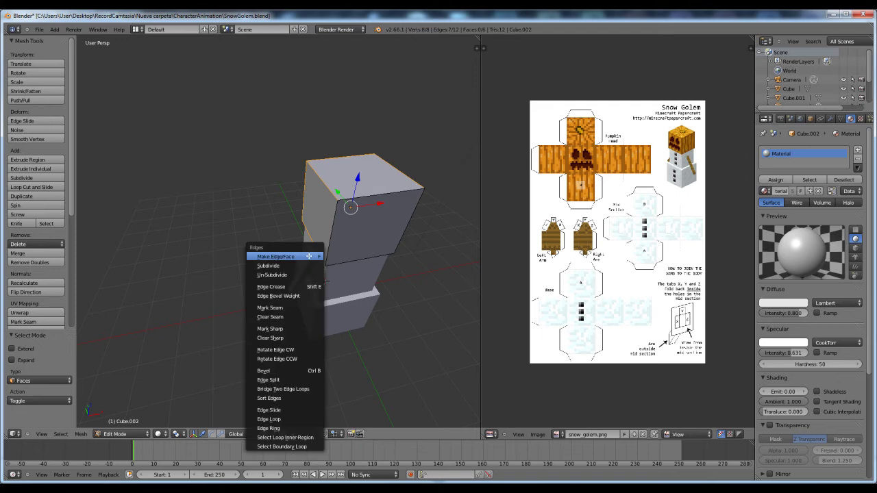
click(284, 308)
key(a)
middle_drag(367, 218, 322, 231)
scroll(297, 228, up, 4)
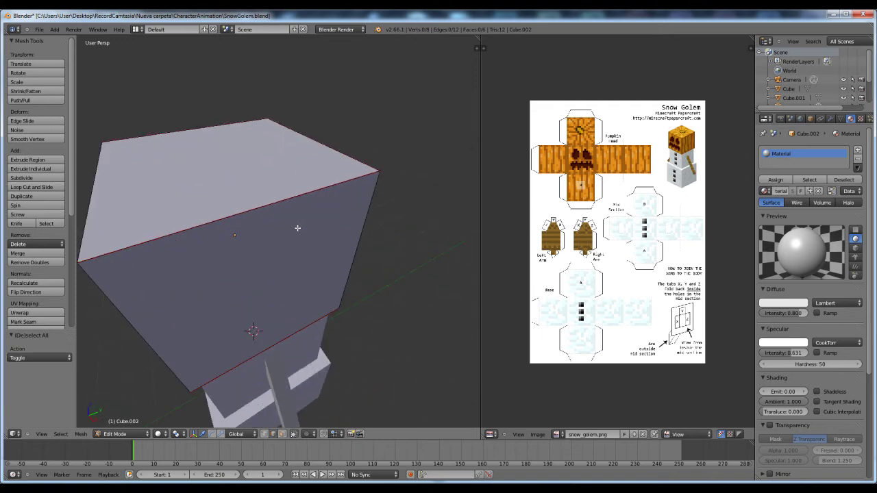
scroll(309, 235, down, 5)
middle_drag(309, 235, 351, 223)
Select the entire head cube mesh
right_click(325, 229)
key(a)
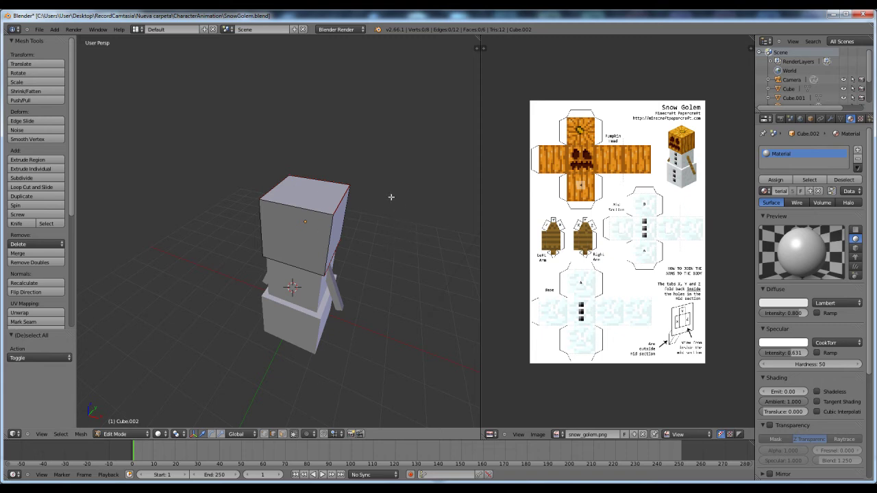
key(a)
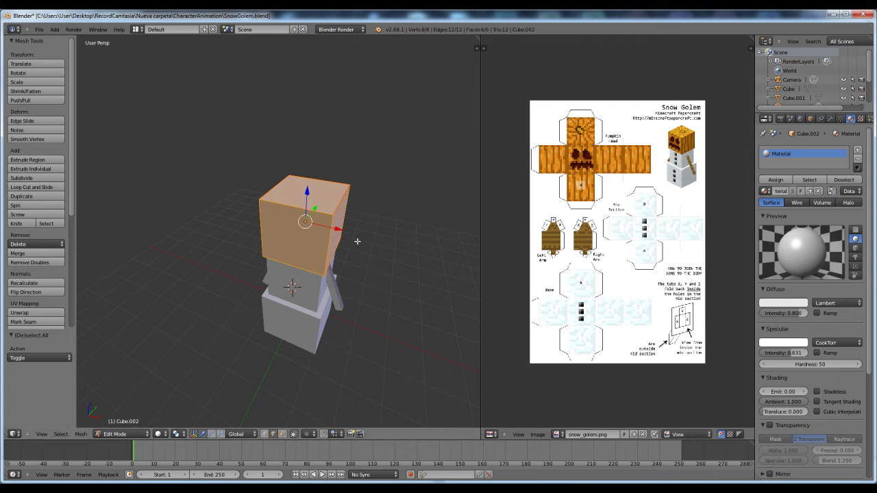
Unwrap the head cube's UVs onto the snow_golem.png texture
key(u)
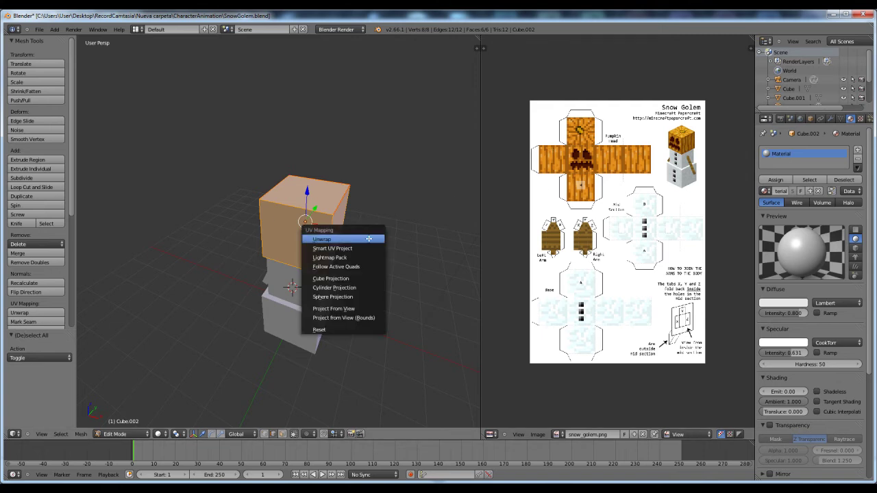
click(328, 240)
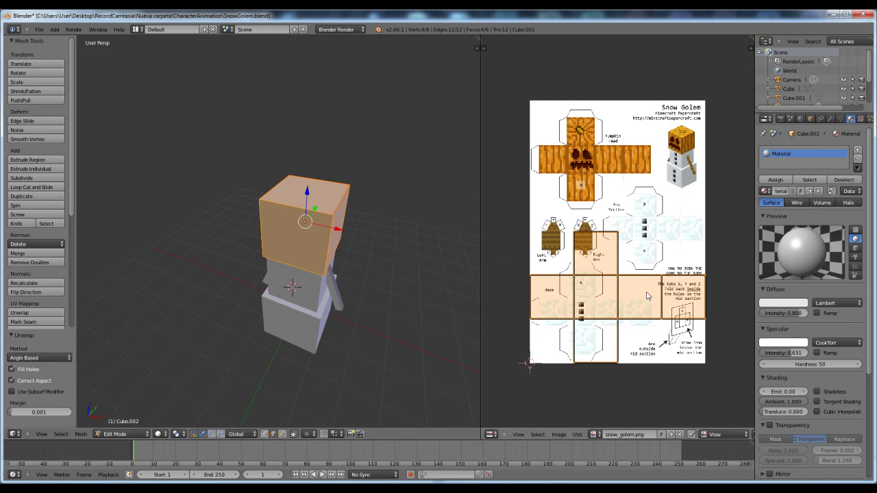
Move and shrink the head's UV layout over the Pumpkin Head cutout
key(g)
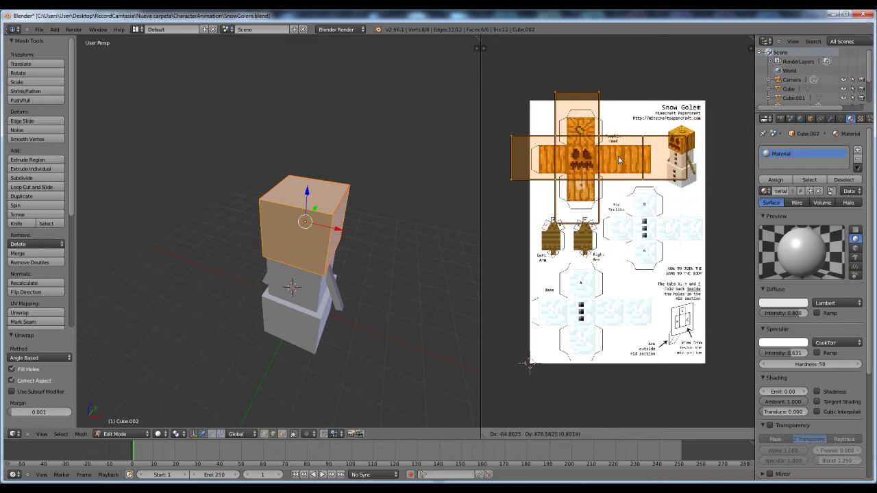
click(620, 159)
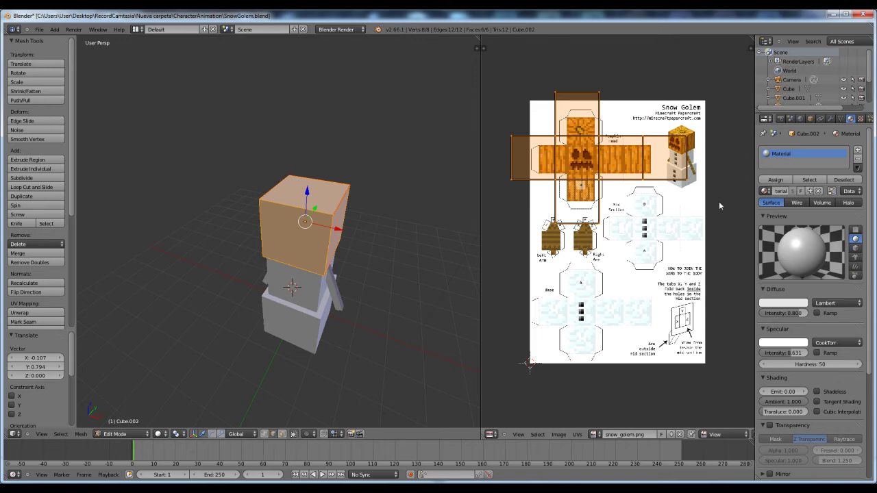
key(s)
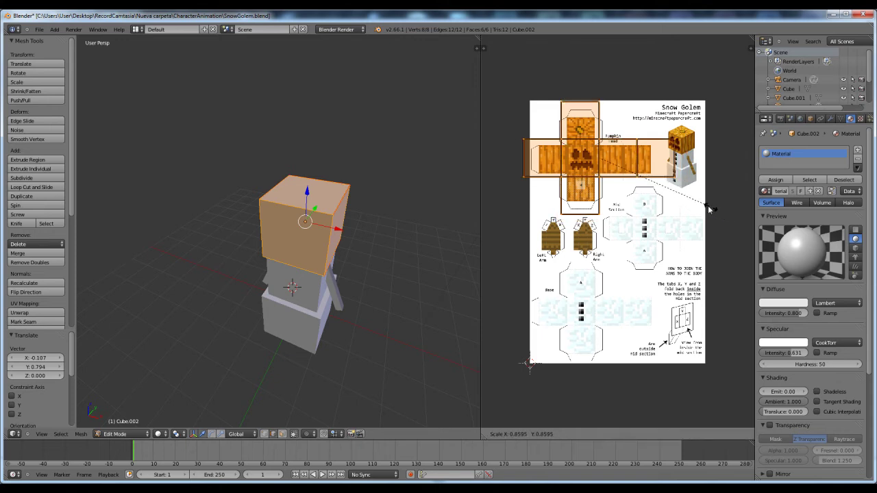
click(662, 196)
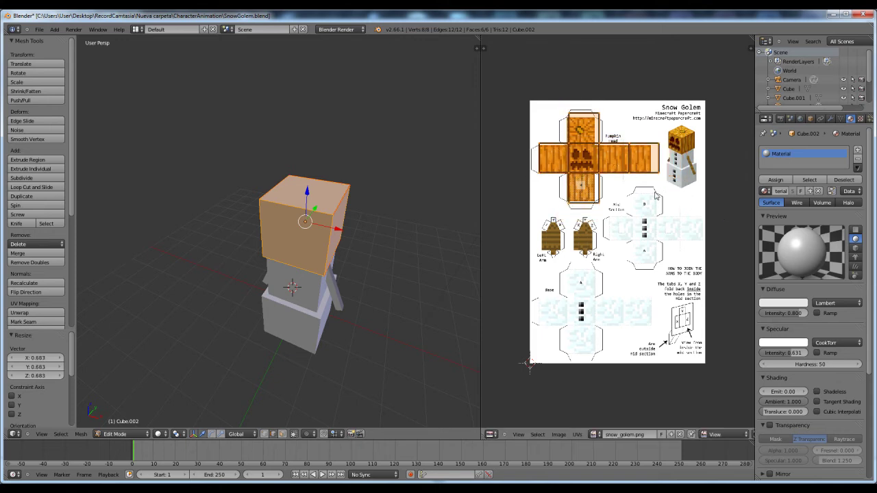
scroll(614, 206, up, 4)
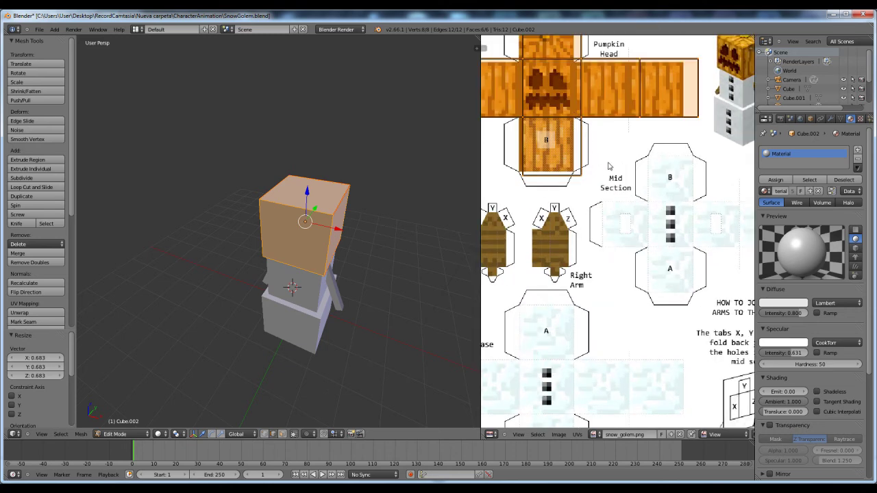
middle_drag(613, 172, 641, 322)
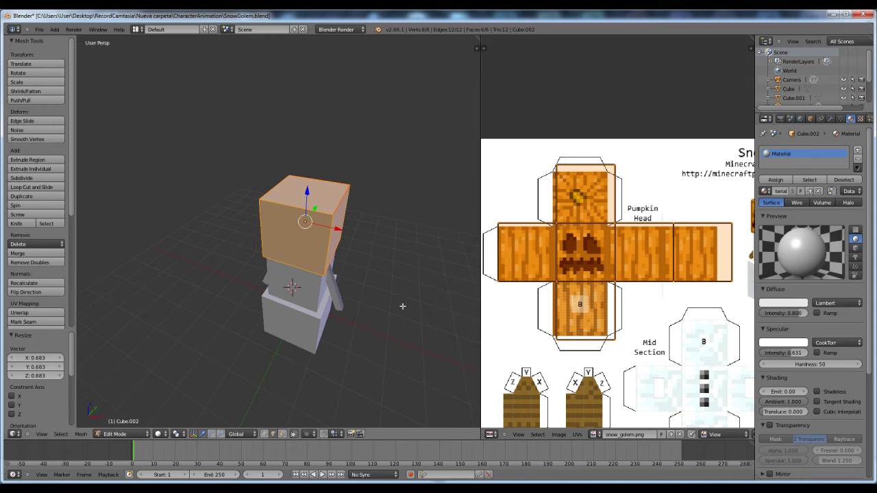
middle_drag(394, 310, 411, 304)
middle_drag(661, 338, 674, 301)
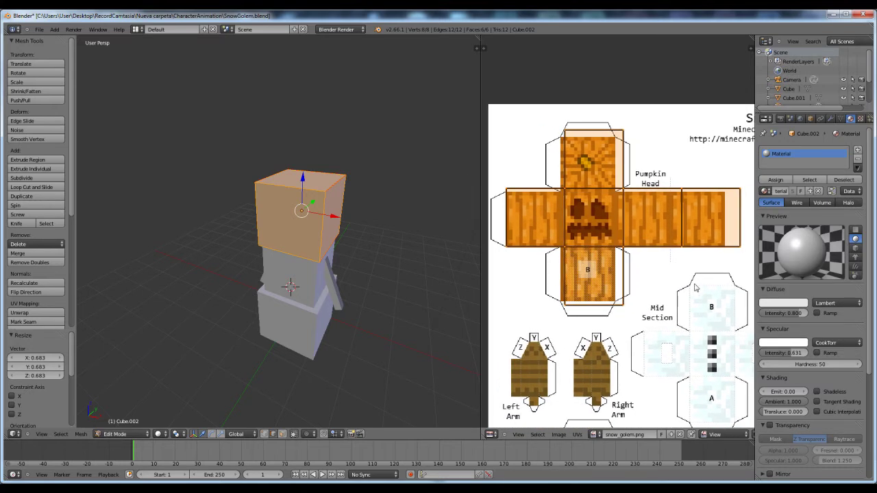
Fine-tune the UV layout's position and scale (0.920, then 1.005) to match the pumpkin faces
key(g)
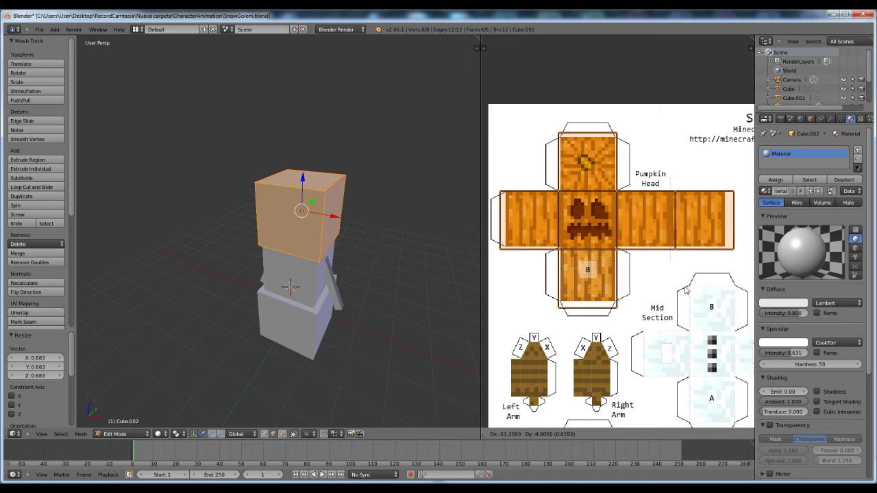
click(686, 290)
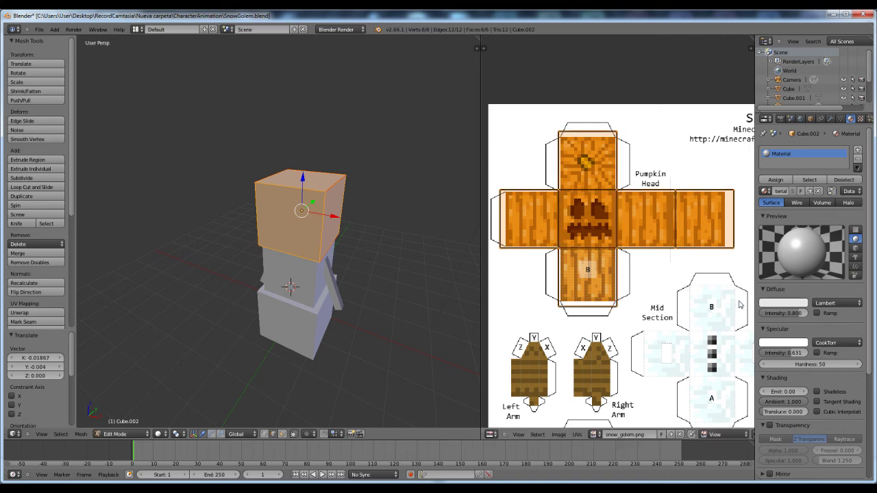
key(s)
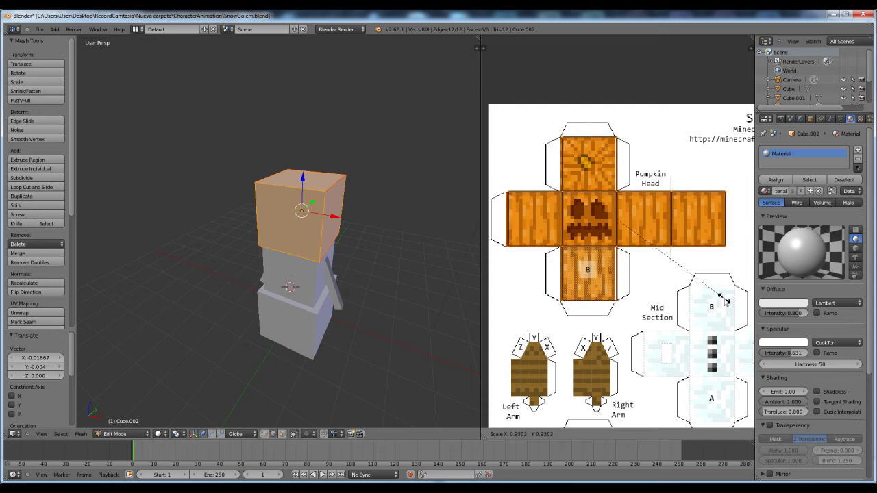
click(722, 300)
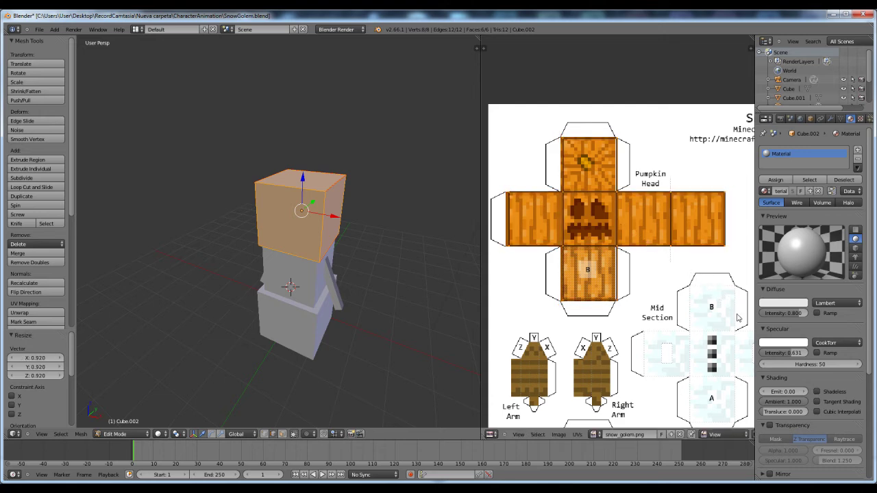
key(g)
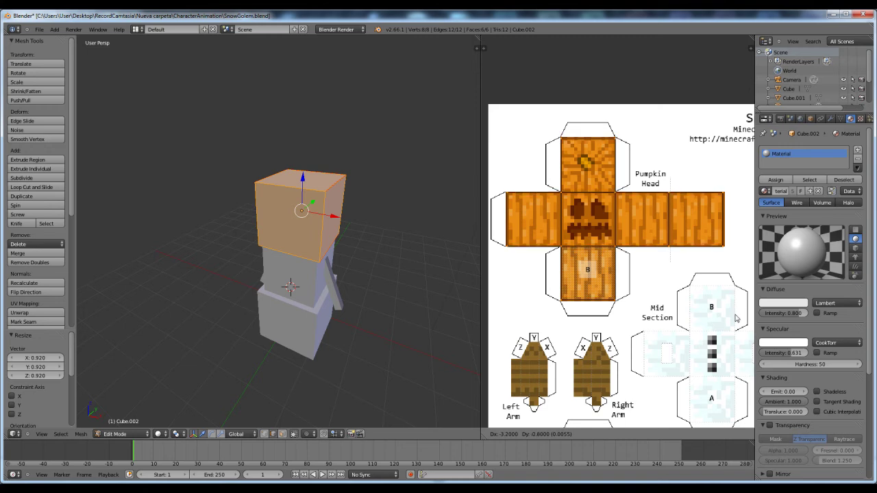
click(736, 317)
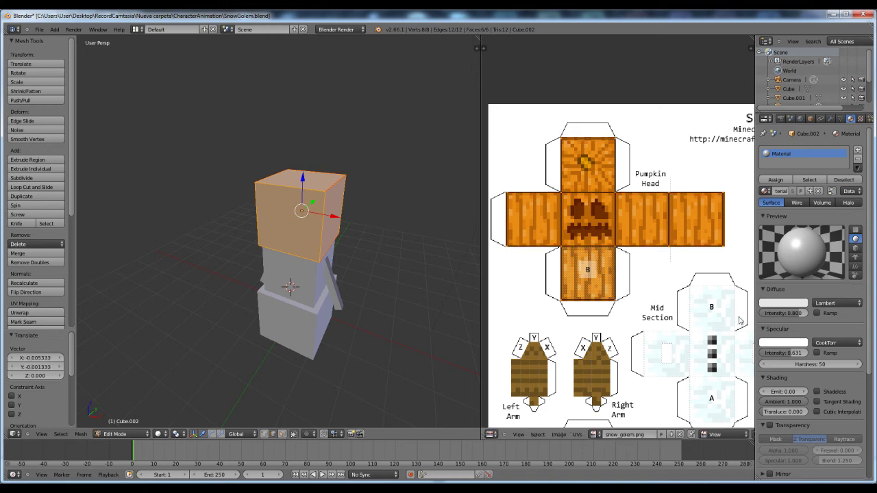
key(s)
click(736, 319)
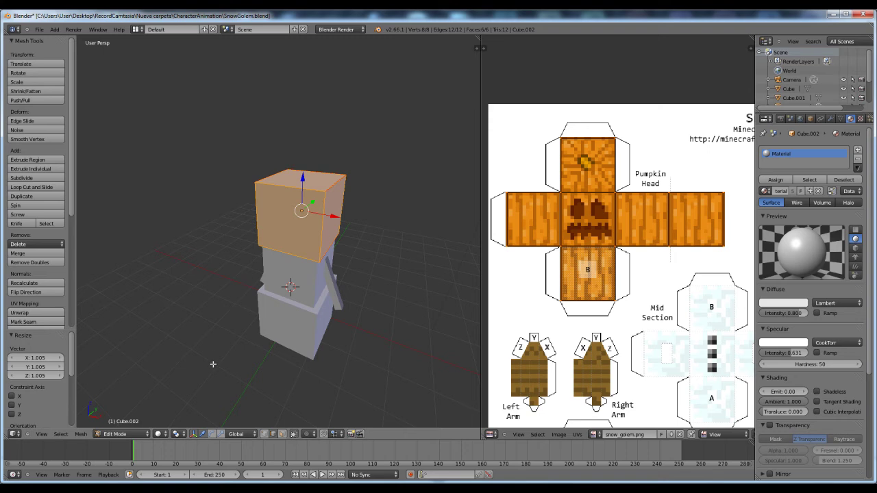
click(163, 434)
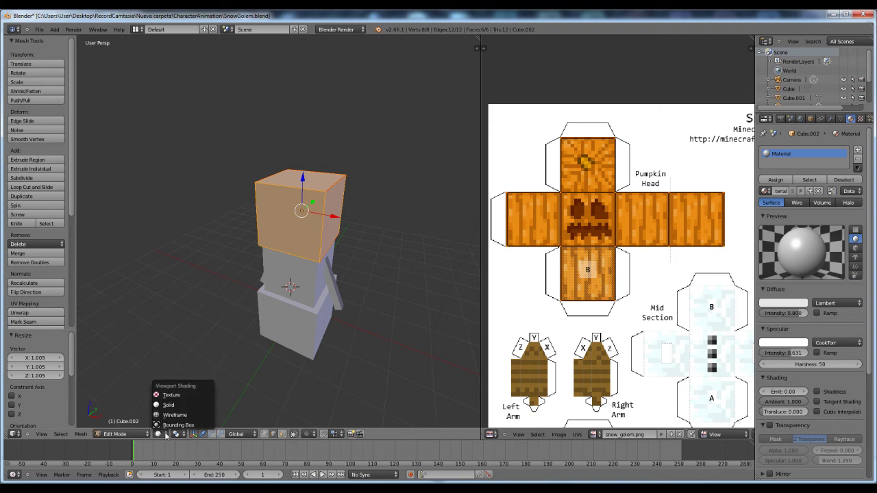
Switch viewport shading to Texture, inspect the pumpkin-faced head, and return to Object Mode
click(175, 396)
scroll(298, 224, down, 4)
middle_drag(331, 237, 326, 261)
scroll(315, 257, up, 4)
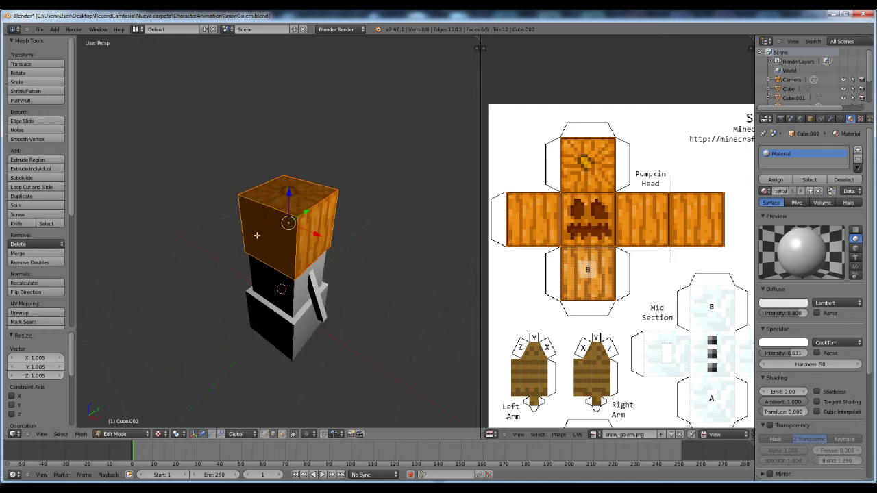
scroll(253, 236, down, 3)
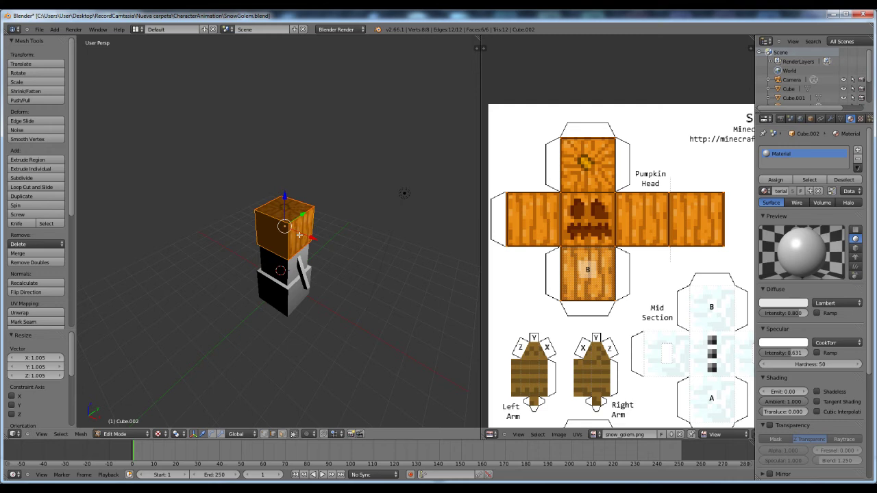
key(Tab)
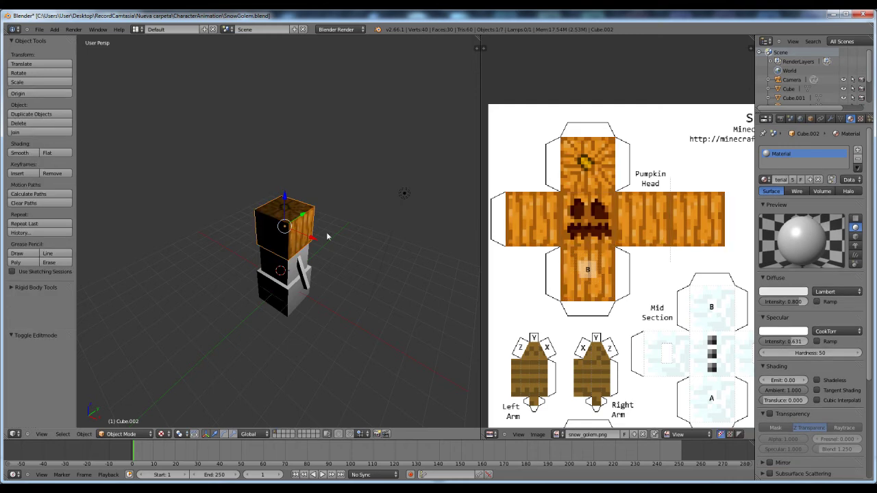
Move the lamp along Y, then delete it and inspect the evenly lit golem
right_click(404, 194)
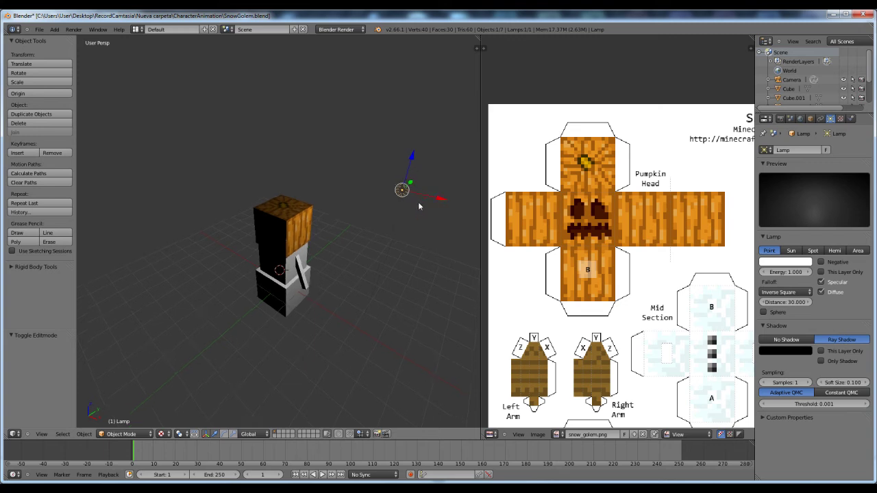
key(g)
key(y)
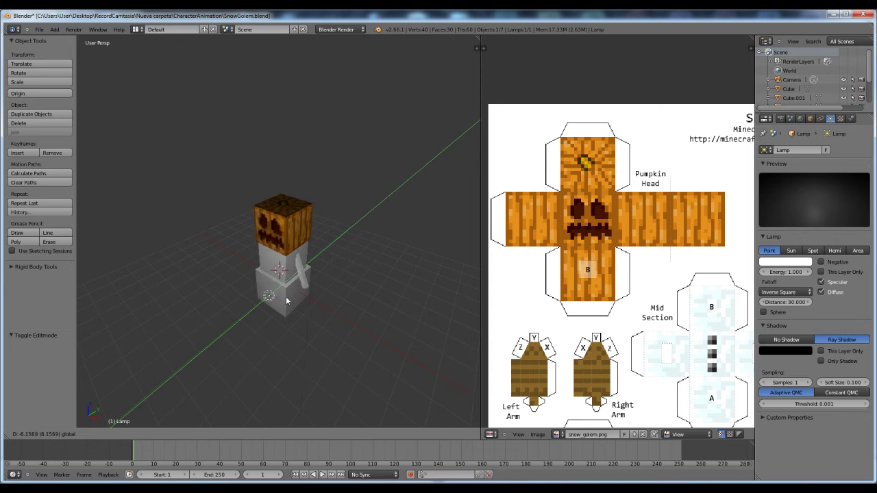
click(392, 259)
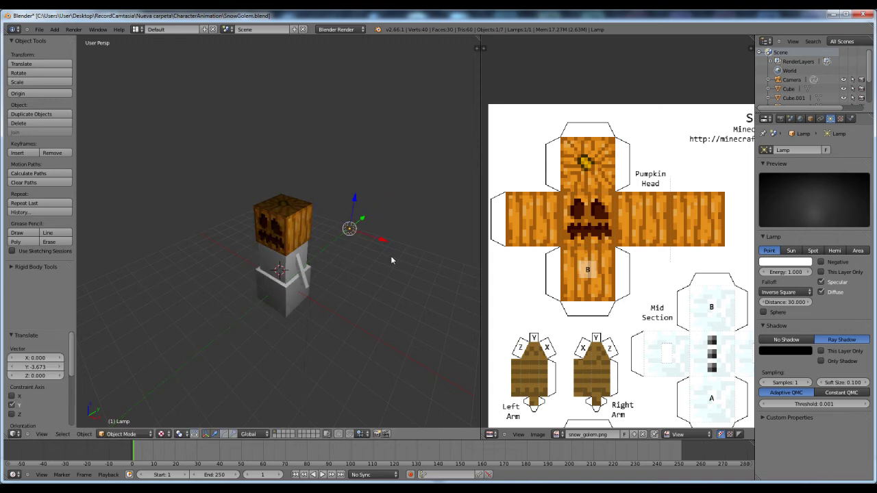
key(x)
click(391, 260)
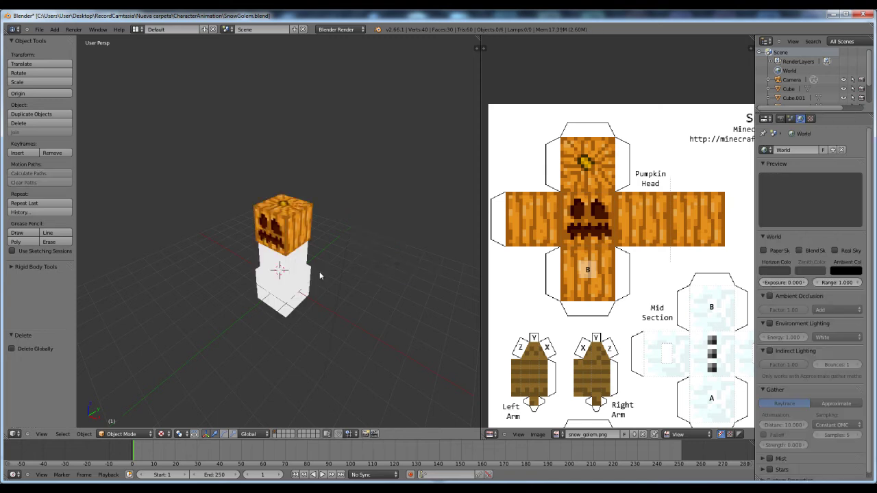
middle_drag(328, 294, 287, 268)
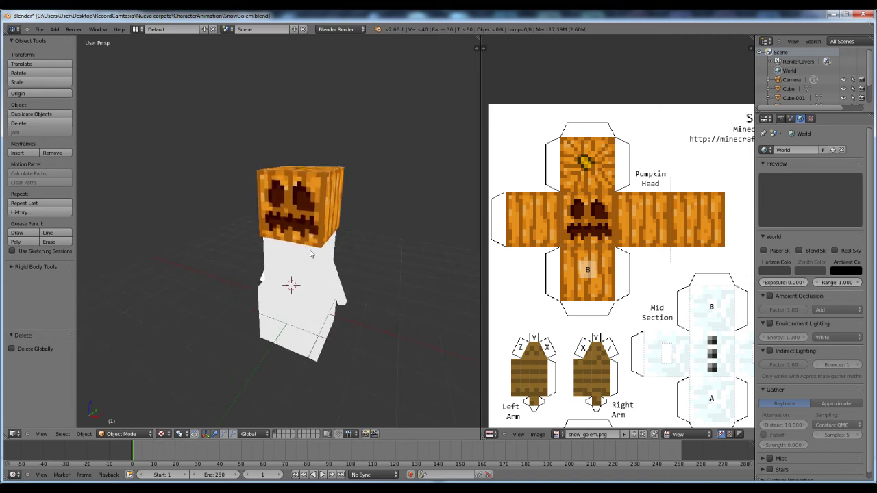
scroll(314, 281, up, 1)
middle_drag(352, 267, 358, 235)
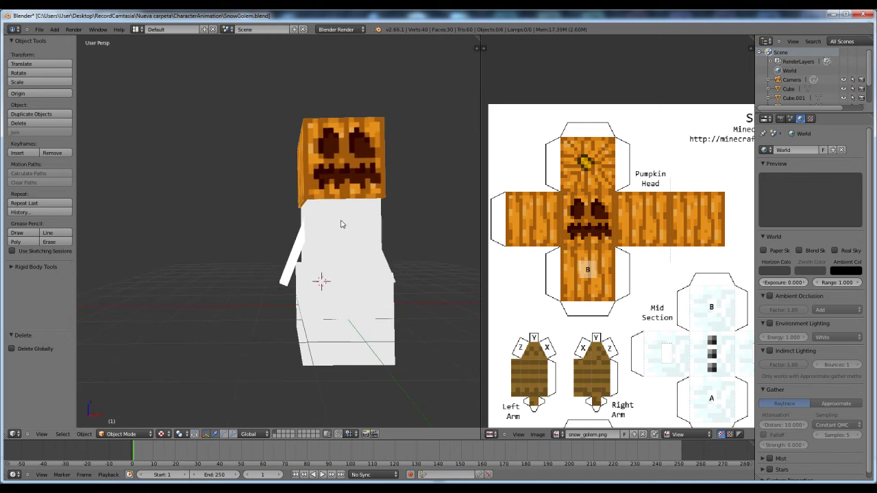
Select the golem's middle body block, Cube.001, and edit its mesh in edge select mode
right_click(341, 226)
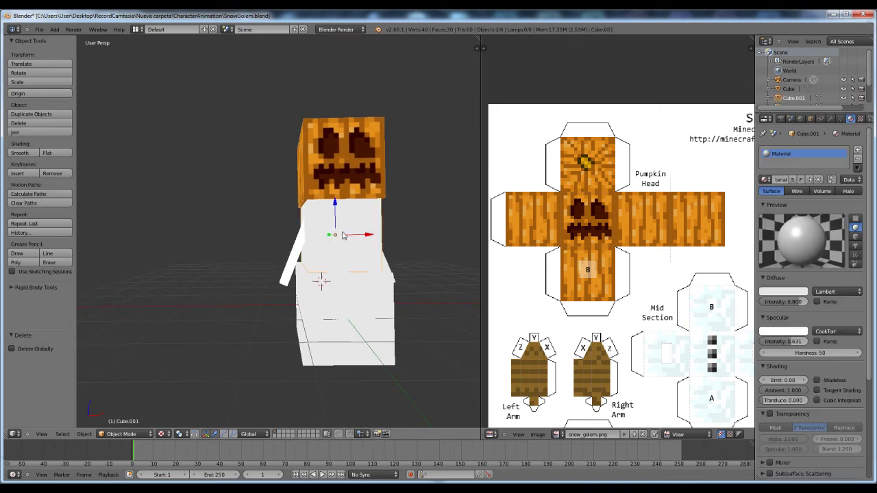
key(Tab)
mouse_move(357, 259)
middle_down()
mouse_move(349, 261)
mouse_move(359, 261)
middle_up()
scroll(345, 201, up, 2)
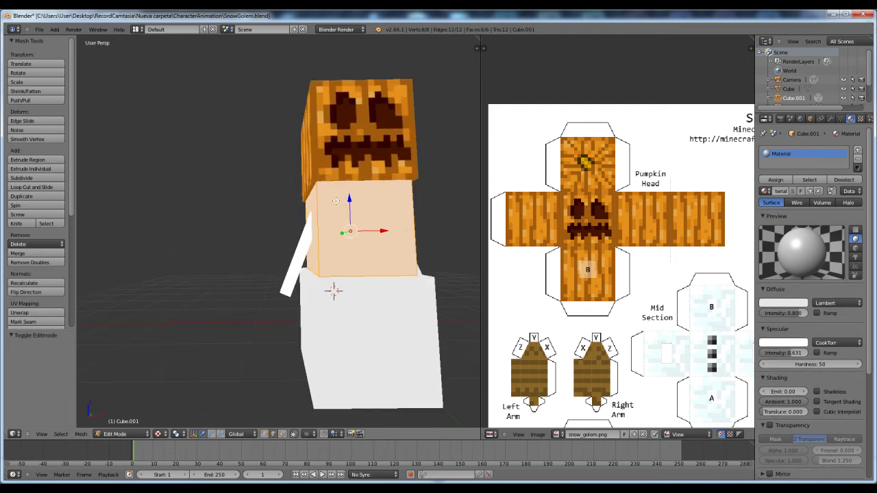
key(ctrl+Tab)
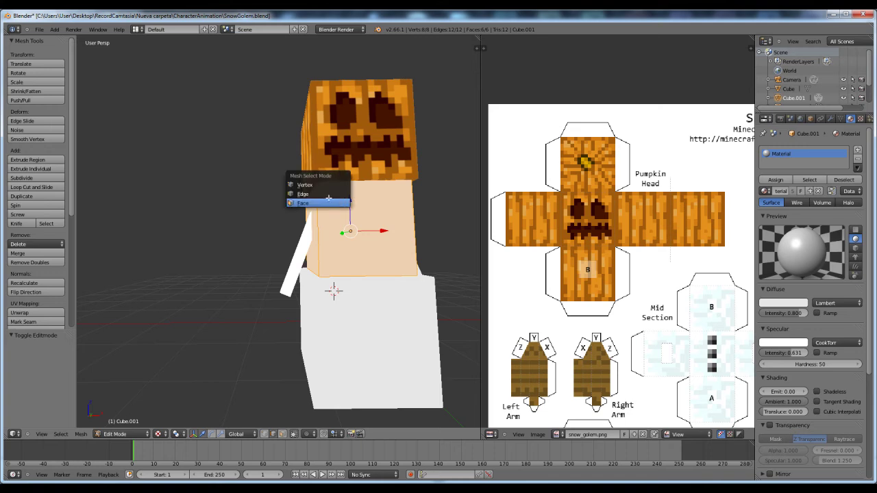
click(334, 203)
Select the body block's top and side edges chosen for seams
middle_drag(334, 203, 356, 183)
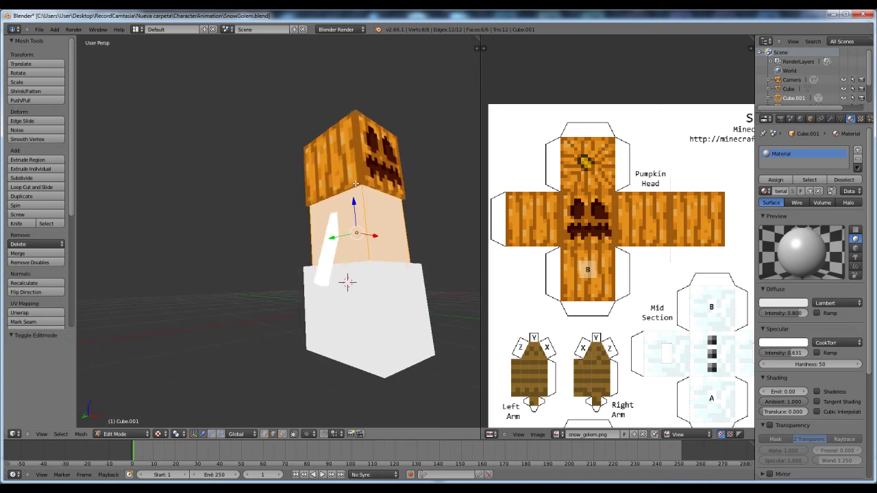
right_click(341, 197)
middle_drag(292, 215, 337, 306)
shift+right_click(313, 211)
shift+right_click(340, 338)
shift+right_click(342, 325)
shift+right_click(291, 315)
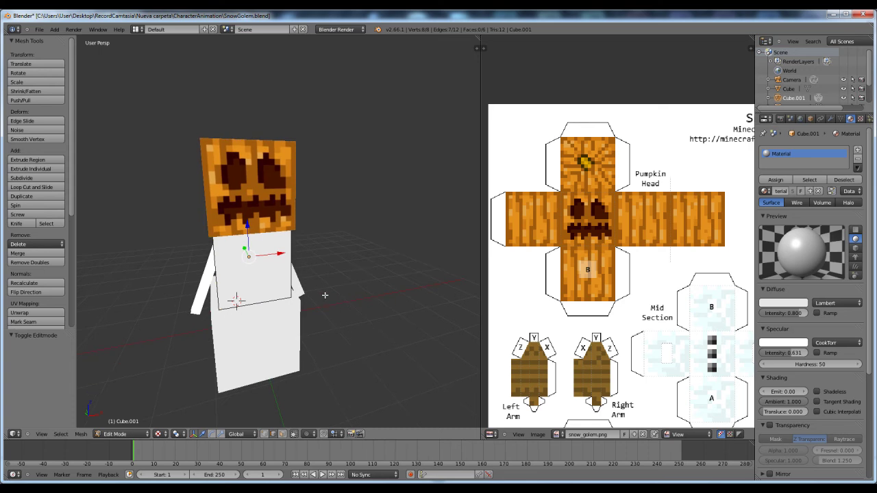
Mark the chosen edges as UV seams and select the whole body block
key(ctrl+e)
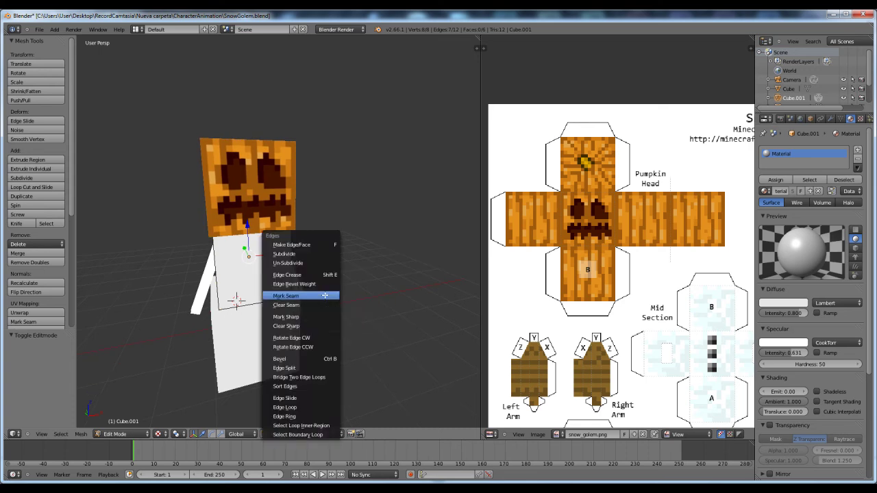
click(325, 295)
middle_drag(295, 285, 239, 271)
key(a)
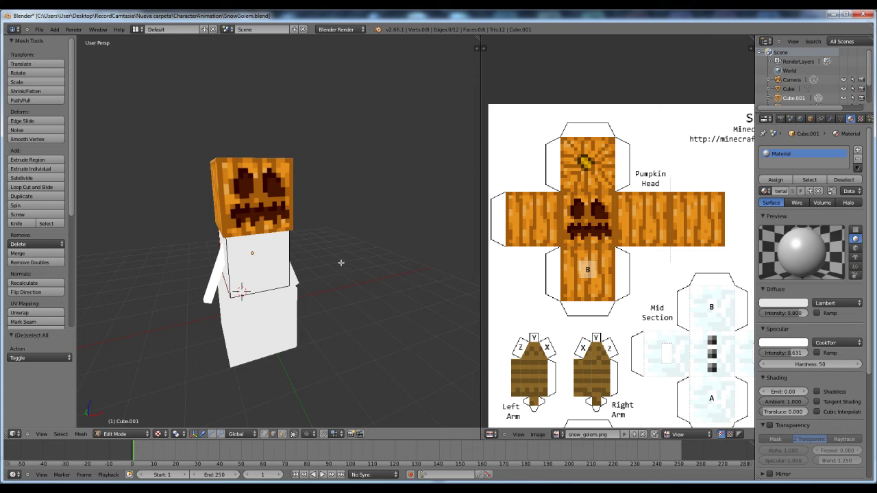
key(a)
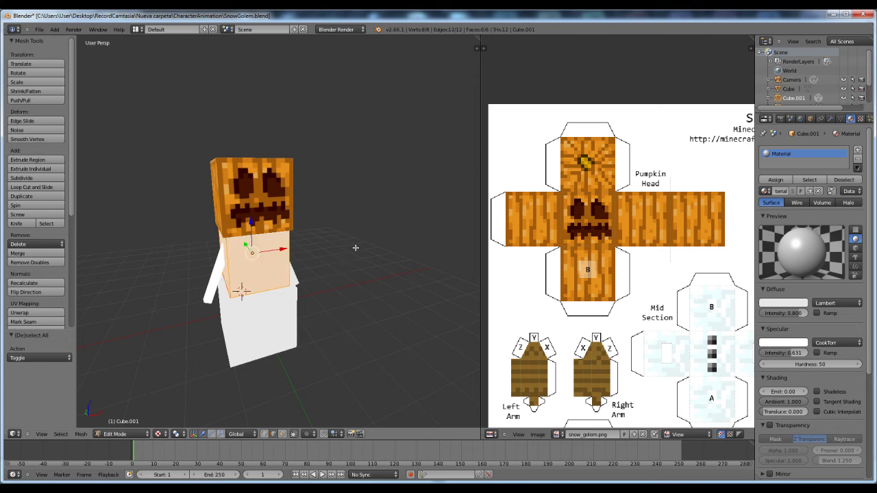
Unwrap the body block onto the snow golem texture
key(u)
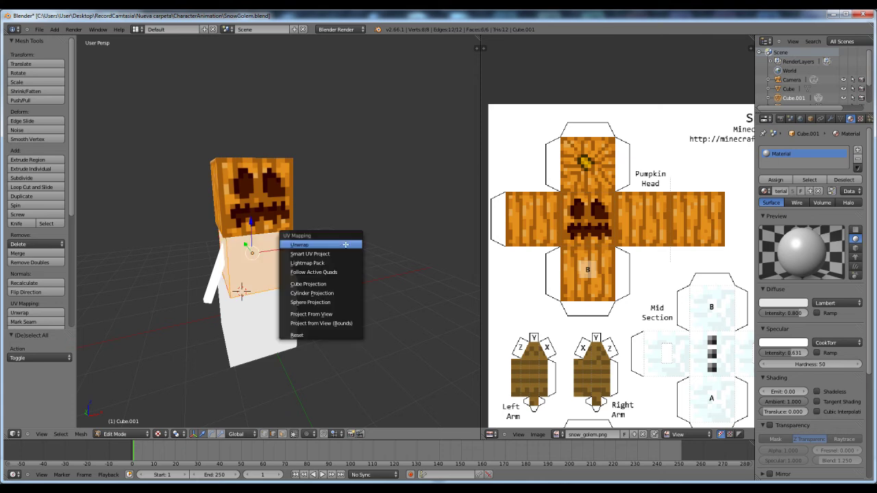
click(326, 245)
scroll(545, 335, down, 3)
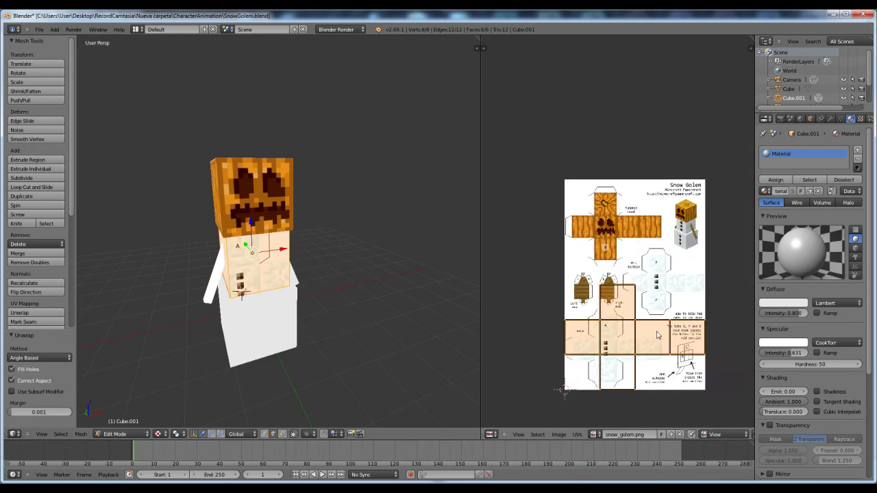
scroll(639, 292, up, 1)
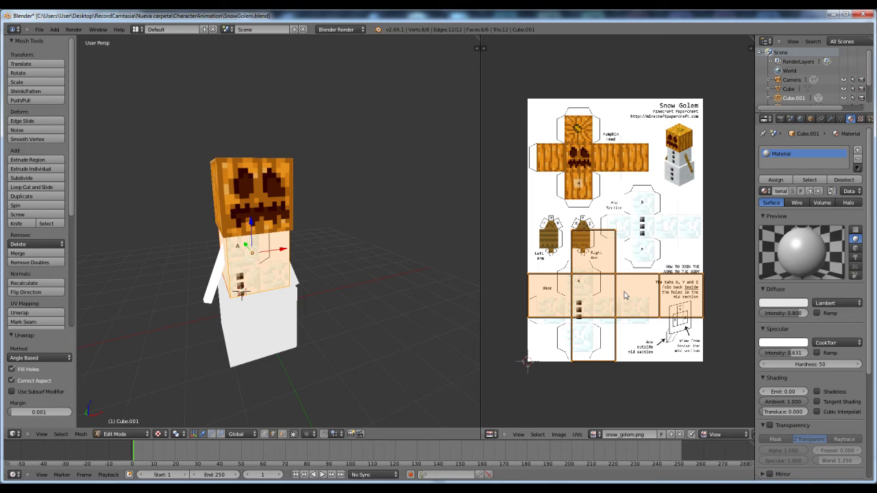
Move the unwrapped island over the Mid Section net and shrink it to half size
key(g)
click(671, 231)
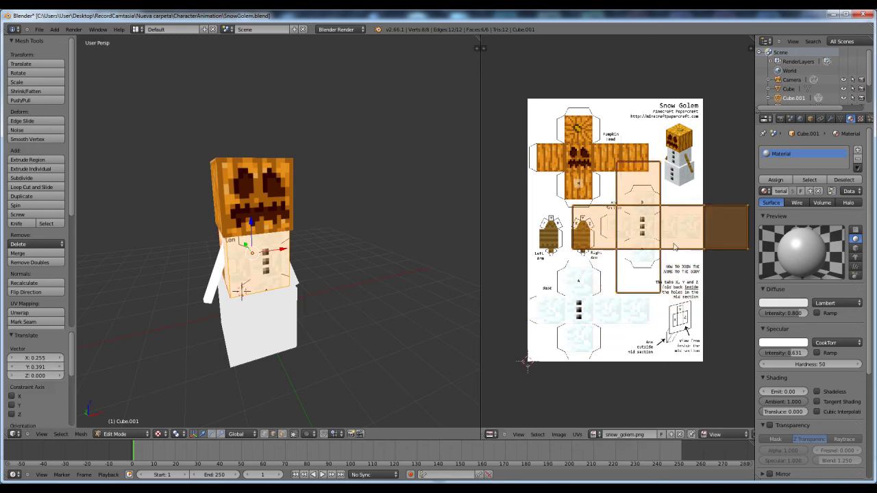
middle_drag(671, 231, 642, 250)
scroll(676, 267, up, 1)
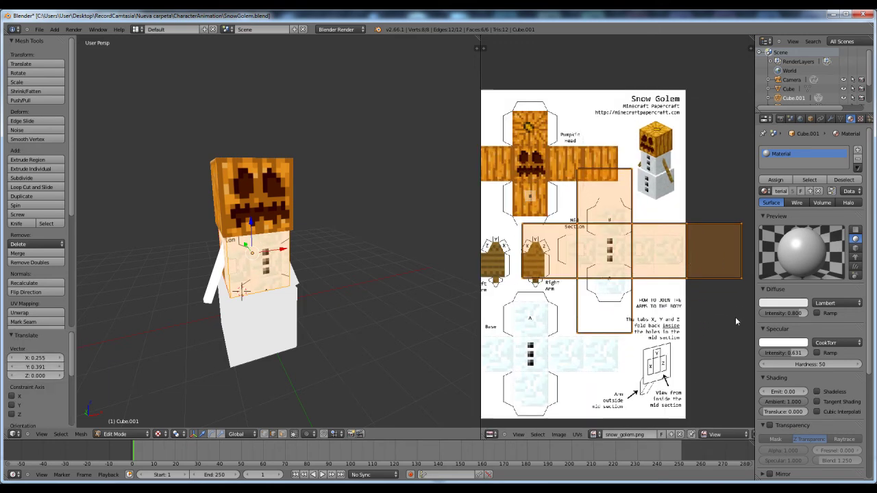
key(s)
click(685, 286)
scroll(697, 298, up, 2)
key(g)
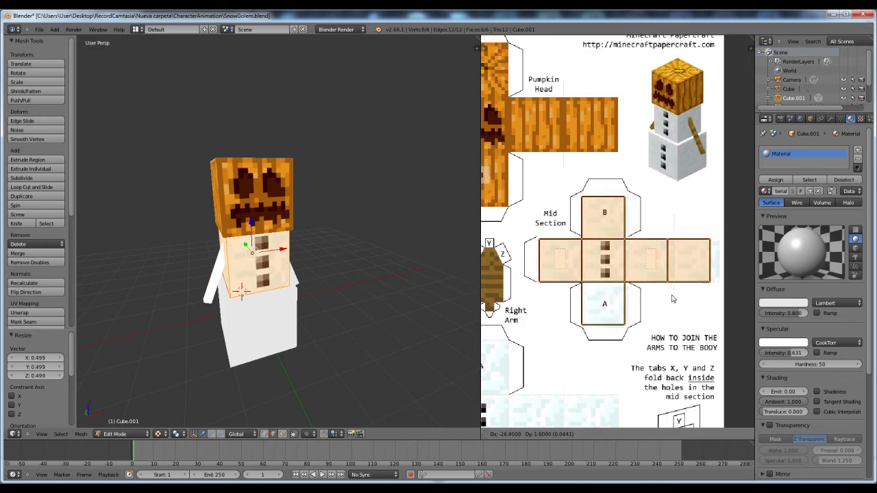
click(678, 302)
scroll(701, 313, up, 1)
scroll(699, 318, up, 1)
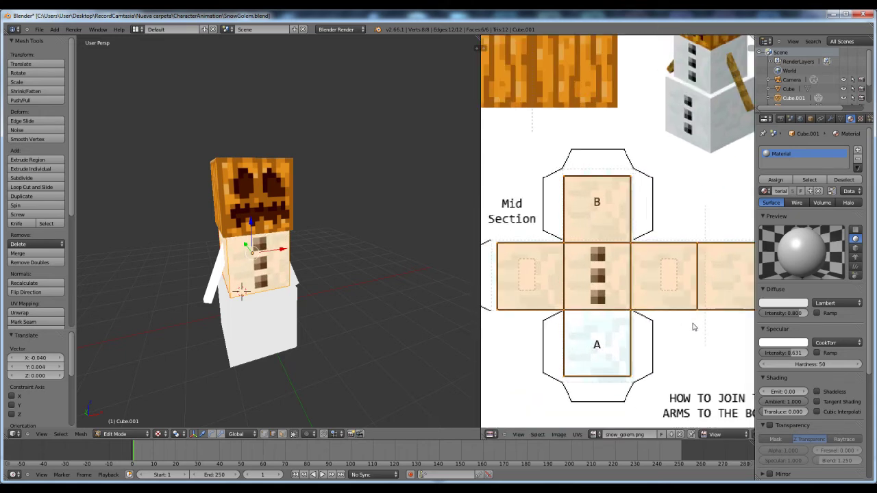
Align the island with the net, enlarging it slightly and nudging it right
key(g)
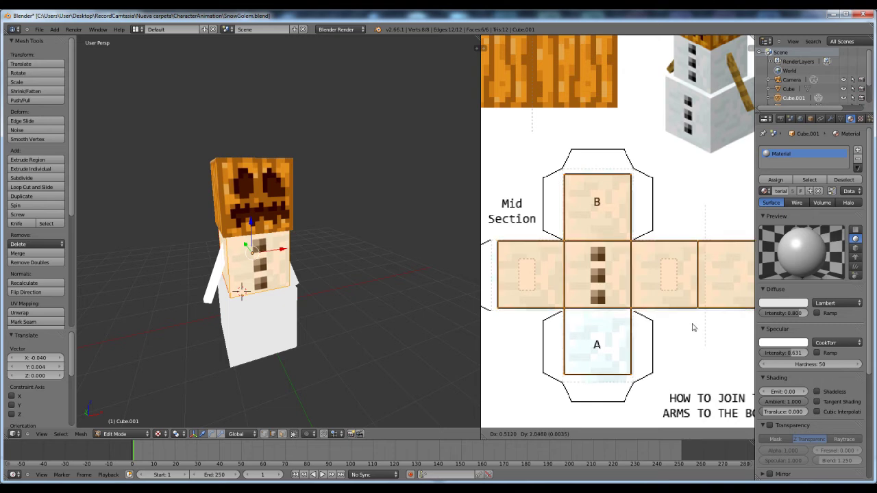
click(690, 328)
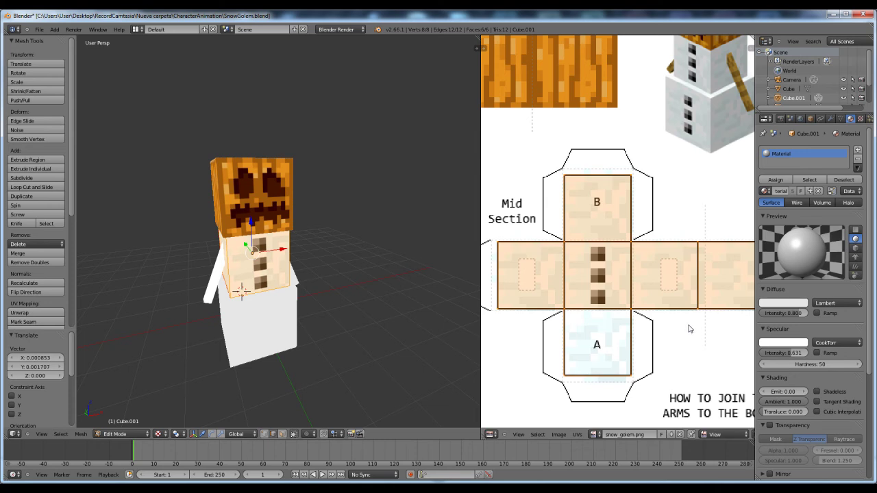
scroll(679, 320, down, 1)
key(s)
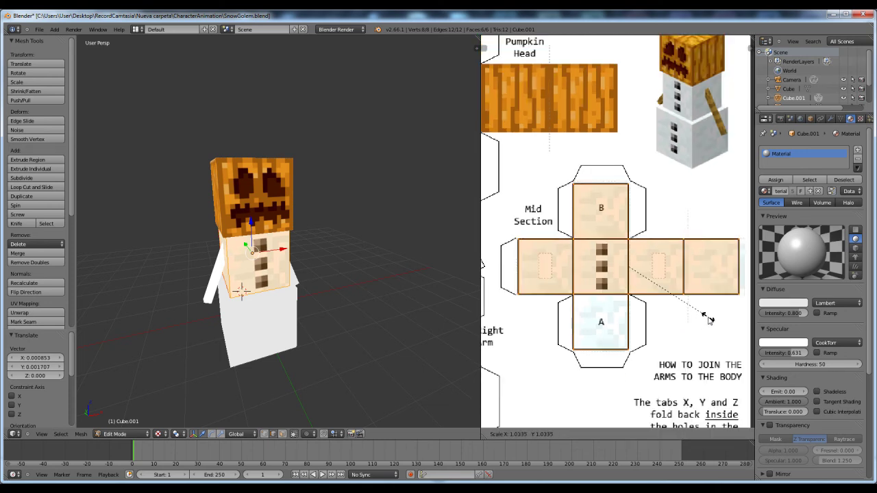
click(709, 320)
scroll(702, 322, up, 1)
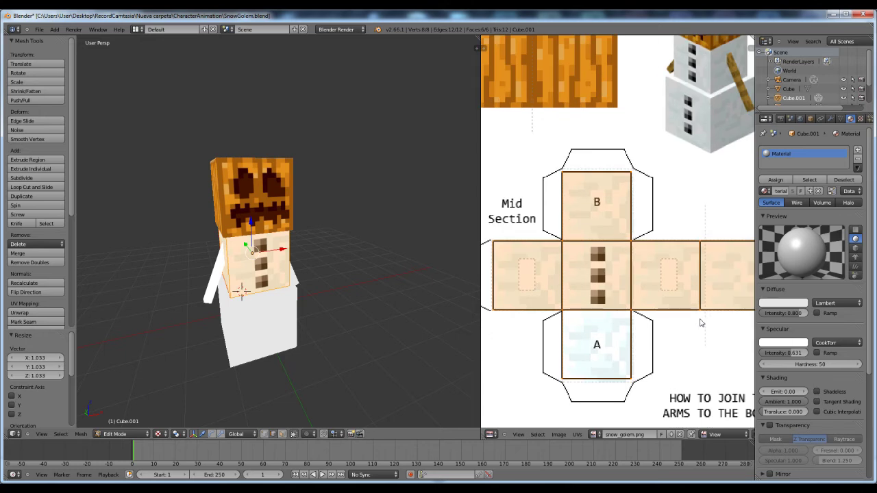
key(g)
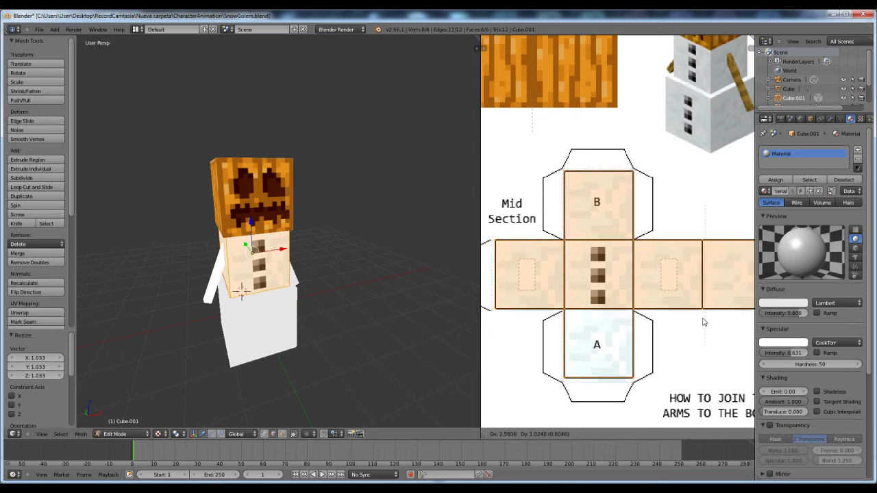
click(702, 322)
scroll(699, 294, down, 2)
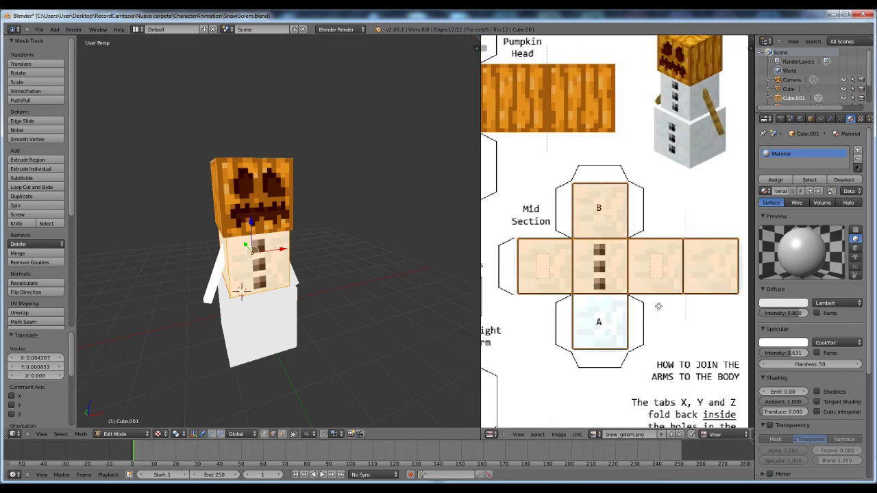
scroll(694, 258, up, 2)
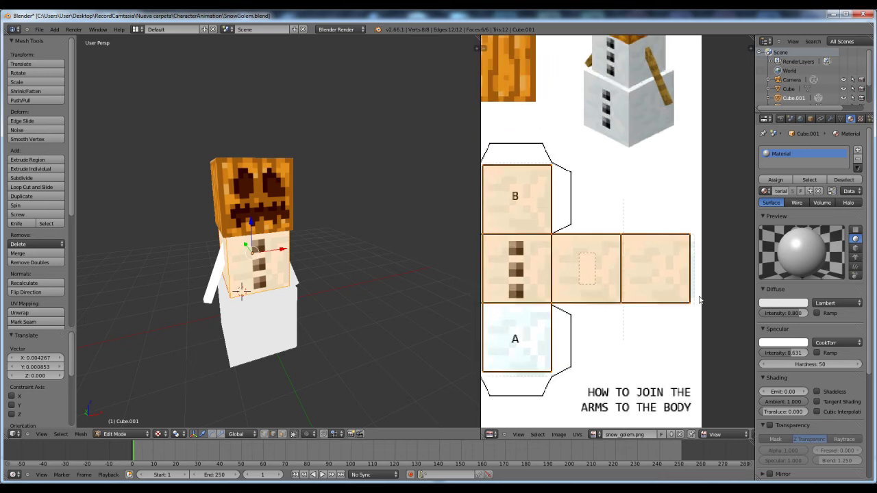
scroll(677, 296, up, 2)
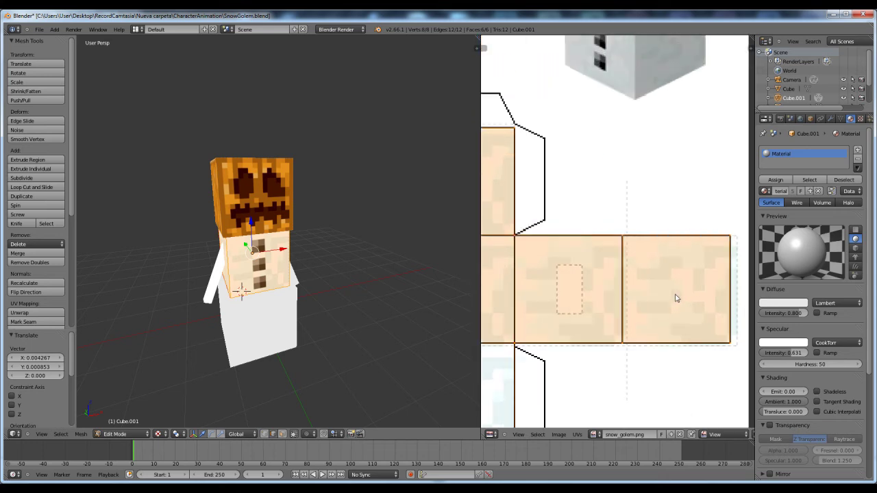
middle_drag(679, 297, 609, 267)
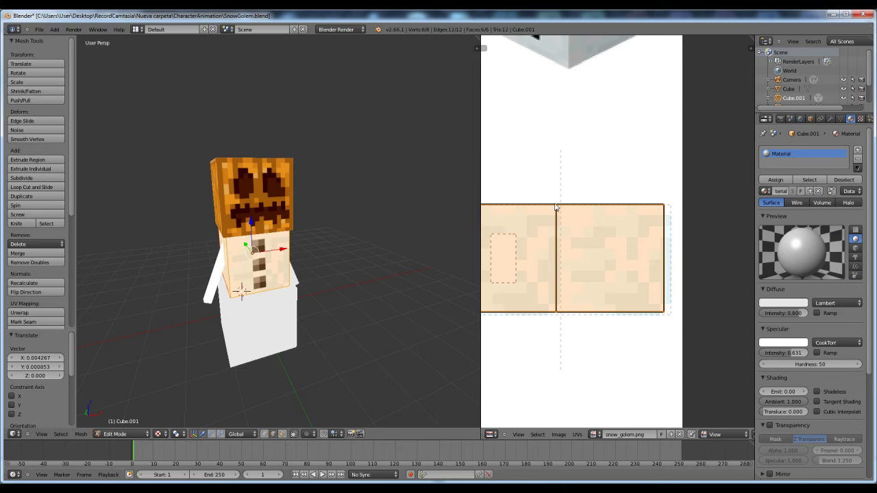
Move the rightmost UV face horizontally to sit beside the left face
key(a)
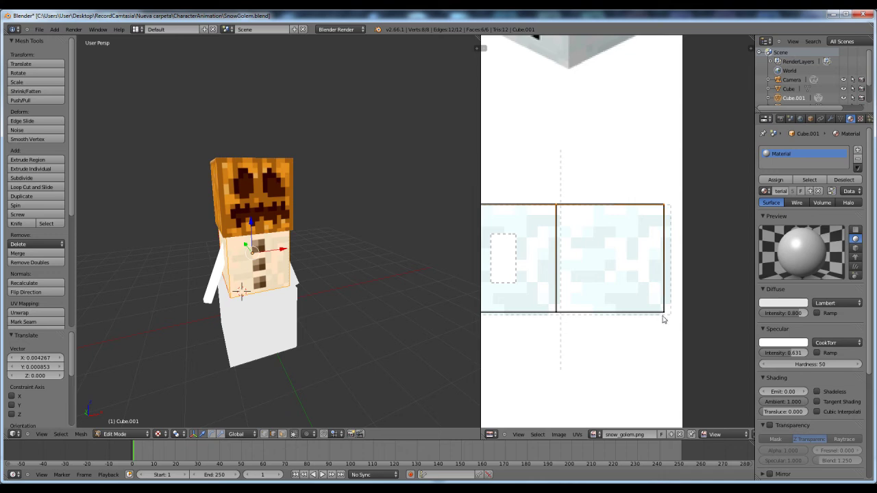
right_click(560, 310)
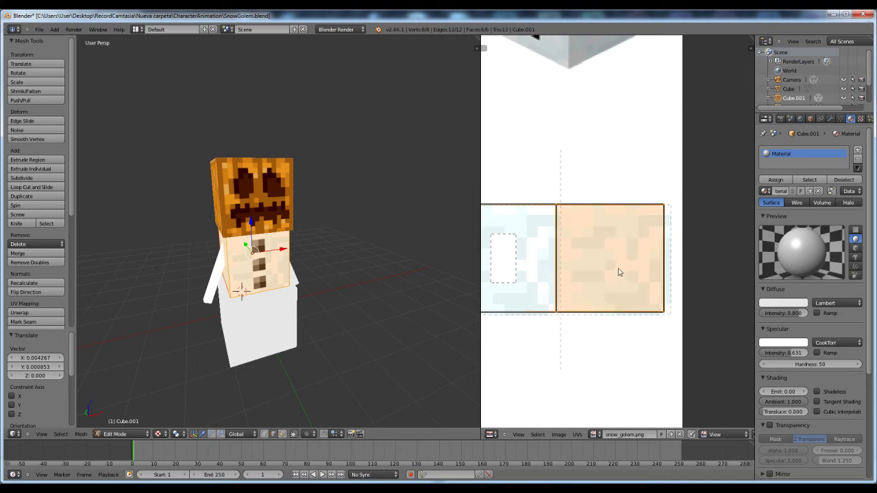
key(g)
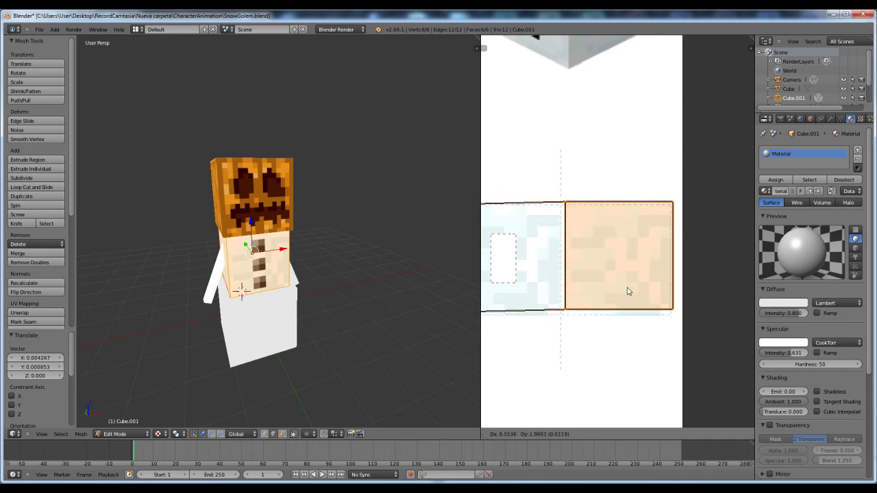
click(620, 274)
key(g)
key(x)
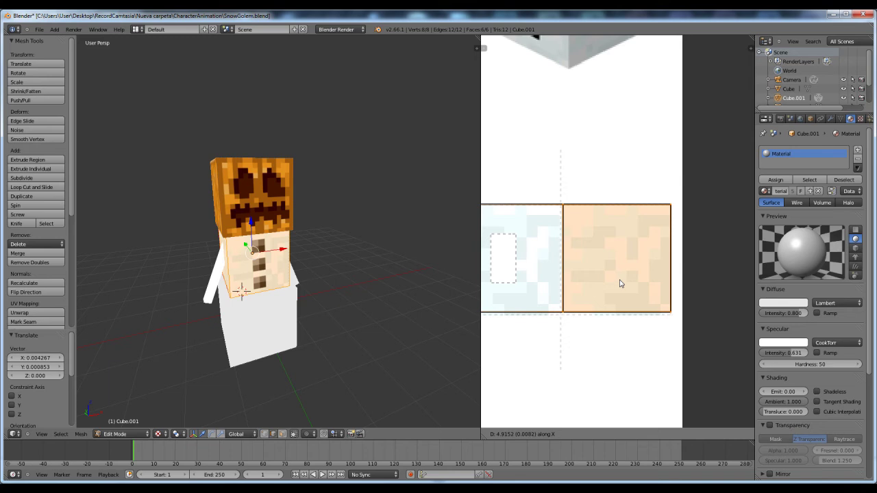
click(620, 283)
scroll(617, 292, down, 2)
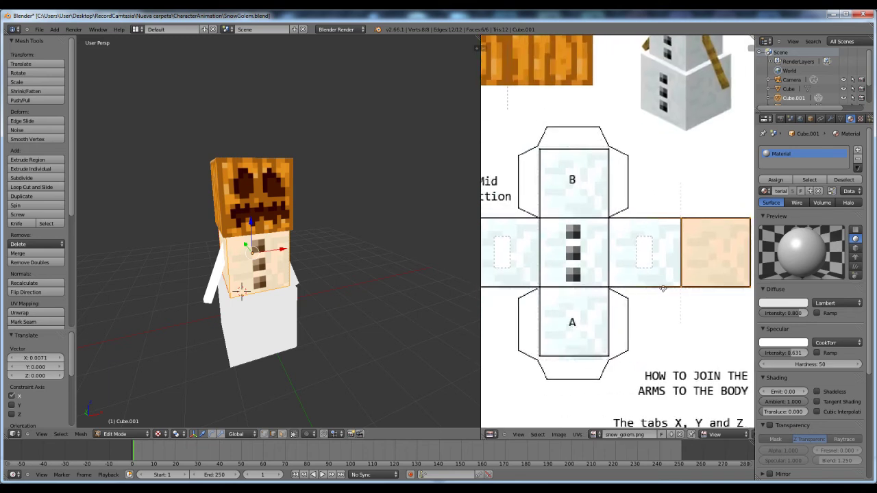
scroll(613, 300, up, 3)
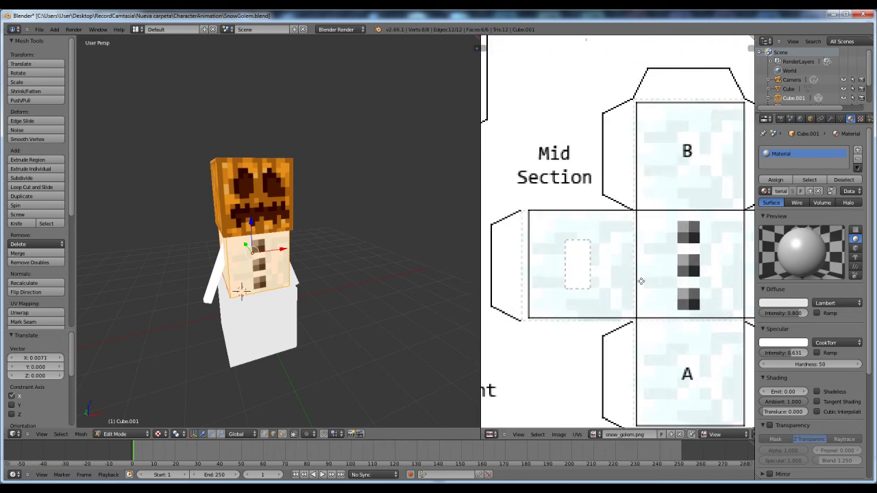
scroll(633, 278, down, 2)
scroll(644, 308, up, 2)
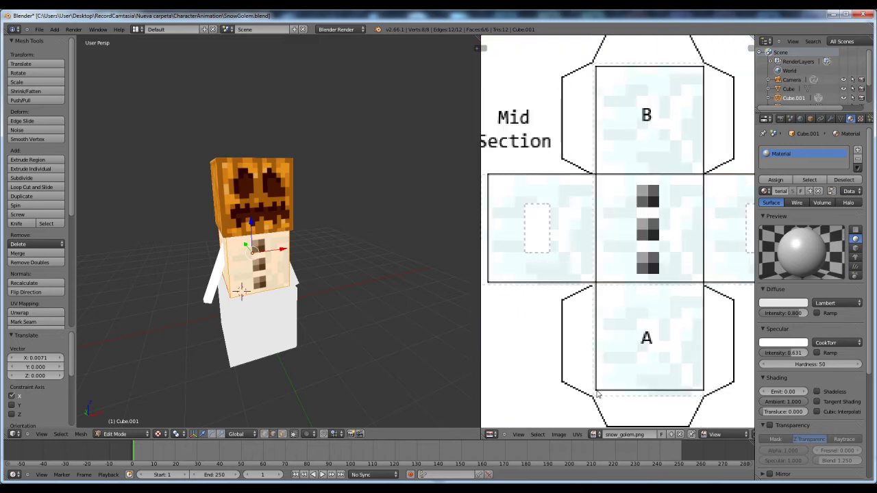
scroll(605, 325, down, 3)
Slide the middle row's edges vertically onto the Mid Section outline
right_click(644, 261)
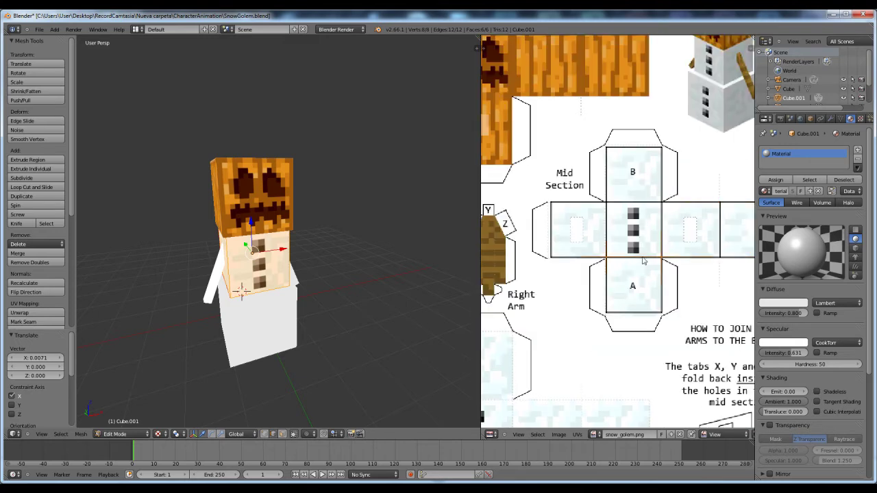
ctrl+scroll(603, 274, right, 1)
shift+right_click(532, 260)
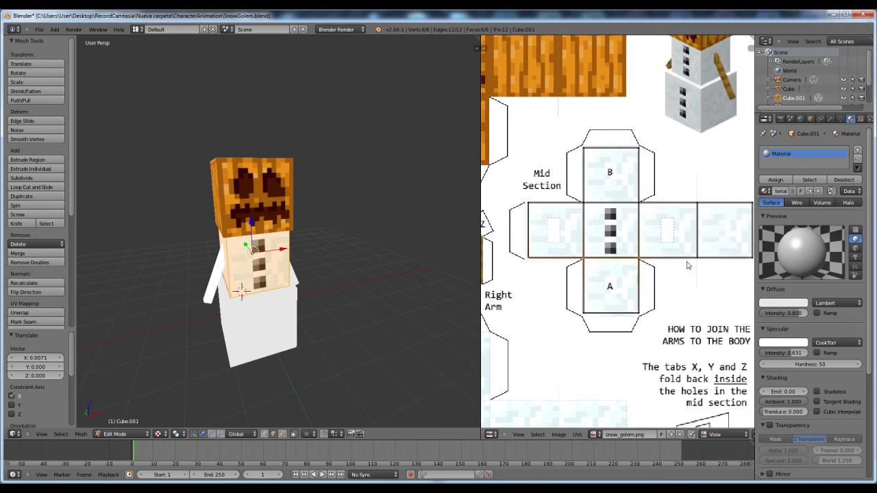
scroll(705, 284, up, 3)
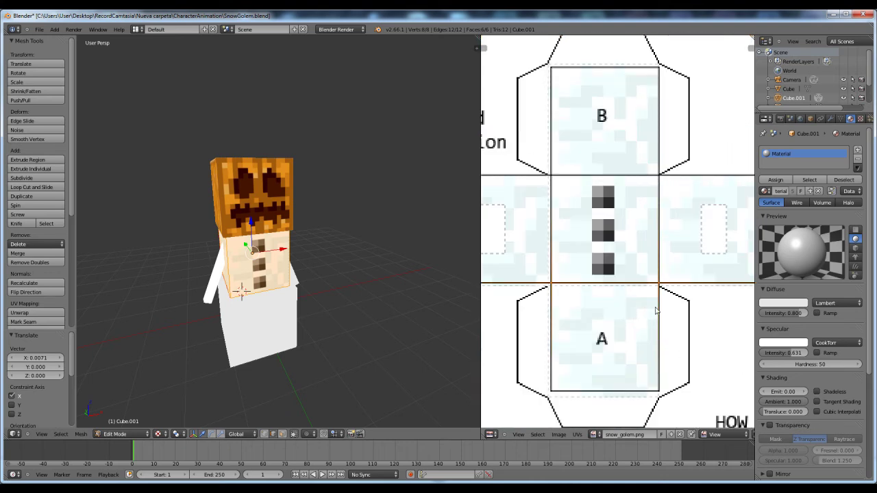
key(g)
key(y)
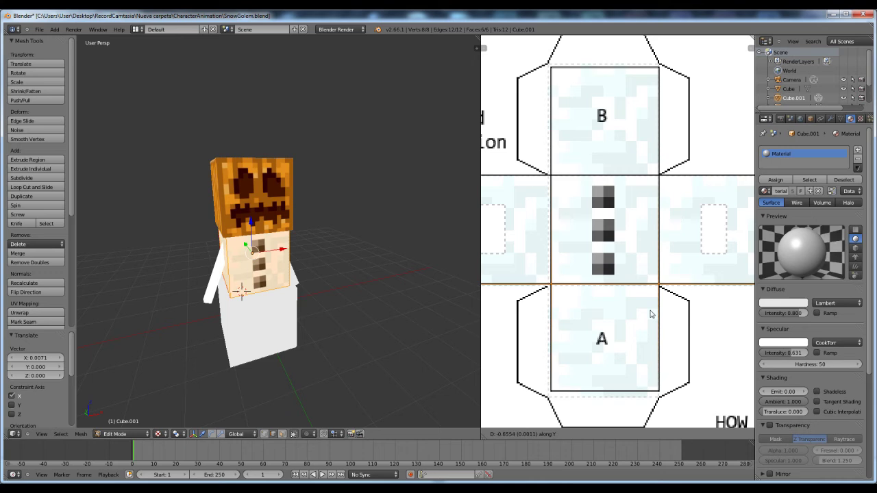
click(650, 315)
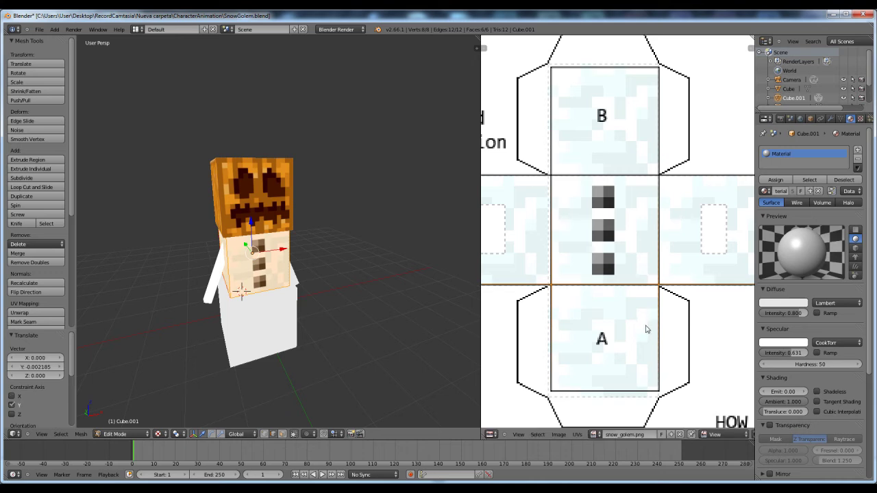
middle_drag(645, 330, 660, 290)
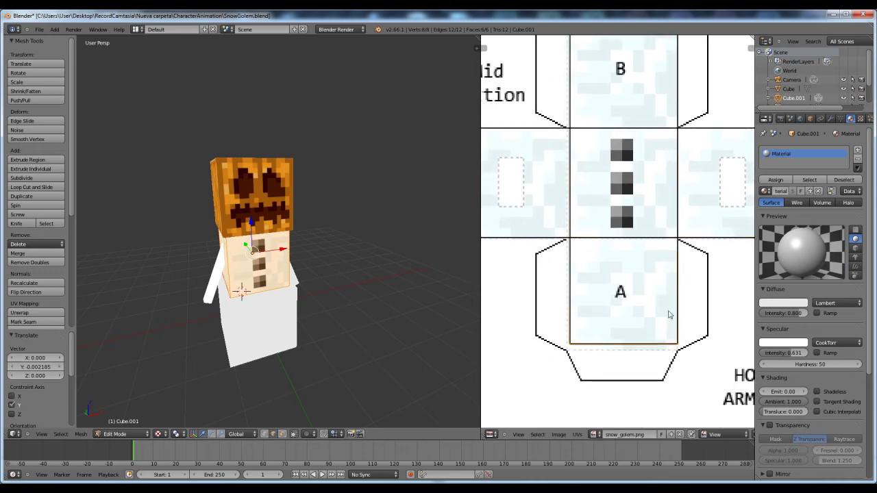
key(g)
key(y)
click(663, 309)
scroll(659, 306, down, 1)
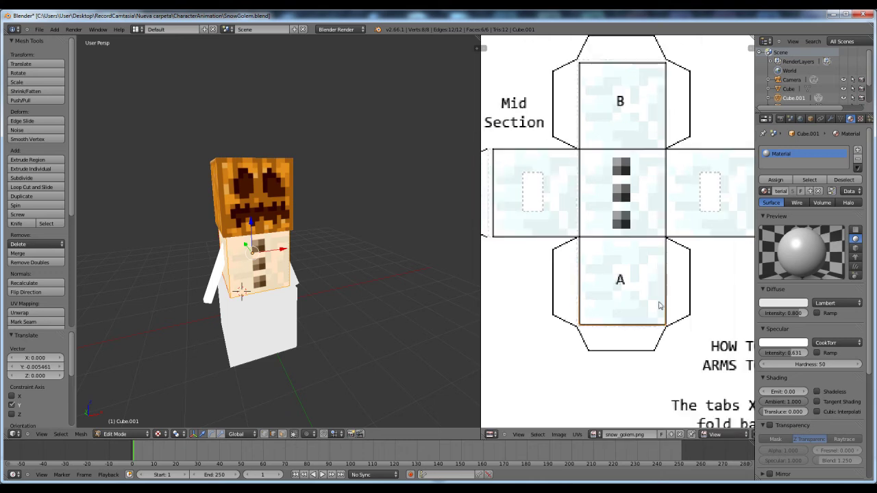
middle_drag(659, 306, 648, 319)
Shift the left edges of the B/A column horizontally onto the outline
shift+right_click(615, 118)
shift+right_click(611, 190)
shift+right_click(612, 265)
key(g)
key(x)
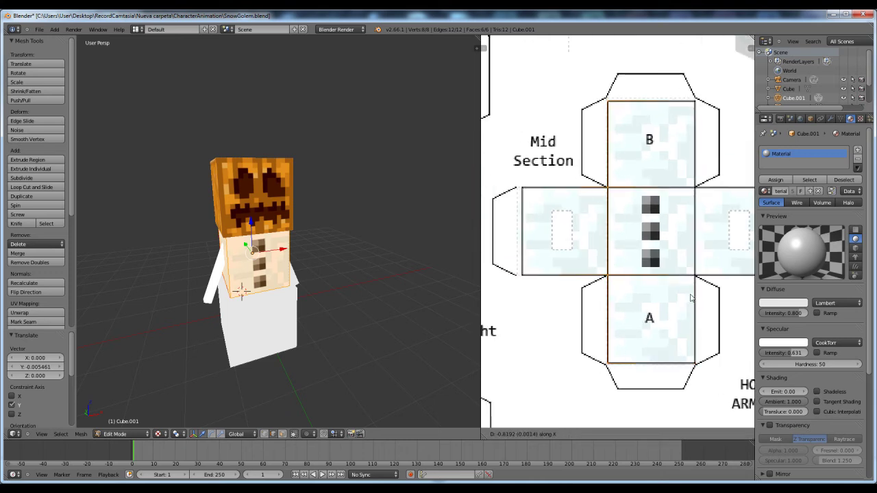
click(692, 299)
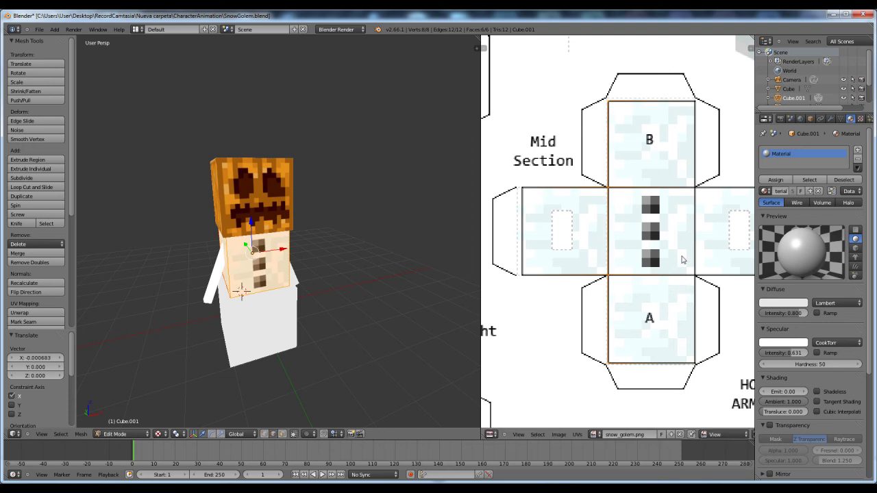
Slide the middle row's left-face edges horizontally into place, then return to Object mode
shift+right_click(525, 192)
shift+right_click(529, 277)
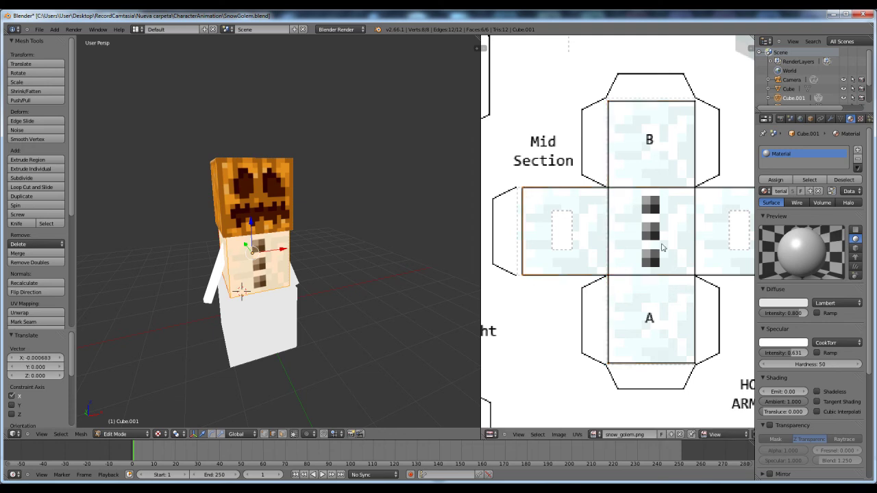
key(g)
key(x)
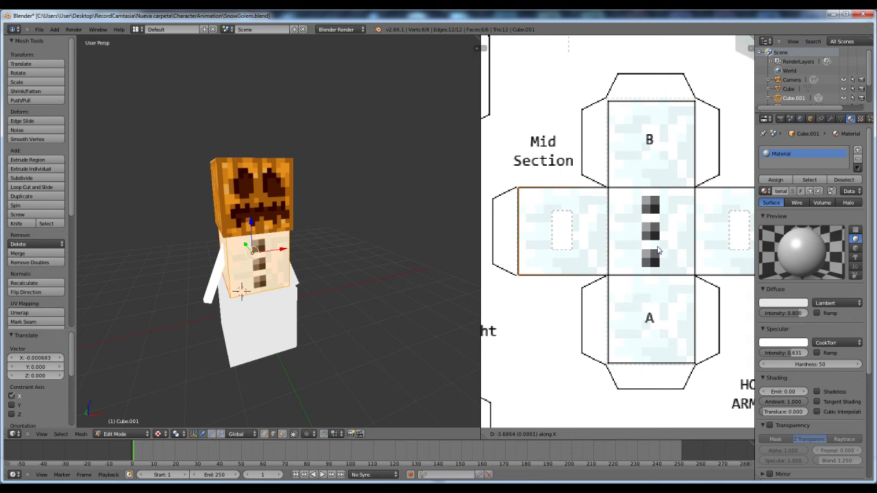
click(658, 251)
scroll(658, 250, down, 4)
scroll(622, 257, up, 3)
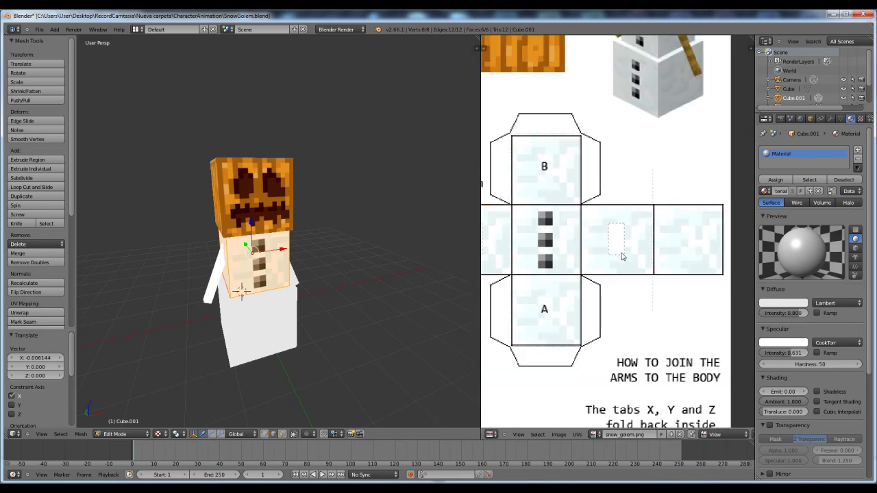
scroll(604, 253, down, 3)
middle_drag(605, 249, 629, 279)
scroll(607, 227, up, 4)
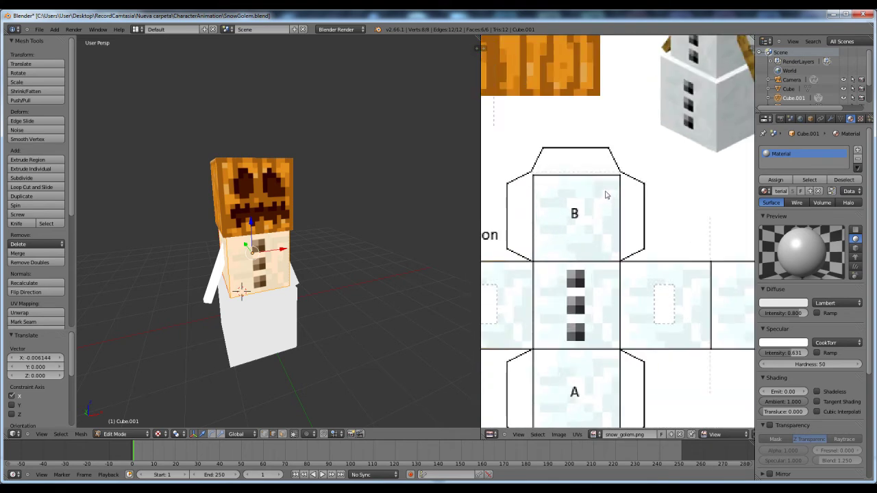
scroll(605, 195, up, 1)
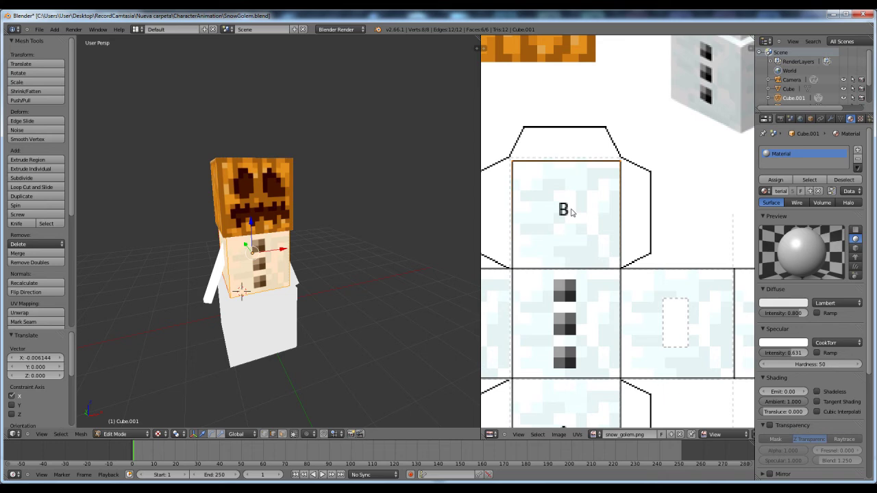
scroll(572, 213, down, 4)
scroll(634, 245, up, 1)
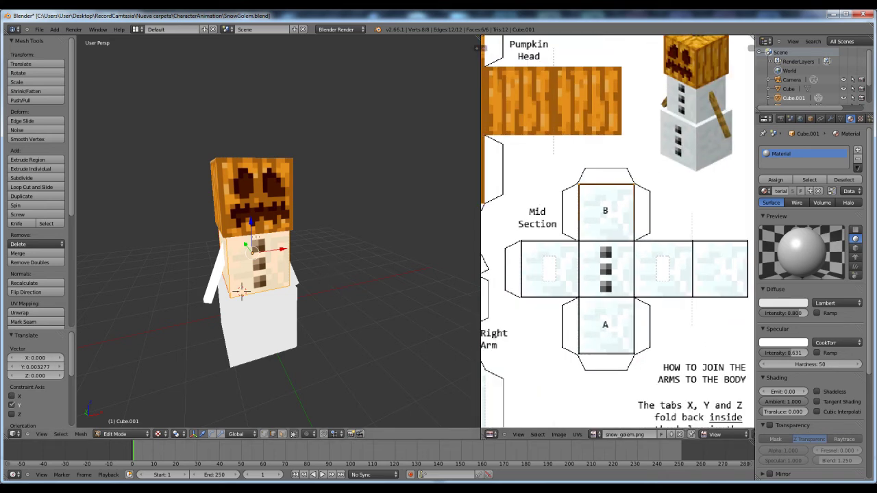
scroll(311, 282, up, 1)
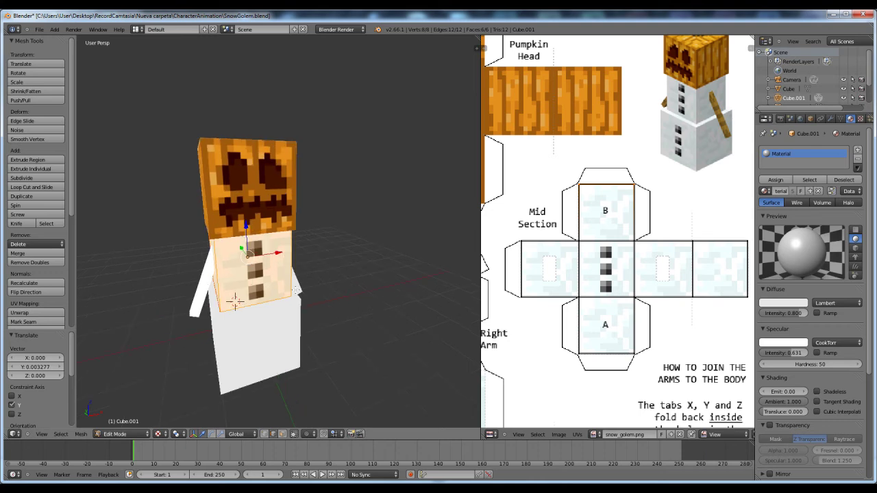
key(Tab)
Select both of the golem's arms
middle_drag(296, 291, 232, 273)
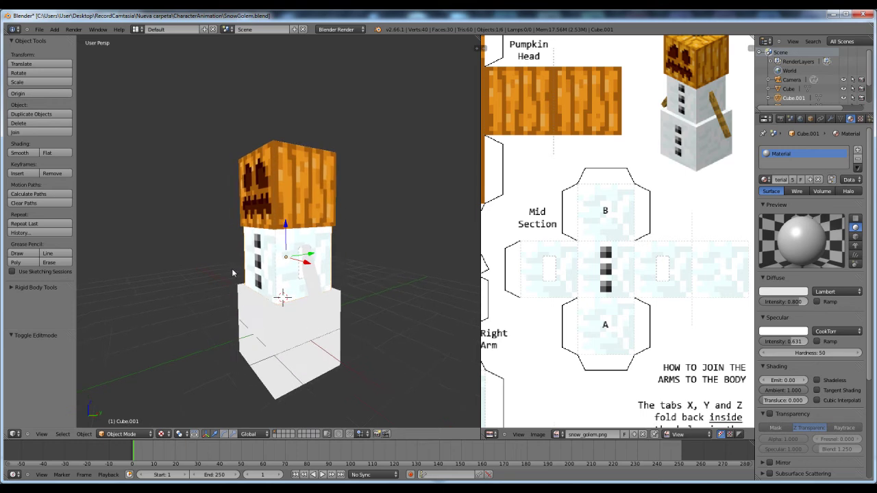
scroll(233, 273, up, 3)
middle_drag(340, 299, 382, 281)
right_click(403, 313)
middle_drag(264, 268, 214, 273)
shift+right_click(211, 273)
Lower the arms, shift them along Y against the body, and scale them 1.614
middle_drag(363, 283, 369, 277)
scroll(369, 276, up, 3)
drag(321, 245, 323, 254)
middle_drag(403, 300, 379, 302)
drag(378, 302, 378, 302)
scroll(386, 305, down, 3)
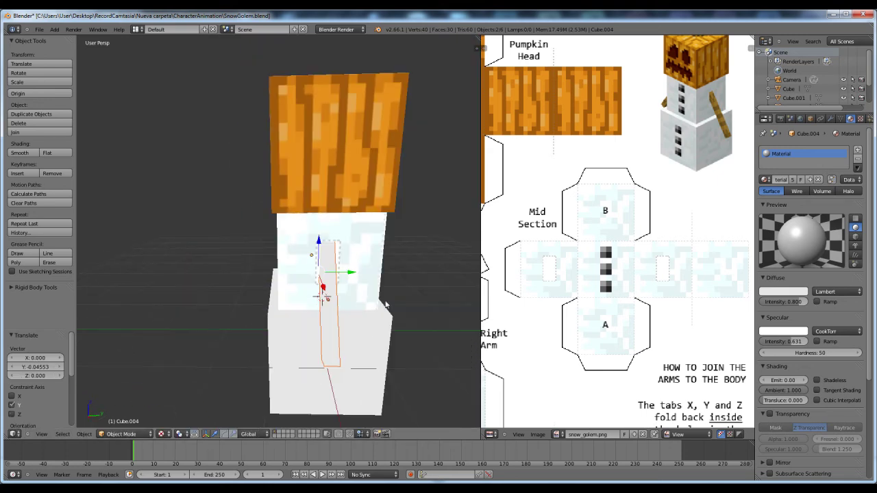
scroll(366, 287, up, 3)
drag(361, 285, 364, 285)
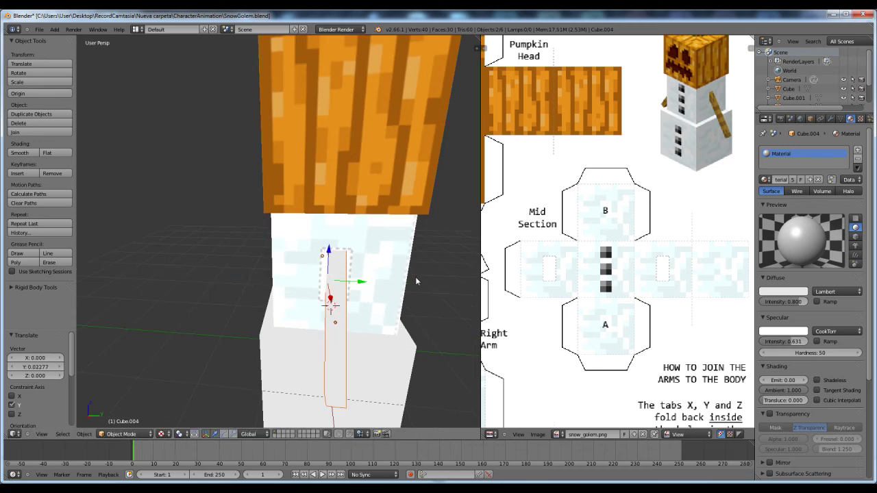
key(s)
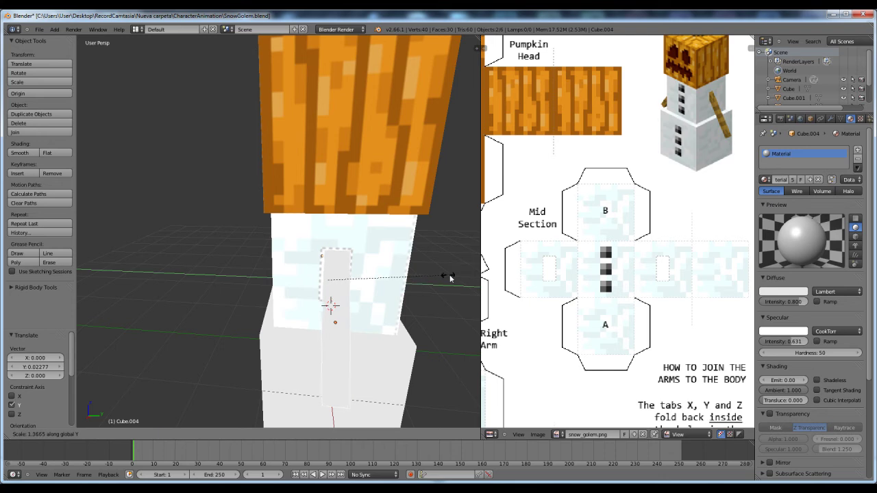
click(468, 277)
scroll(402, 269, down, 6)
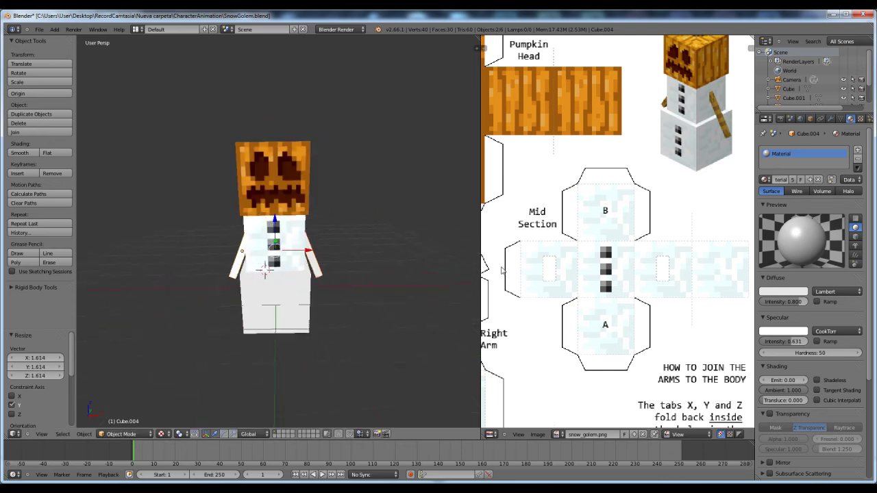
Open the lower base cube, Cube, in Edit Mode with nothing selected
key(Tab)
middle_drag(336, 249, 374, 243)
scroll(370, 277, up, 3)
middle_drag(370, 277, 324, 262)
scroll(319, 262, down, 3)
scroll(317, 268, up, 1)
key(Tab)
right_click(306, 269)
key(Tab)
key(a)
key(a)
middle_drag(306, 269, 270, 289)
In edge select mode, select the base cube's corner edges chosen for seams
key(ctrl+Tab)
click(251, 282)
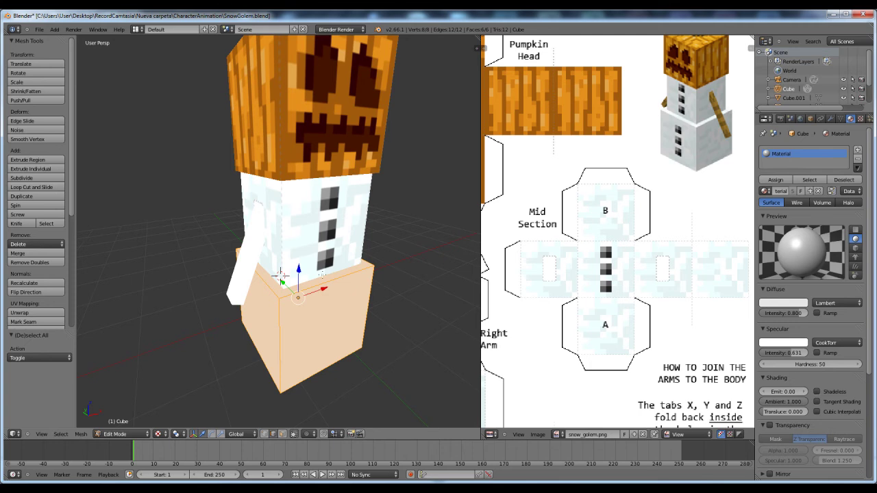
right_click(267, 281)
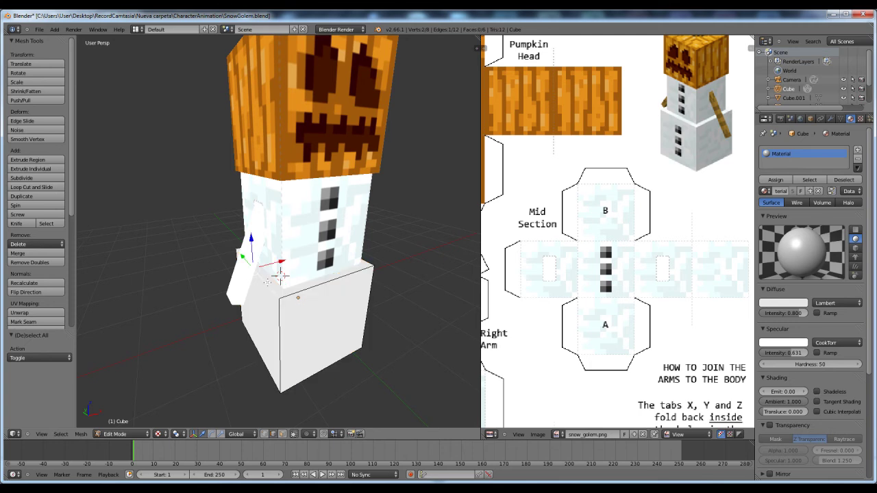
scroll(280, 276, up, 3)
middle_drag(280, 276, 248, 312)
shift+right_click(205, 335)
middle_drag(206, 335, 314, 277)
shift+right_click(214, 375)
middle_drag(395, 285, 176, 338)
shift+right_click(176, 341)
Mark the selected base cube edges as UV seams
key(ctrl+e)
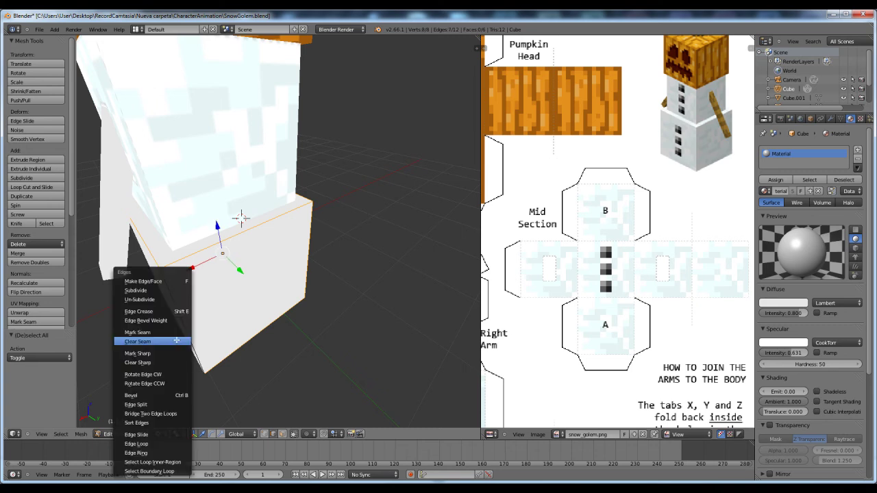
click(171, 333)
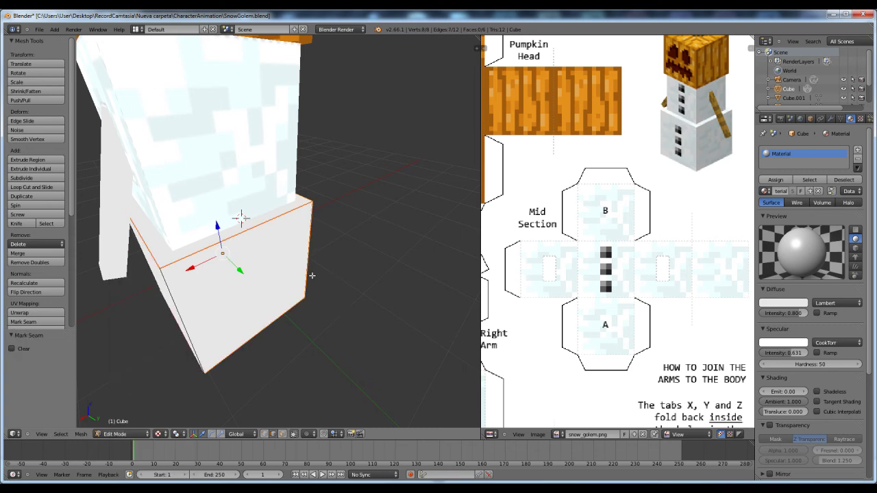
middle_drag(310, 276, 303, 277)
Unwrap the whole base cube and move its UV island next to the Base net
key(a)
key(u)
click(303, 276)
scroll(637, 301, down, 4)
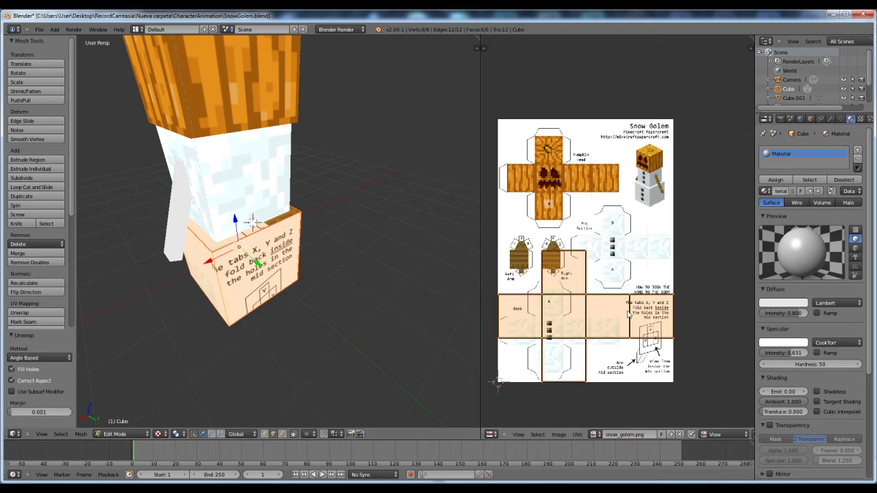
key(g)
click(612, 324)
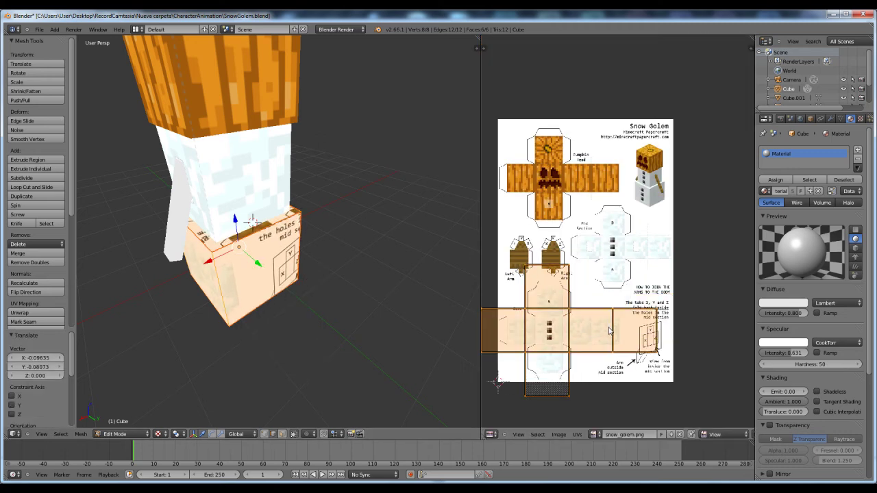
scroll(700, 319, up, 1)
middle_drag(700, 322, 739, 275)
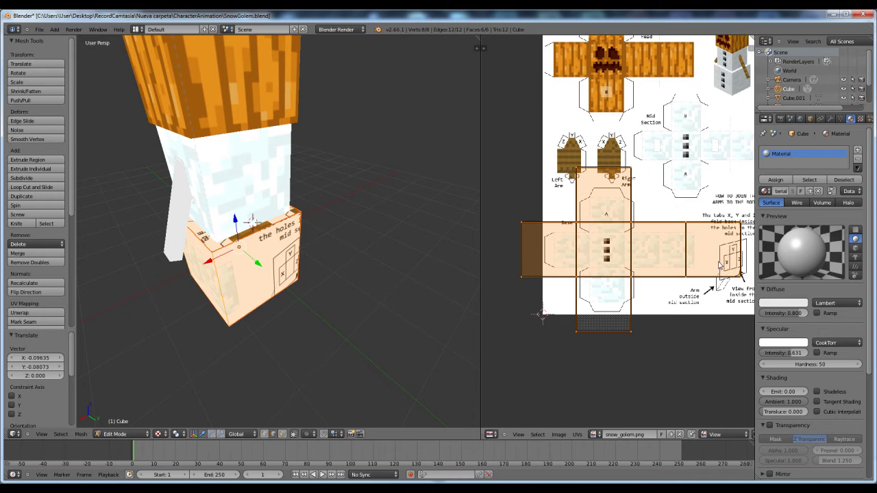
Shrink the base island to 0.687, then fine-tune its position and size over the Base net
key(s)
click(685, 276)
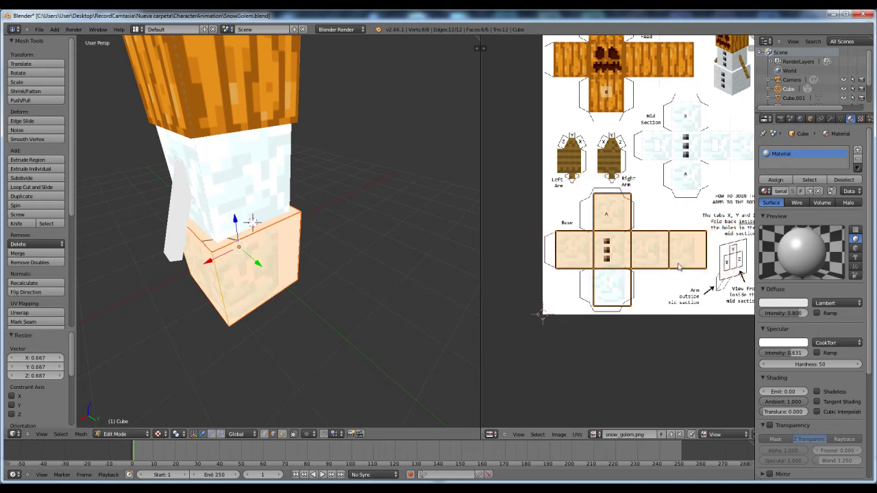
scroll(681, 272, up, 2)
key(g)
click(678, 277)
scroll(689, 281, up, 1)
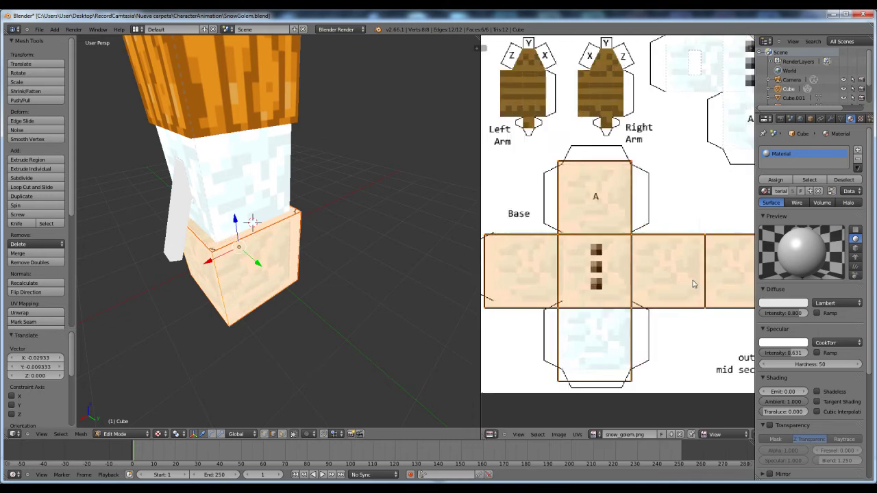
key(s)
click(692, 284)
scroll(692, 285, up, 1)
key(g)
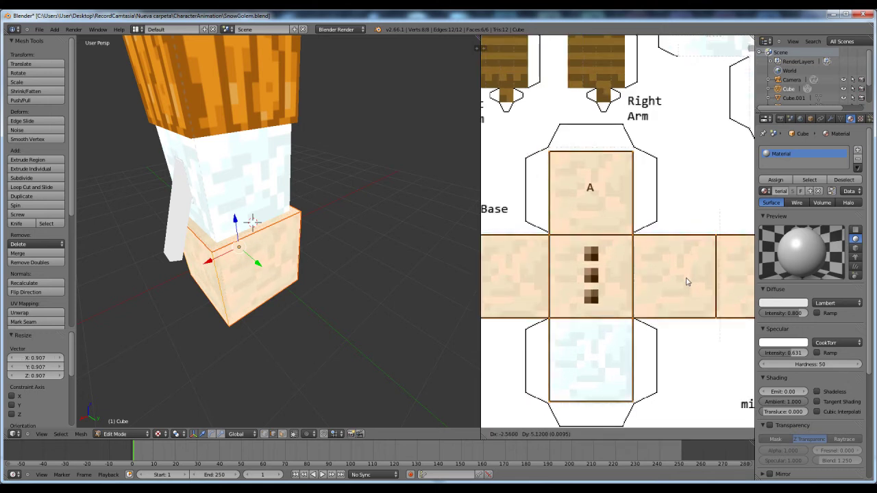
click(688, 281)
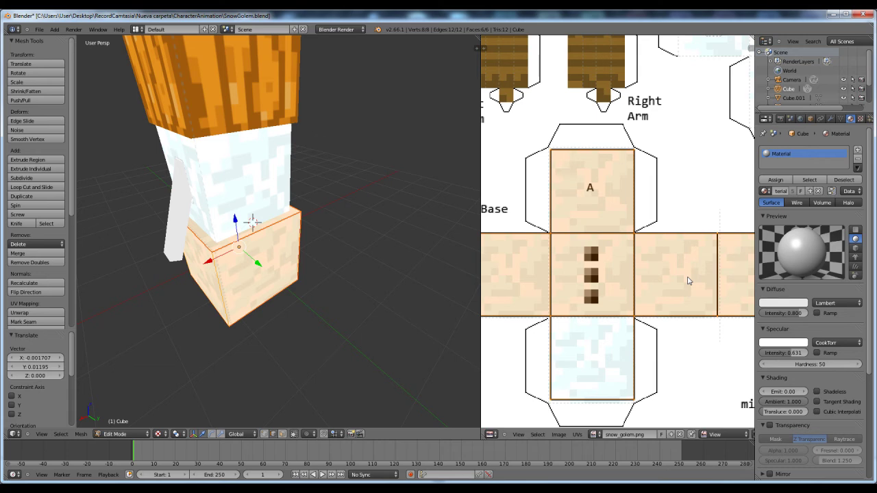
Slightly enlarge the base island and nudge it vertically into the Base layout
key(s)
click(728, 209)
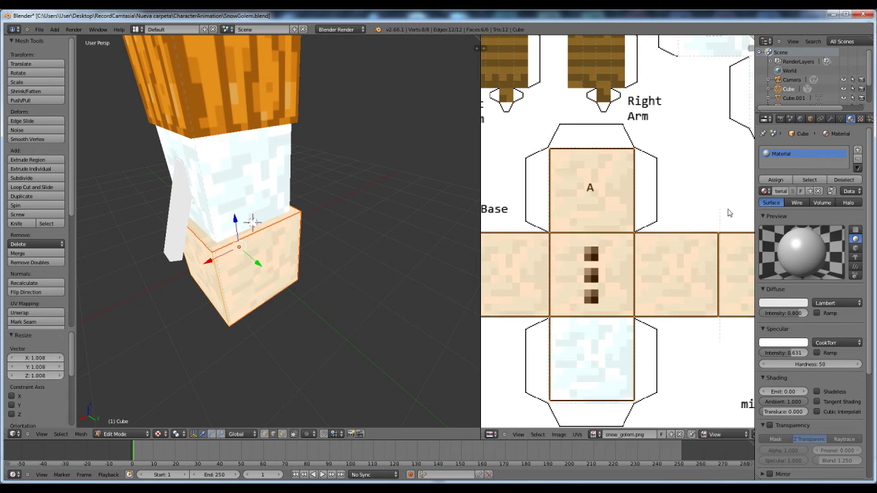
scroll(694, 265, down, 2)
scroll(681, 270, up, 2)
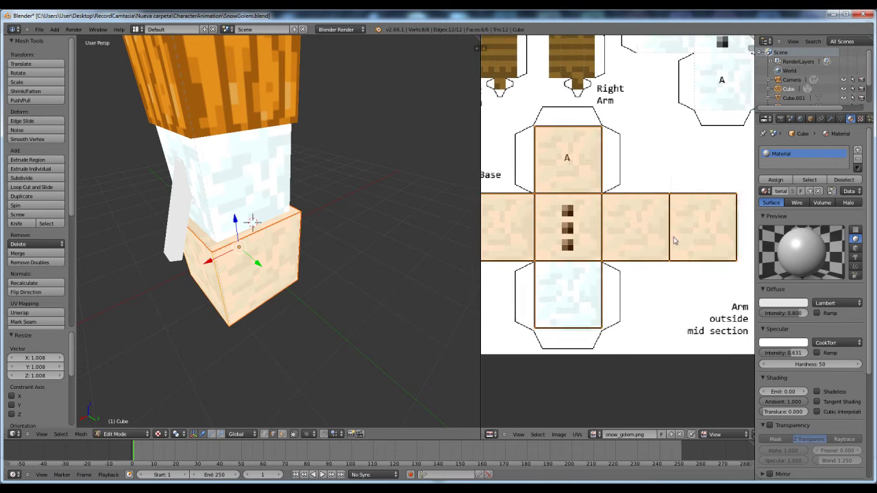
scroll(685, 246, up, 1)
scroll(674, 225, up, 1)
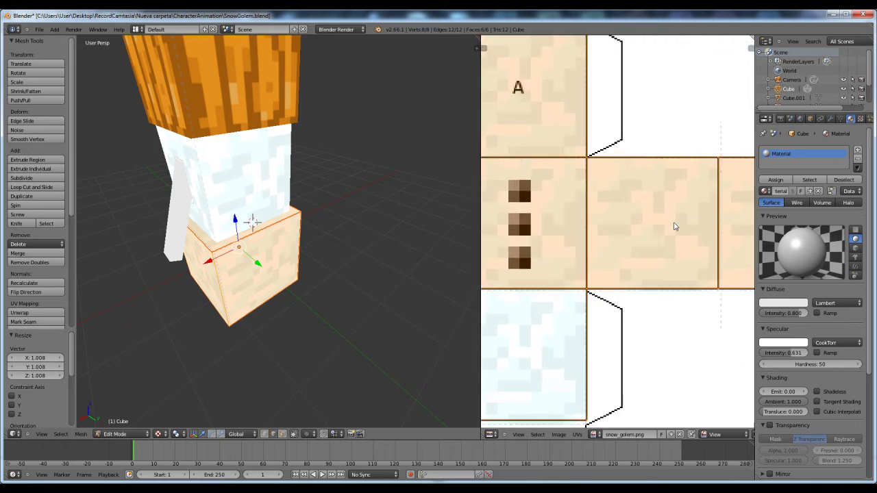
key(g)
key(y)
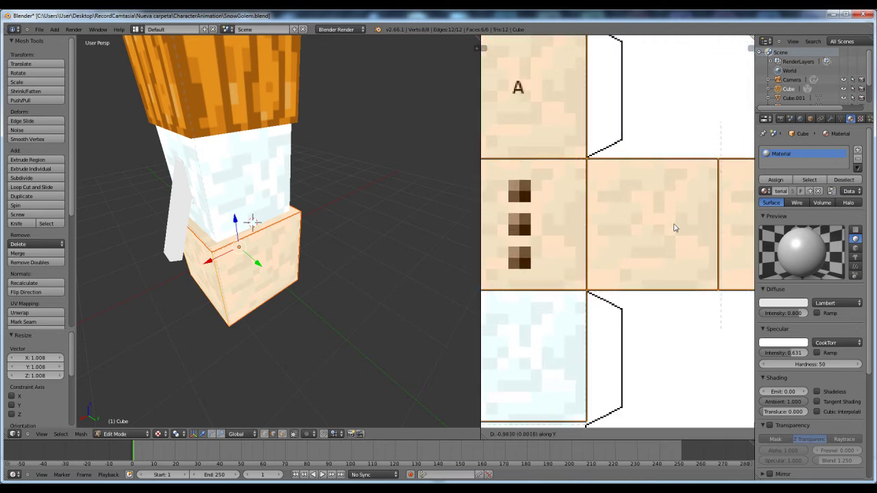
click(675, 228)
Align the base island horizontally with the left part of the Base net
scroll(653, 253, down, 3)
scroll(675, 253, up, 1)
middle_drag(682, 255, 708, 255)
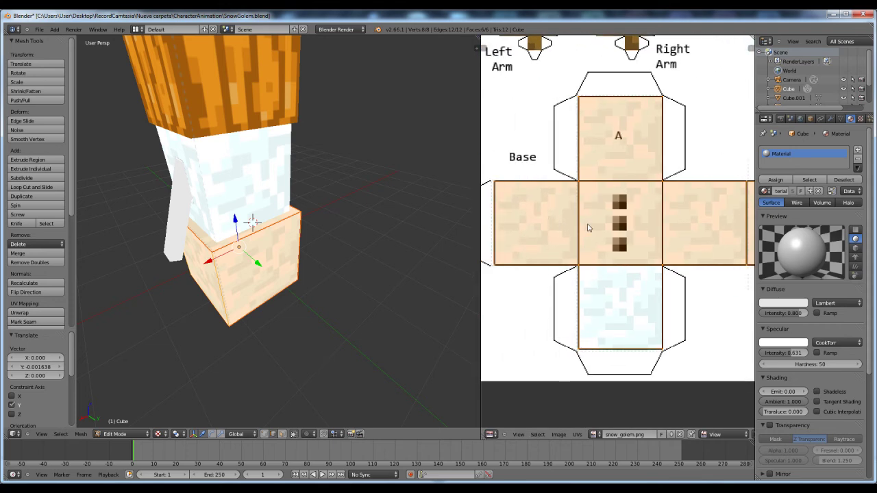
key(g)
key(x)
click(720, 232)
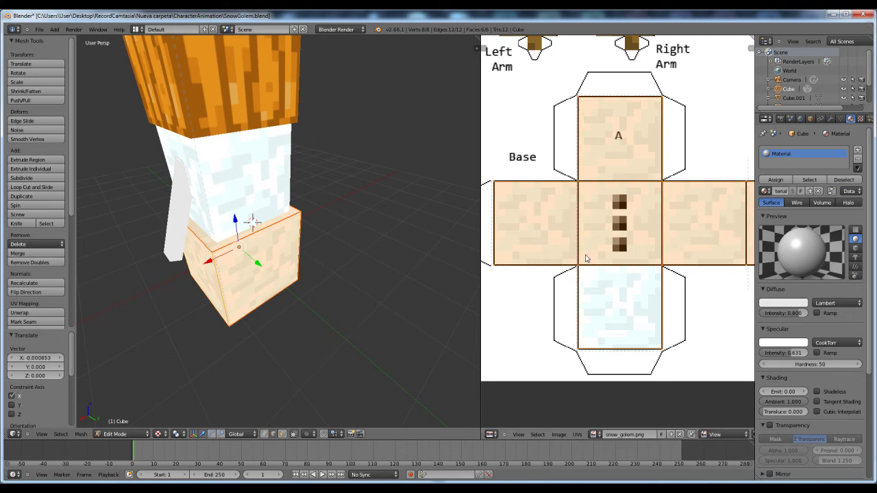
middle_drag(563, 250, 567, 251)
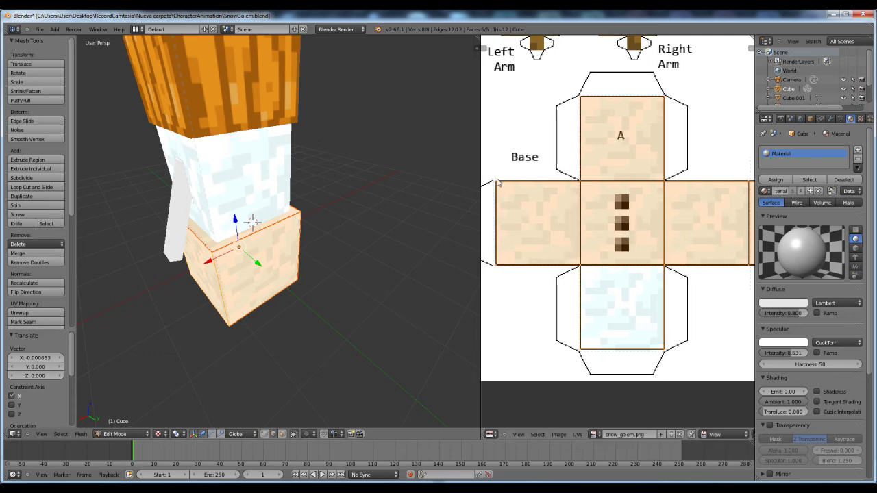
Deselect, shift the UVs along X, and move the island's right edge into the Base layout
key(a)
key(g)
key(x)
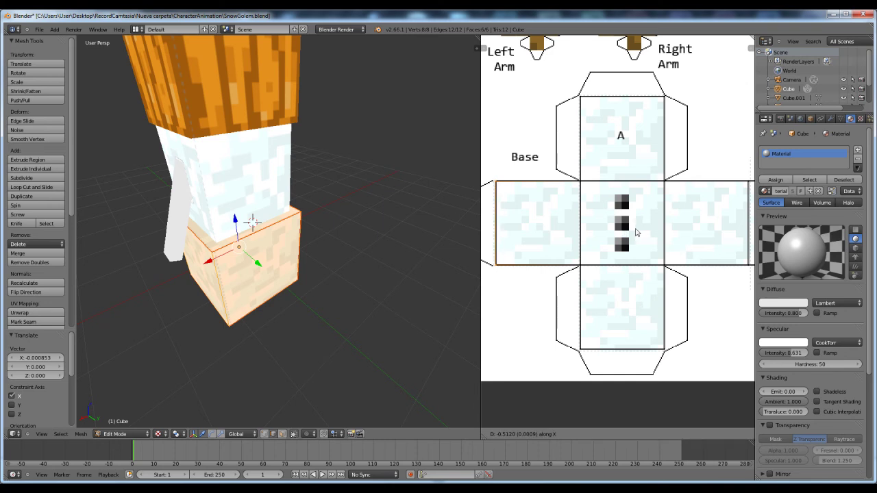
click(633, 229)
scroll(633, 230, down, 3)
scroll(664, 246, up, 6)
key(b)
drag(683, 153, 687, 327)
key(g)
key(x)
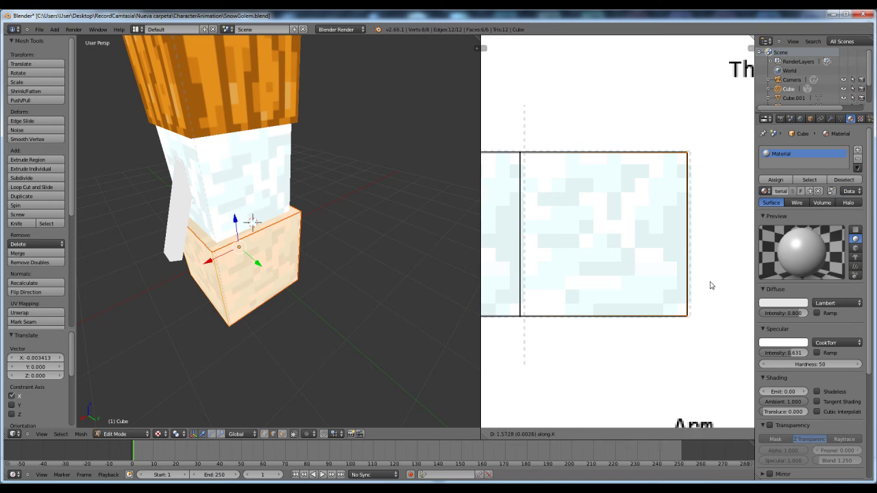
click(712, 286)
Return to Object Mode and orbit around the fully textured golem
scroll(624, 274, down, 2)
scroll(624, 274, left, 3)
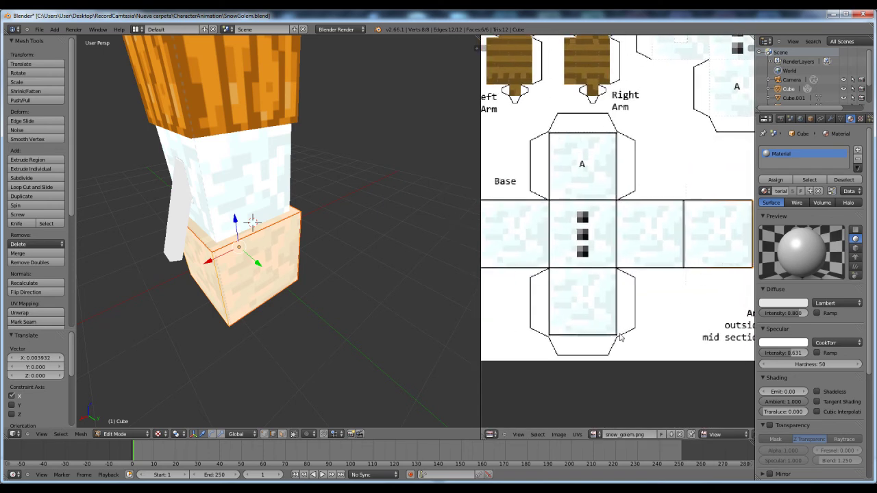
scroll(620, 336, up, 2)
scroll(605, 322, down, 2)
scroll(605, 322, up, 3)
scroll(608, 260, down, 2)
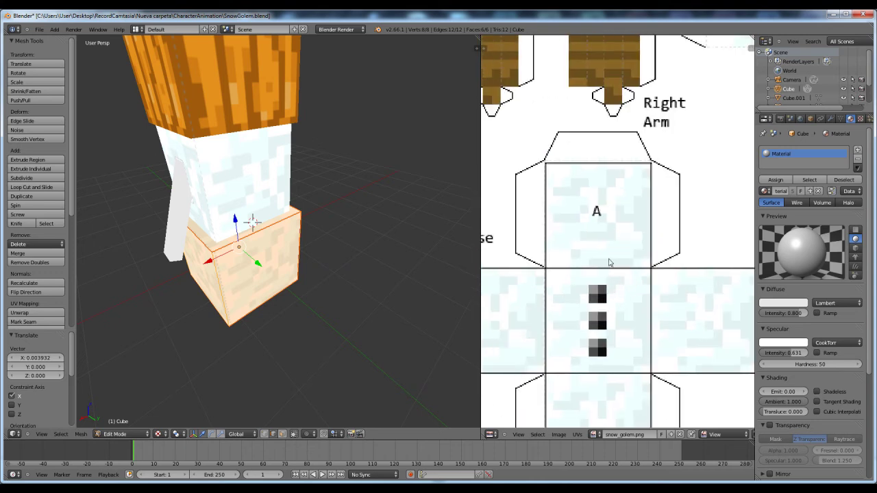
scroll(563, 160, up, 2)
scroll(308, 288, down, 4)
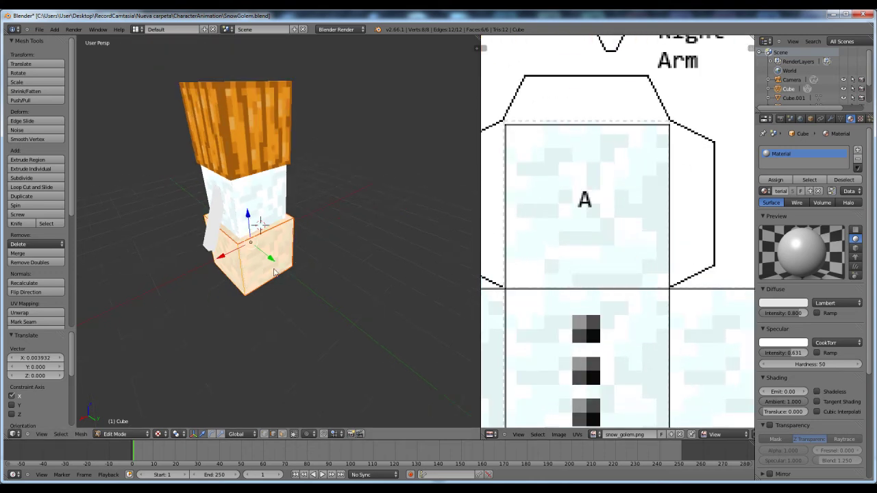
key(Tab)
mouse_move(295, 288)
middle_down()
mouse_move(356, 275)
mouse_move(306, 277)
middle_up()
scroll(337, 285, up, 6)
scroll(355, 263, down, 6)
scroll(307, 270, up, 4)
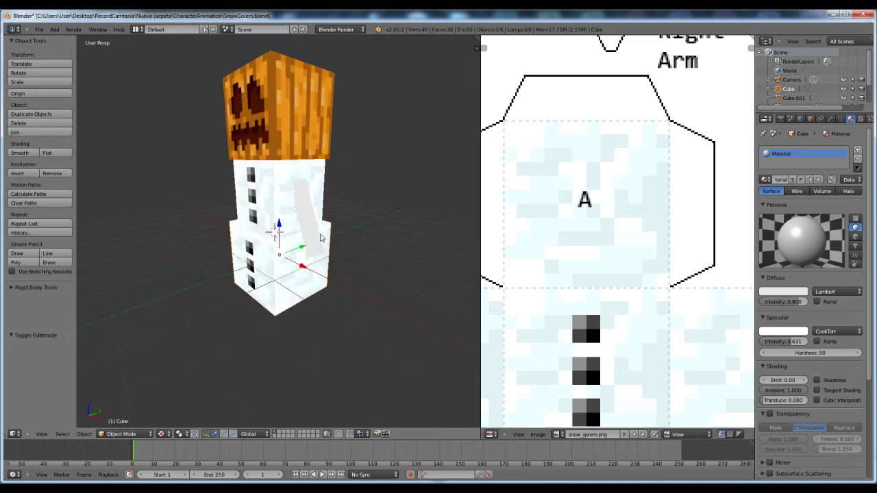
Edit arm piece Cube.003 with the whole snow_golem.png sheet shown and the viewport in wireframe
right_click(312, 231)
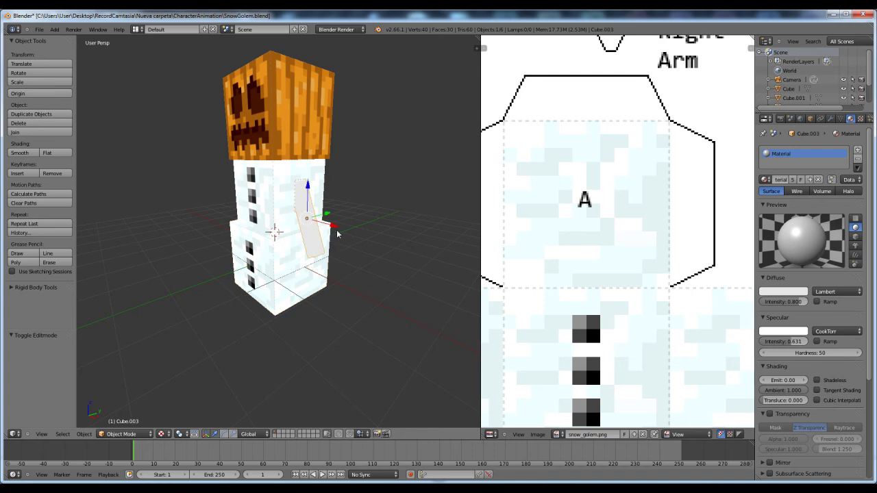
scroll(312, 231, up, 5)
key(Tab)
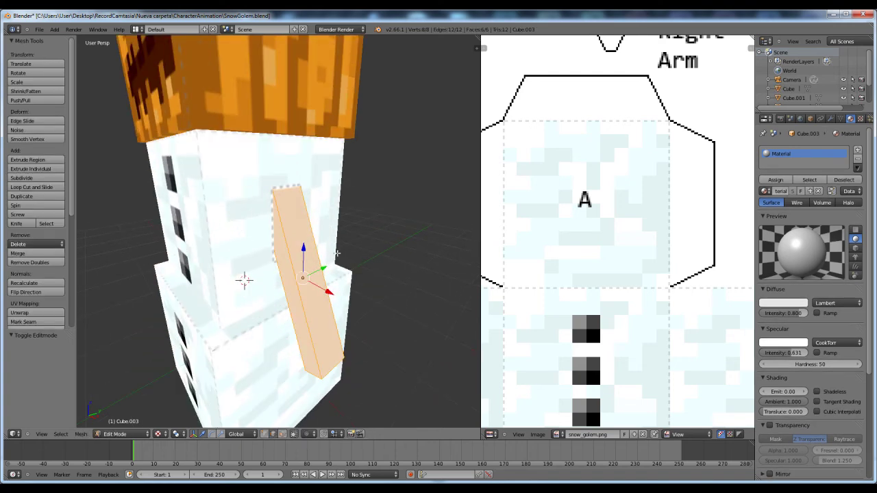
scroll(654, 273, down, 6)
scroll(658, 254, up, 5)
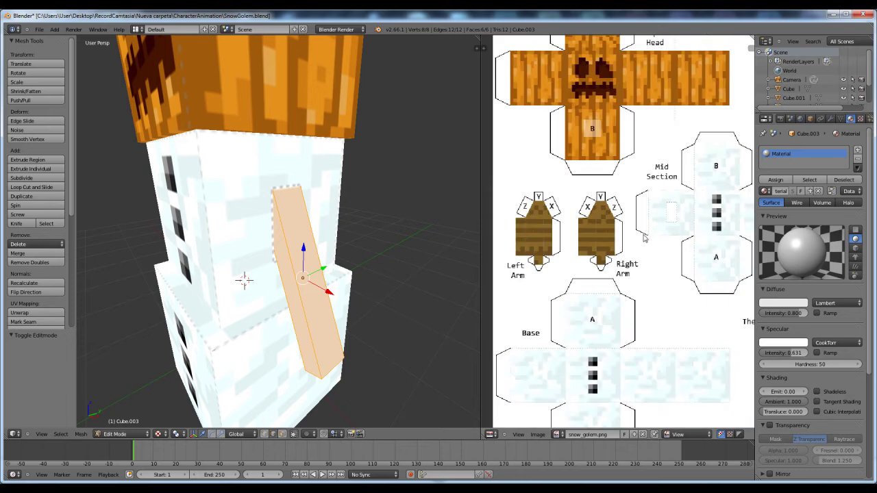
middle_drag(612, 236, 626, 261)
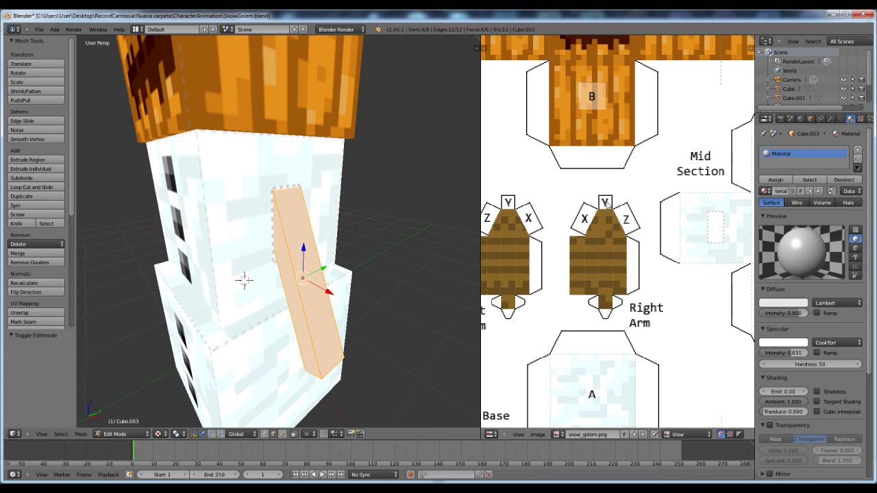
scroll(379, 290, up, 4)
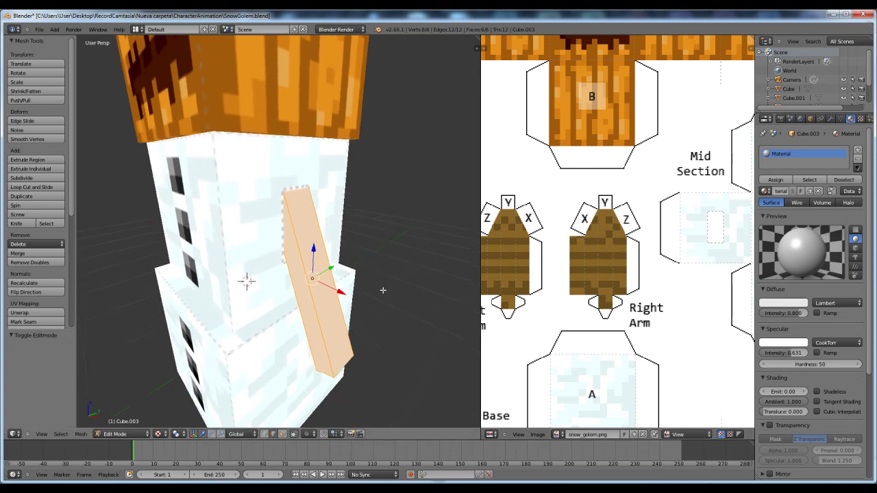
middle_drag(242, 295, 260, 287)
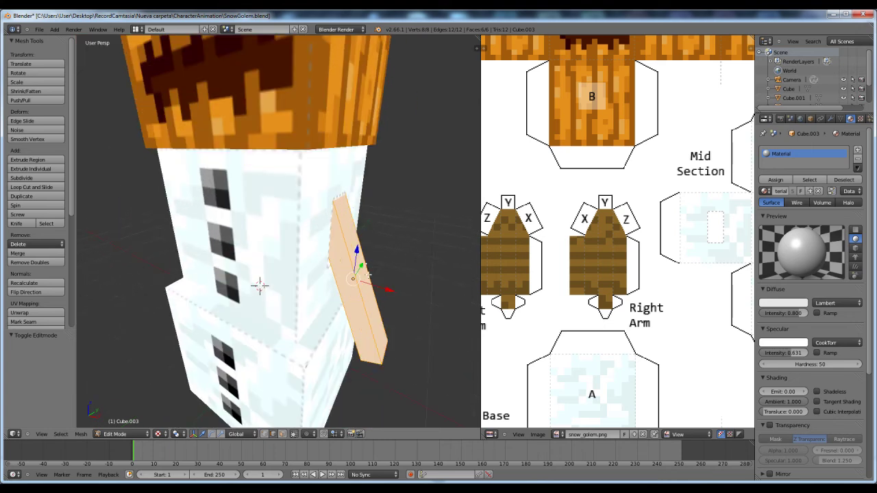
key(z)
scroll(352, 277, down, 4)
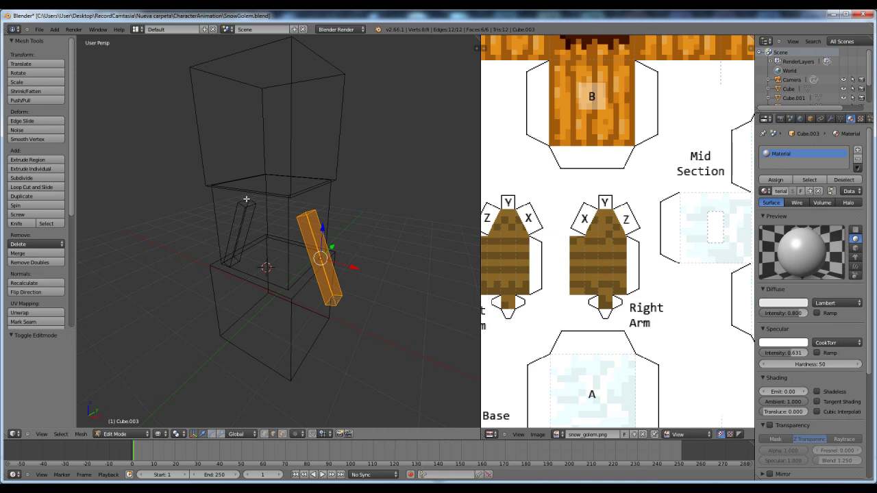
In face select mode, delete the top end face of arm Cube.003
middle_drag(349, 259, 314, 258)
scroll(380, 248, up, 2)
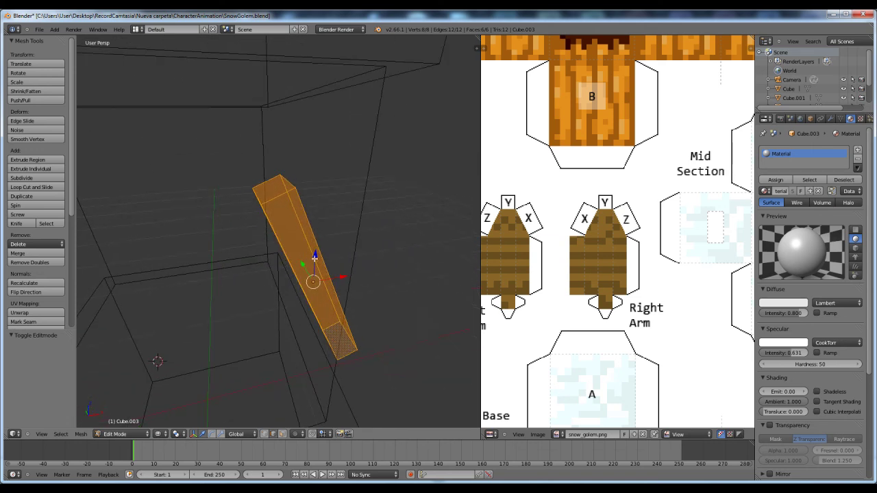
key(ctrl+Tab)
click(284, 207)
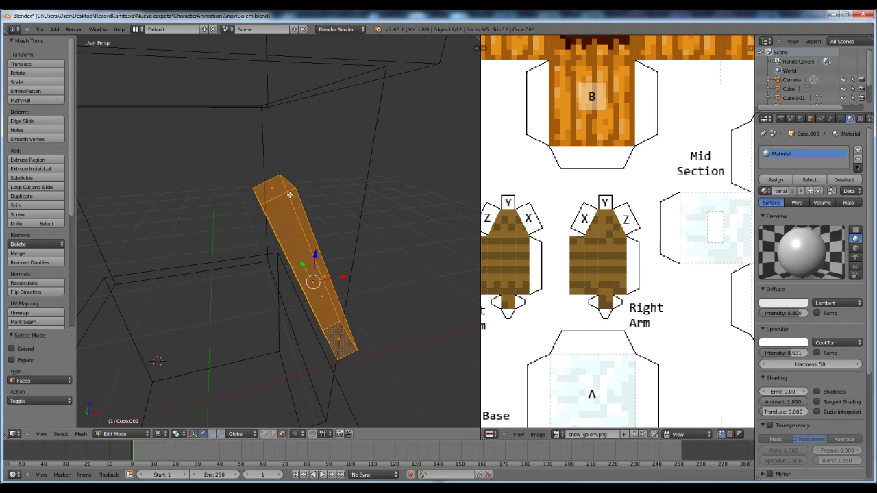
middle_drag(330, 277, 290, 218)
right_click(315, 185)
scroll(315, 185, down, 3)
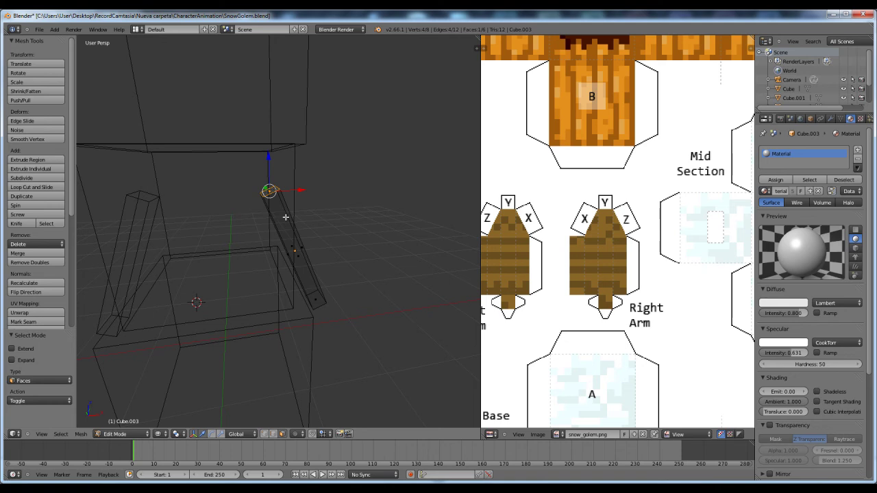
key(x)
key(x)
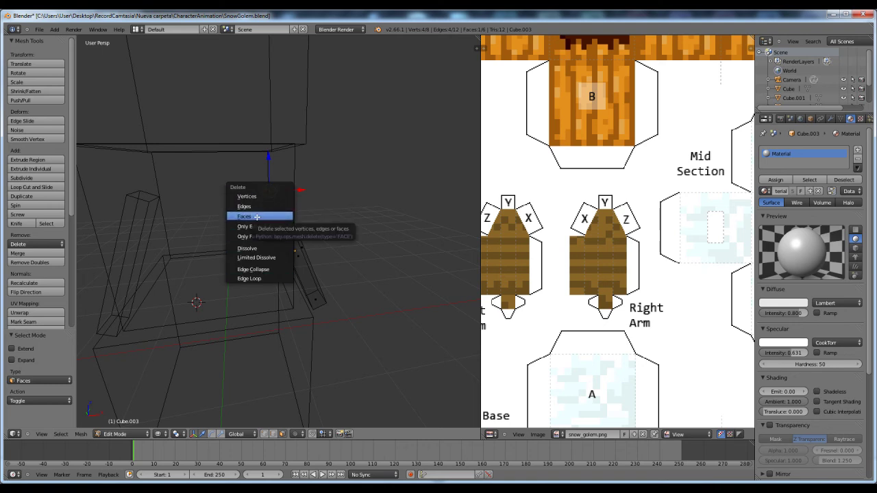
click(267, 217)
Return to Object Mode and select the other arm piece, Cube.004
middle_drag(281, 226, 336, 246)
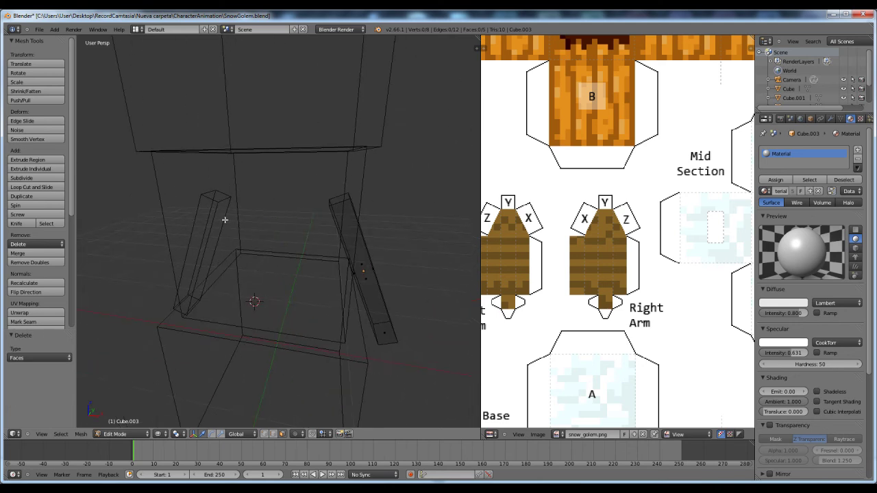
key(Tab)
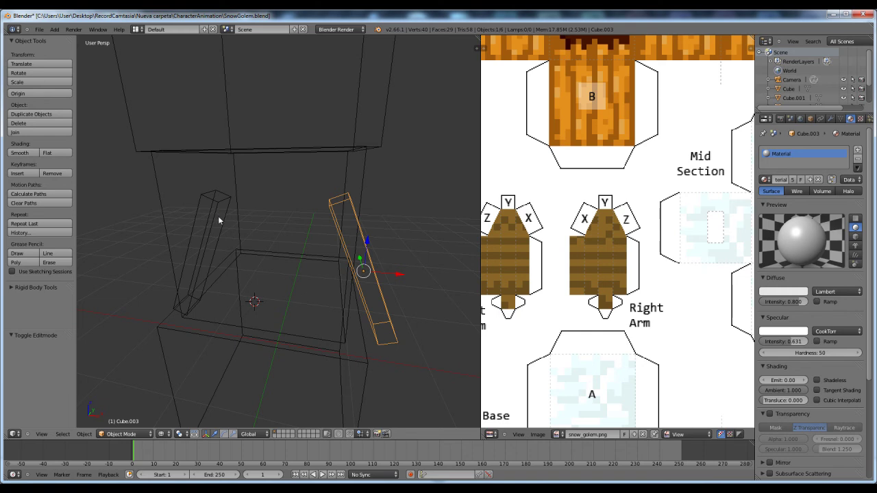
right_click(213, 218)
Delete the top end face of arm Cube.004, undoing an accidental vertex deletion first
key(Tab)
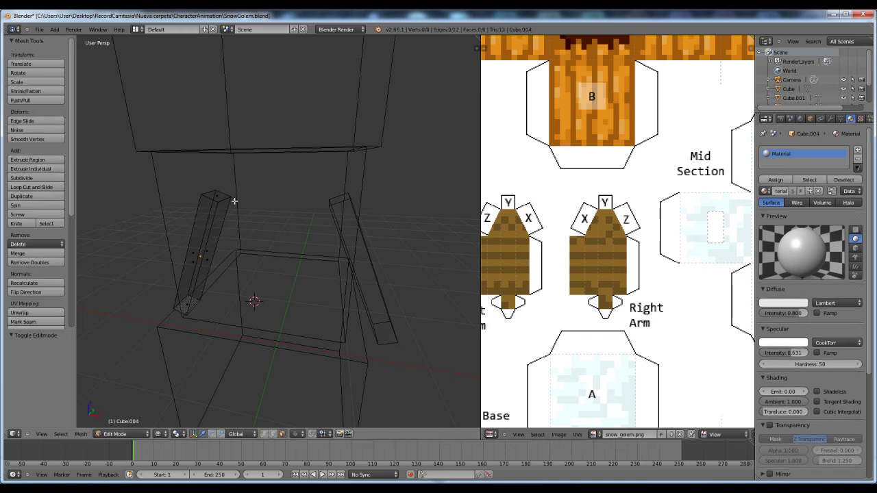
right_click(220, 197)
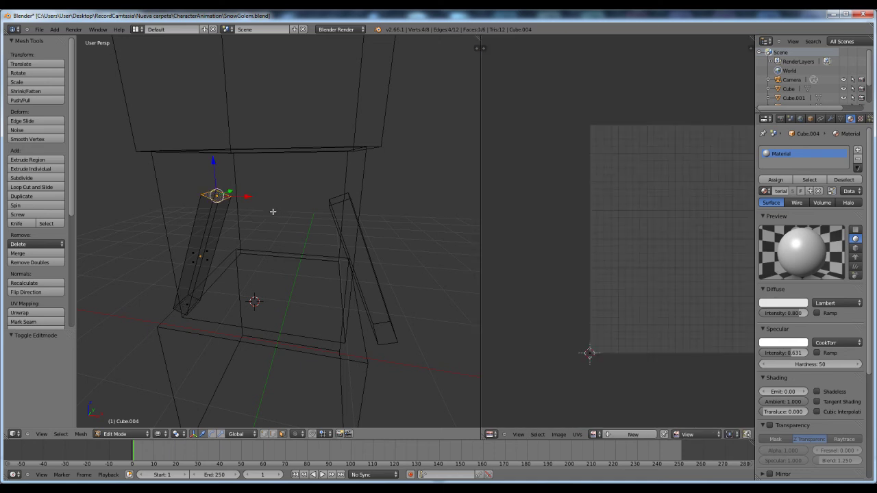
key(x)
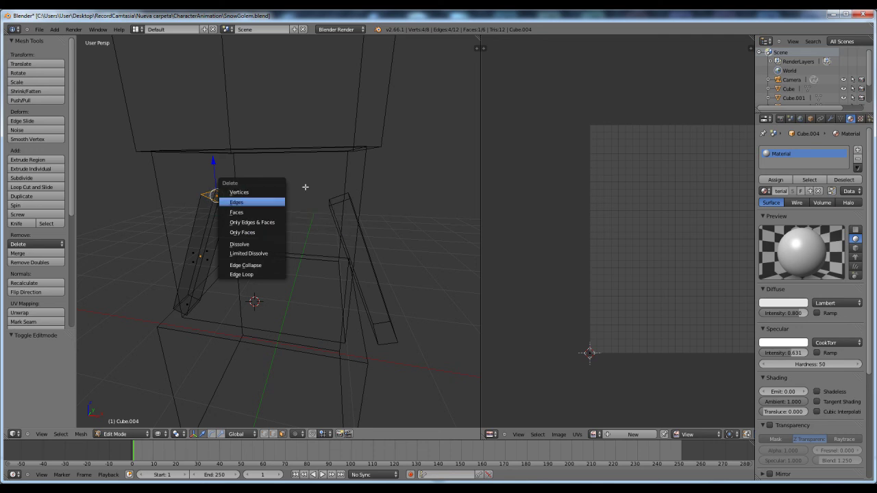
key(Escape)
middle_drag(214, 183, 331, 244)
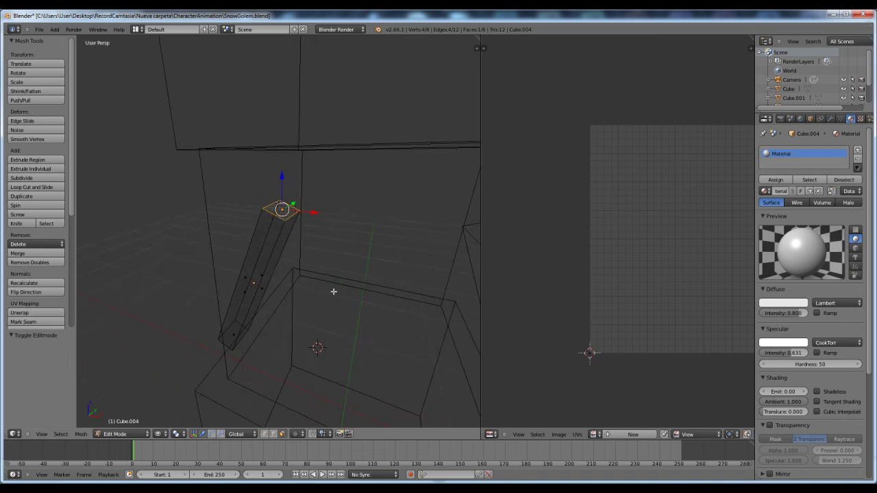
key(x)
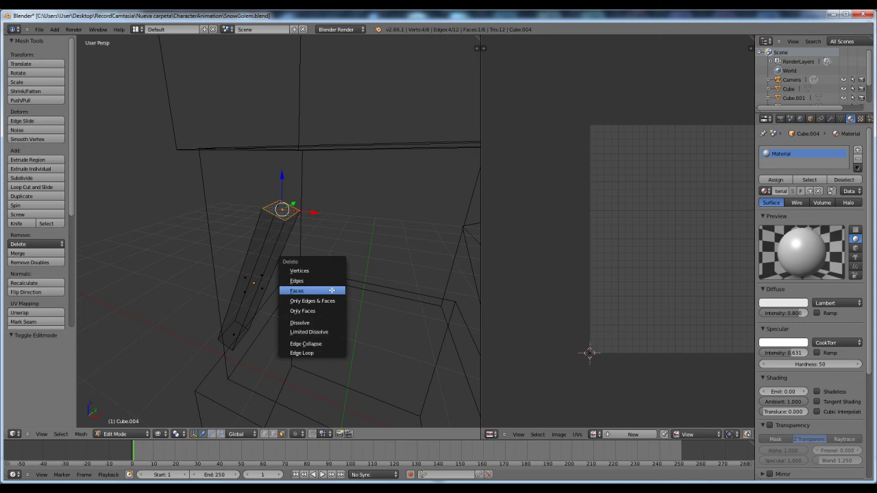
click(313, 272)
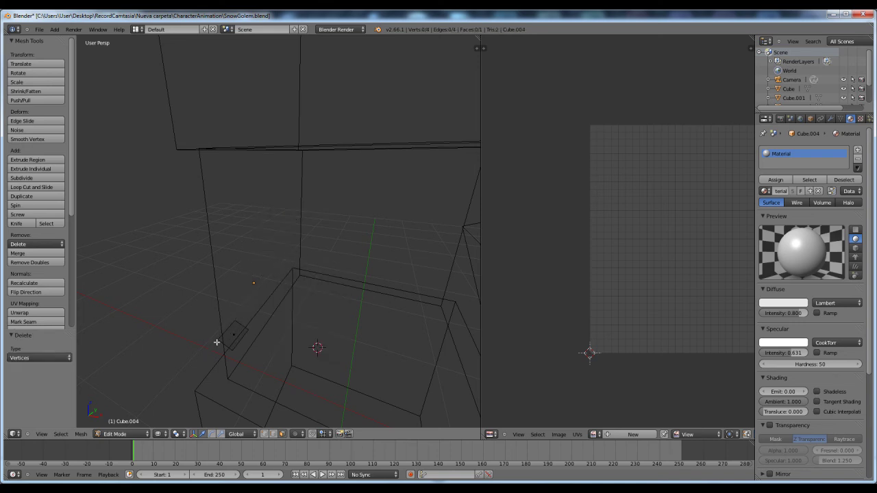
key(a)
ctrl+click(282, 209)
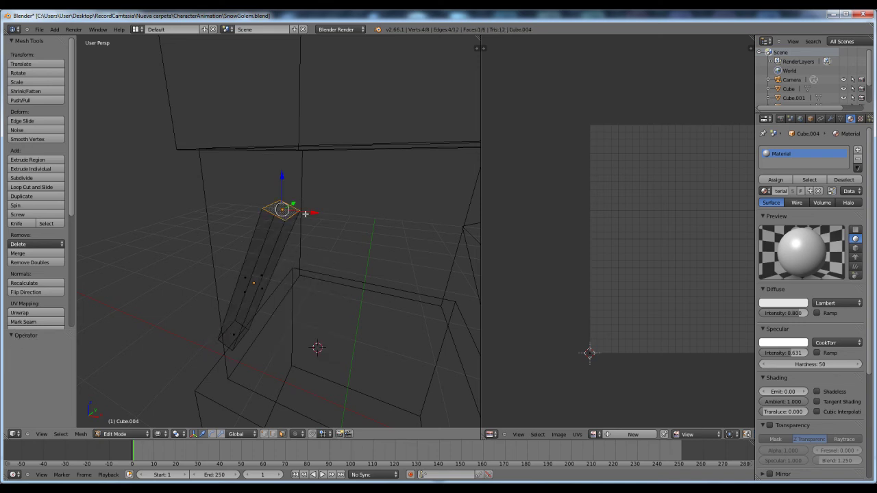
middle_drag(315, 245, 303, 242)
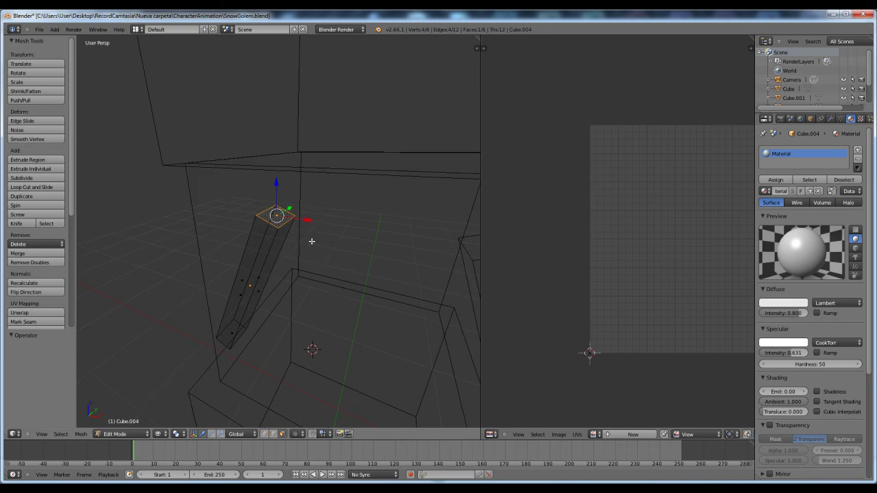
key(x)
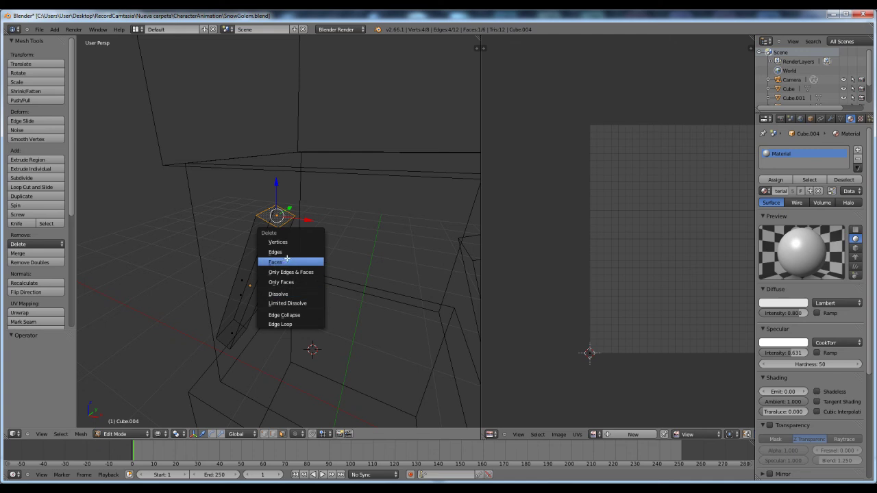
click(284, 261)
scroll(274, 237, down, 5)
middle_drag(372, 284, 327, 277)
scroll(272, 261, up, 3)
Switch the mesh selection mode to edges
key(ctrl+Tab)
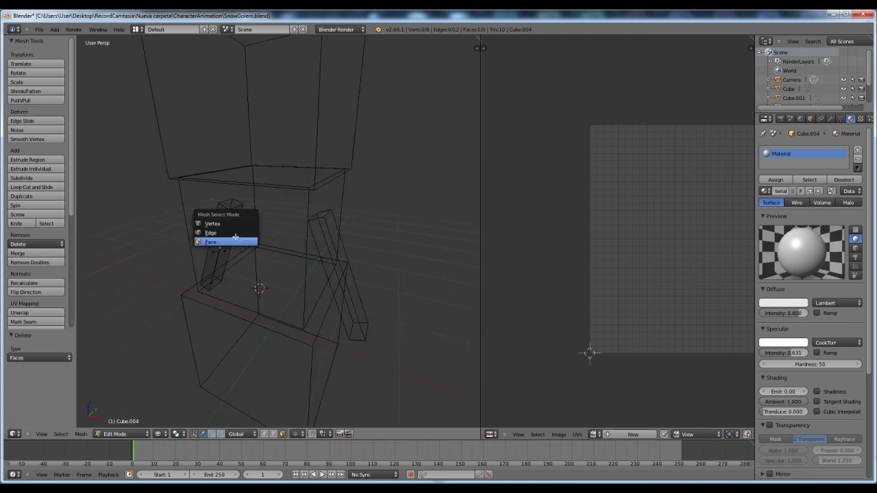
click(240, 232)
middle_drag(236, 235, 288, 241)
scroll(297, 239, up, 2)
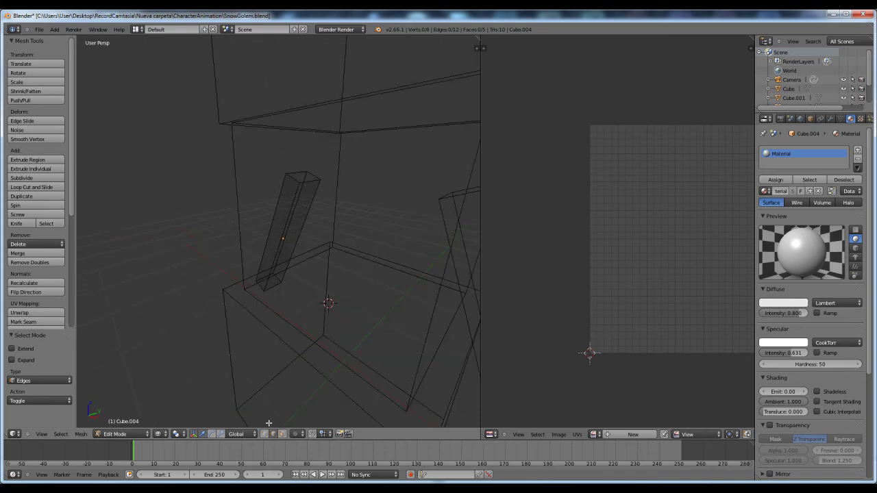
Mark a long side edge and two end edges of the arm as seams
right_click(309, 211)
scroll(283, 298, up, 2)
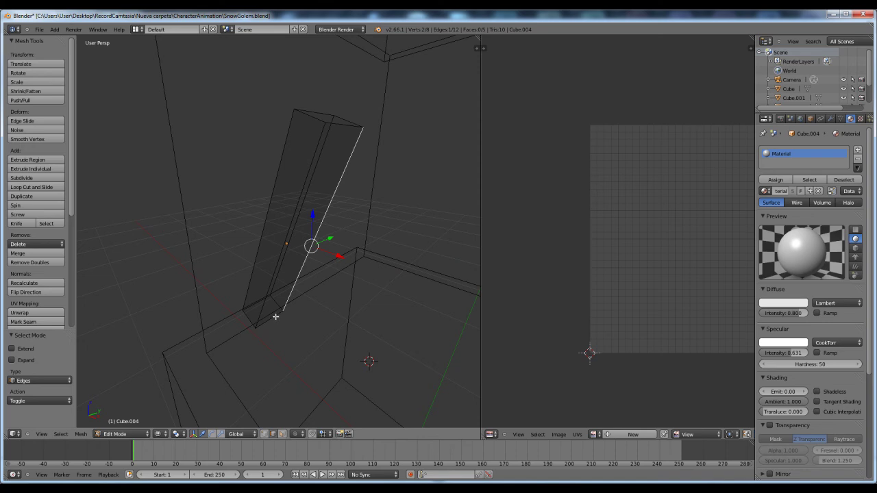
shift+right_click(272, 306)
shift+right_click(248, 318)
key(ctrl+e)
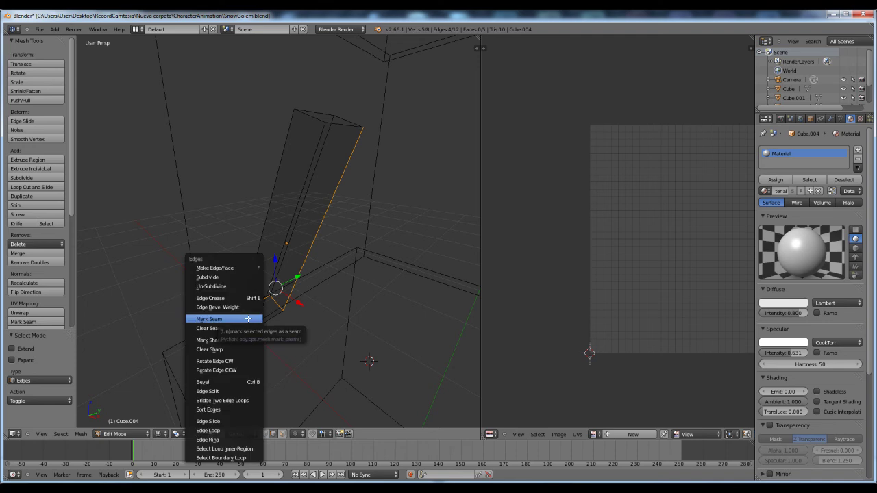
click(230, 320)
Select the whole arm mesh and unwrap it into a UV layout
key(a)
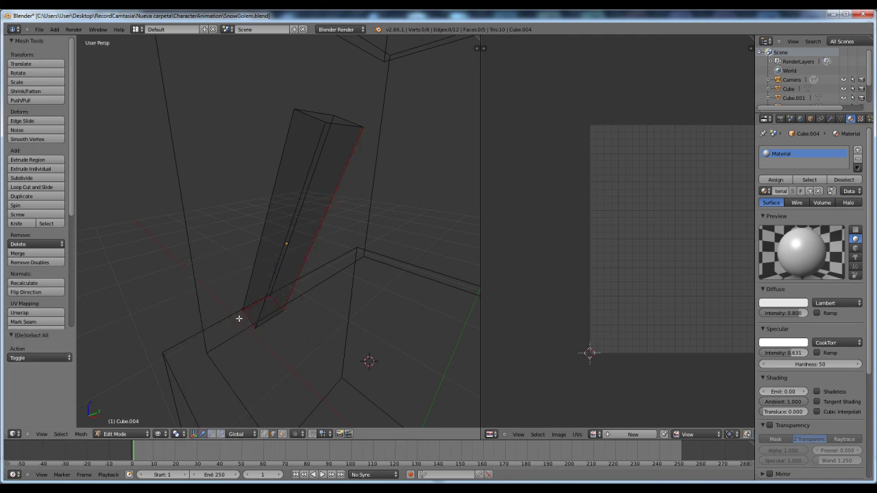
key(a)
key(u)
click(239, 317)
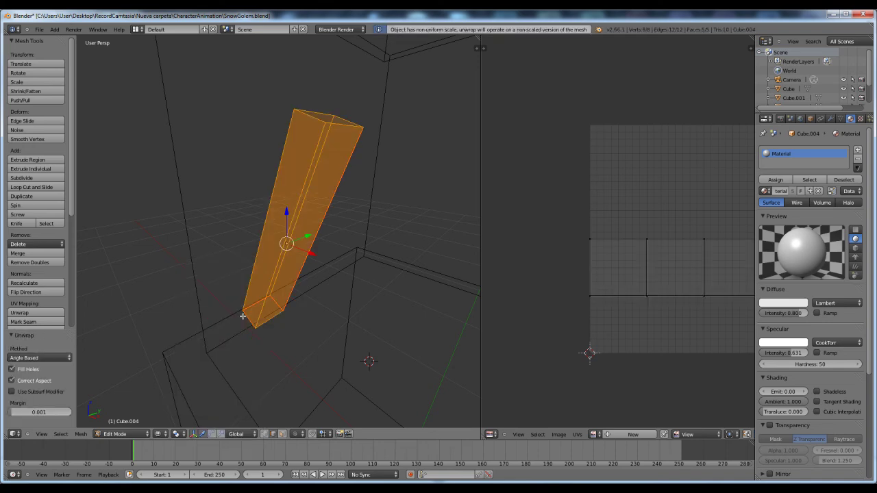
scroll(616, 278, down, 4)
middle_drag(694, 281, 636, 275)
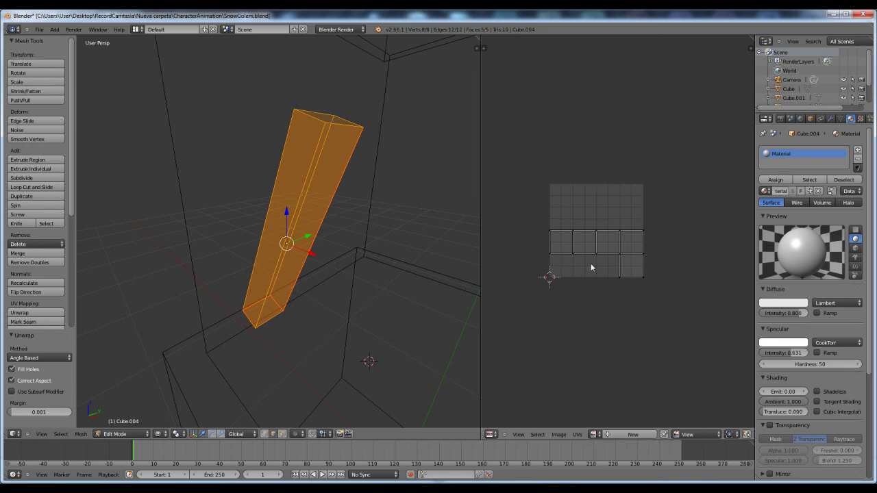
Select all the arm's UV faces and set viewport shading to Texture
key(a)
key(a)
scroll(372, 292, down, 5)
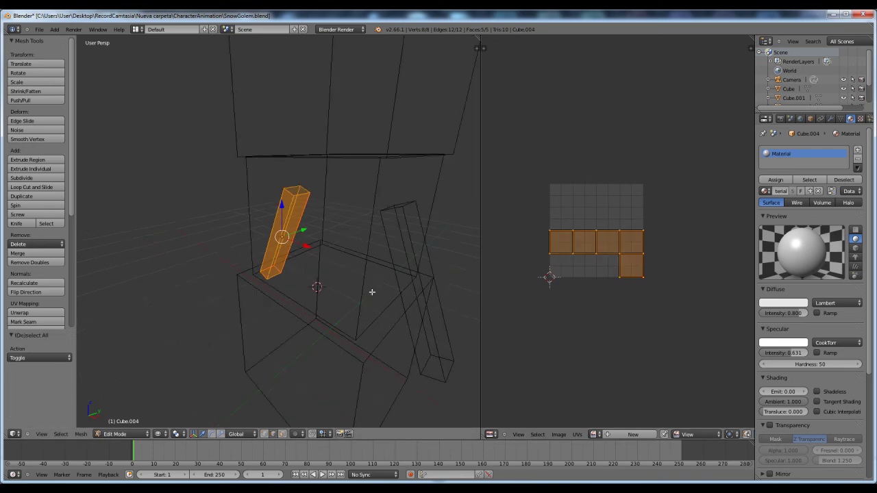
scroll(371, 292, down, 3)
scroll(298, 309, down, 4)
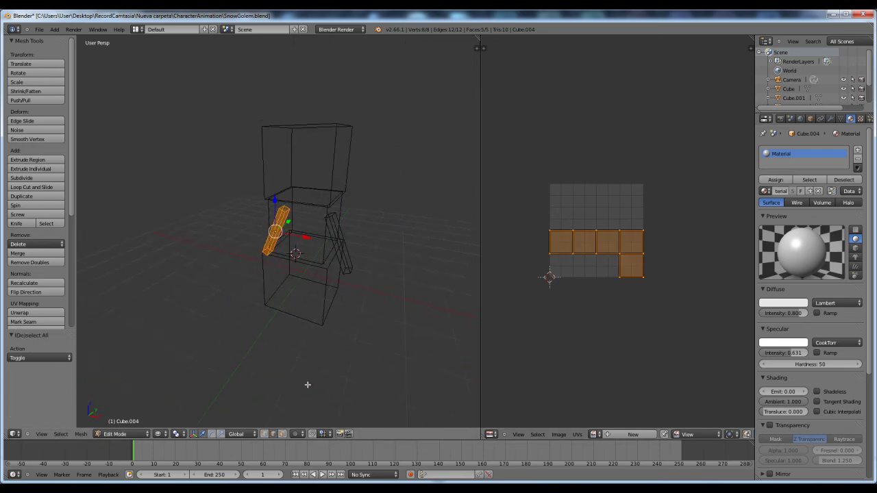
click(162, 434)
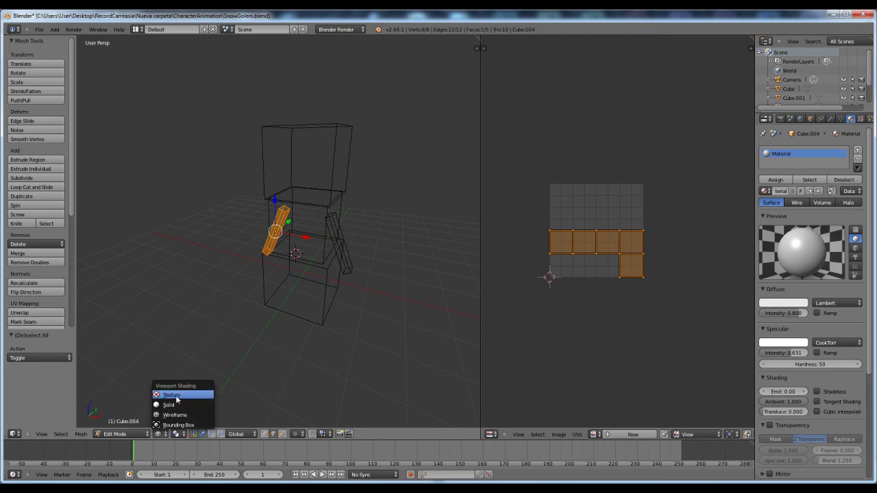
click(176, 396)
scroll(339, 300, up, 6)
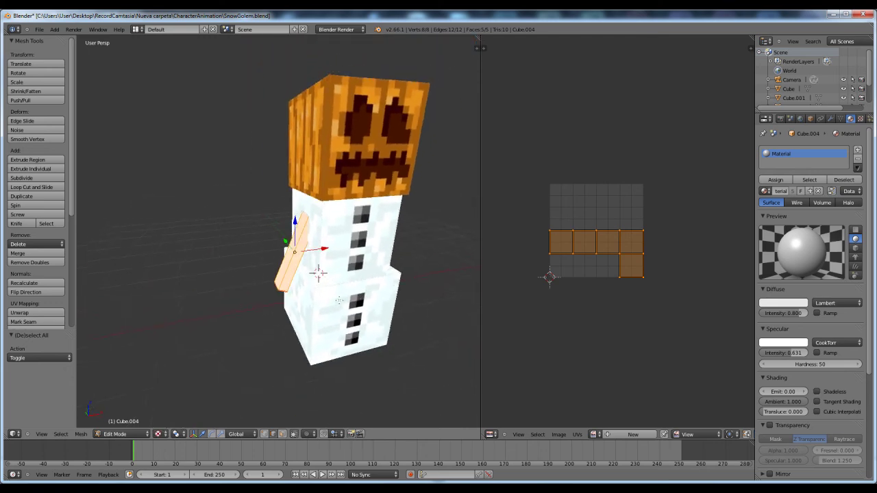
scroll(339, 300, up, 5)
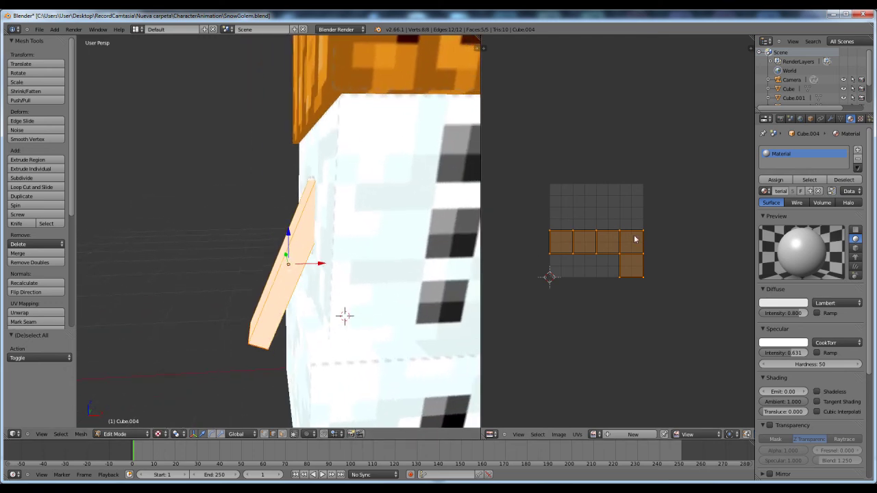
Load snow_golem.png behind the arm's UVs and frame the arm in the 3D view
click(595, 434)
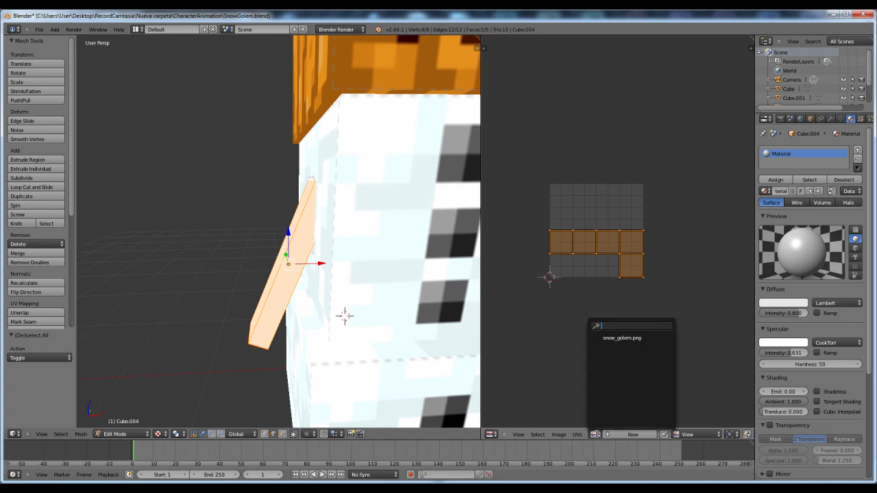
click(621, 337)
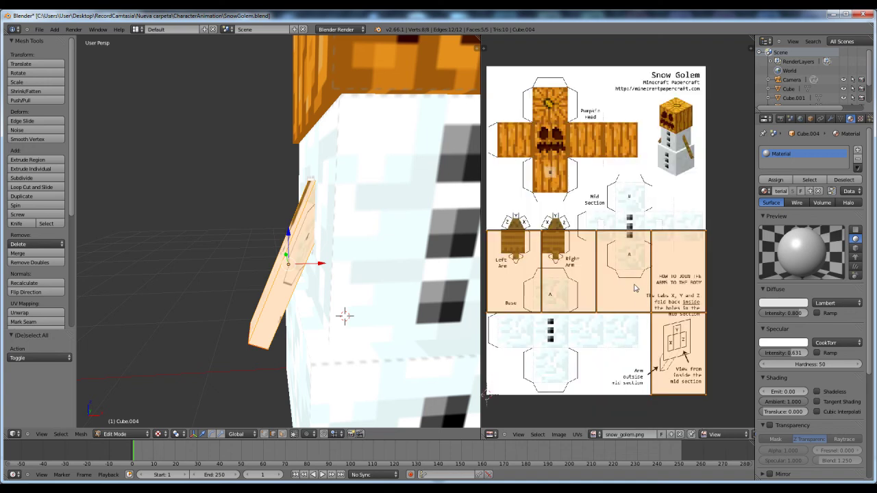
key(KP_Decimal)
scroll(426, 419, down, 3)
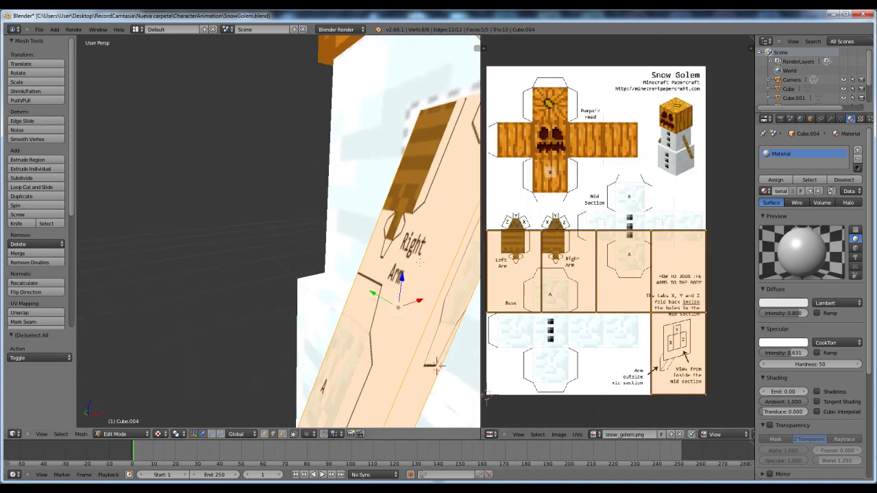
Orbit around the golem to inspect the newly textured arm
middle_drag(426, 419, 286, 272)
middle_drag(332, 257, 342, 260)
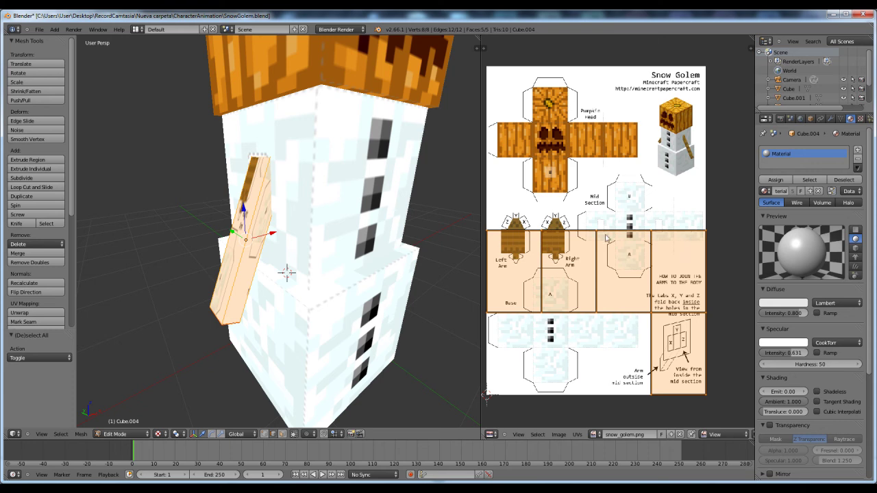
scroll(648, 111, down, 2)
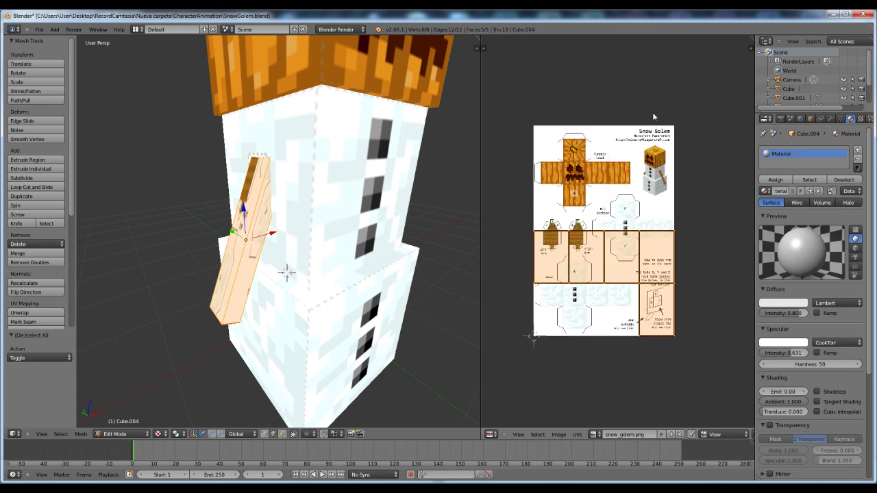
scroll(678, 296, up, 2)
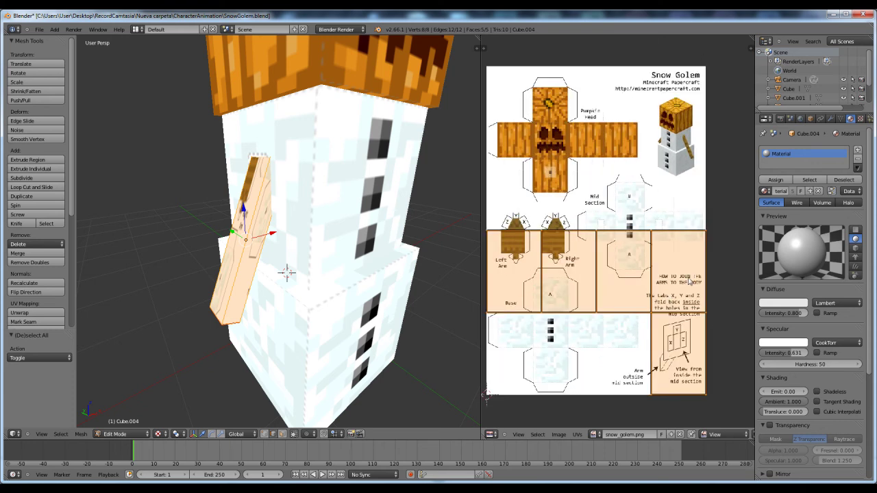
middle_drag(342, 288, 312, 224)
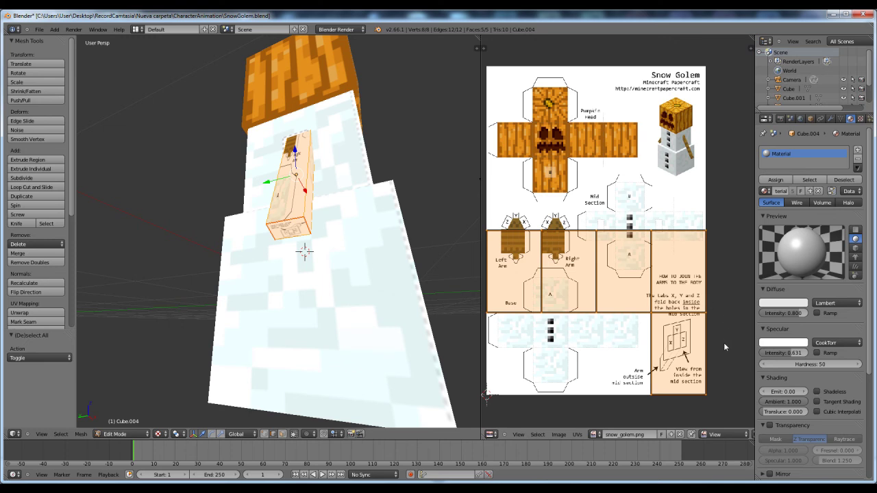
Move and shrink the arm's UV island toward the Right Arm piece of the sheet
key(g)
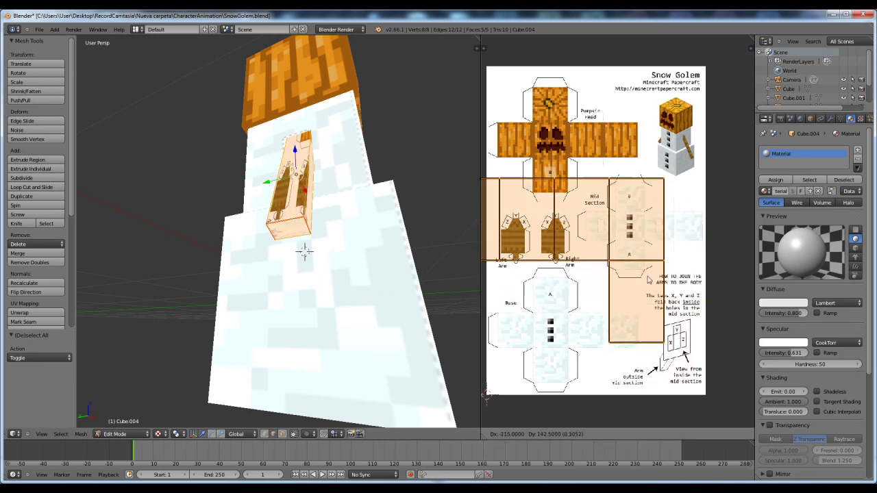
click(607, 291)
scroll(610, 295, up, 3)
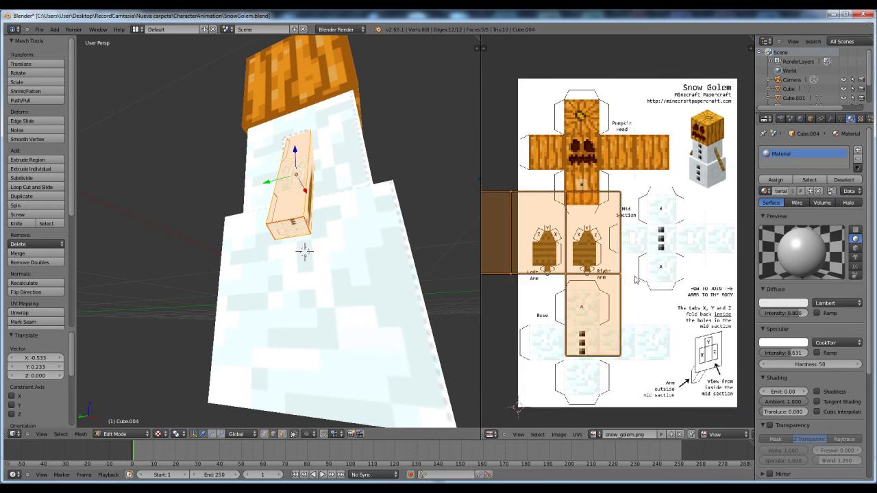
key(s)
click(616, 288)
key(g)
click(664, 263)
scroll(696, 288, up, 2)
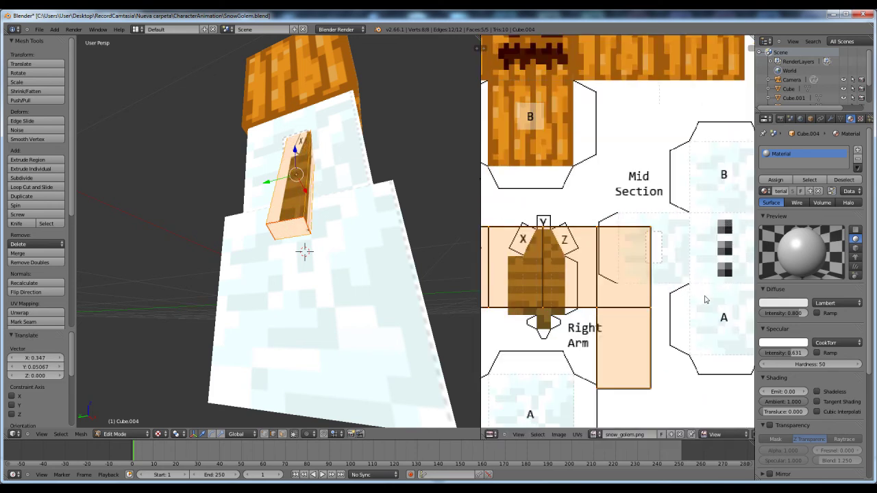
key(s)
click(575, 292)
scroll(637, 284, up, 1)
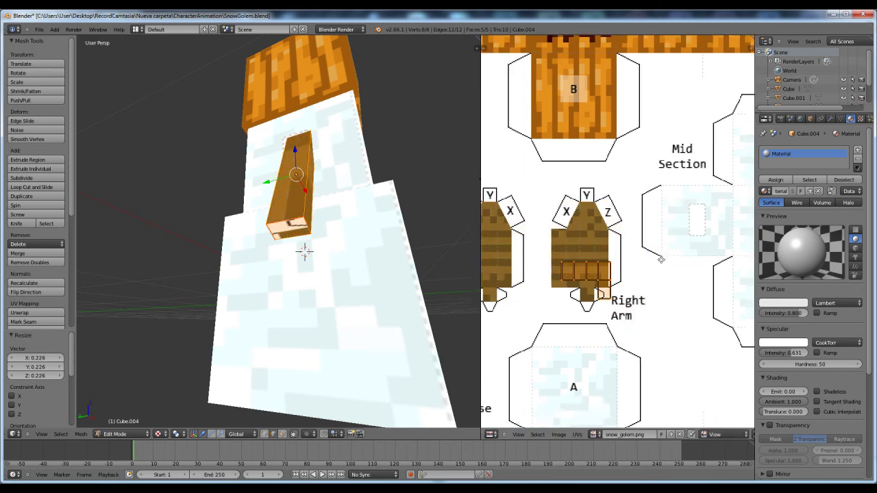
Drop the island onto the Right Arm piece and stretch it vertically to fit
key(g)
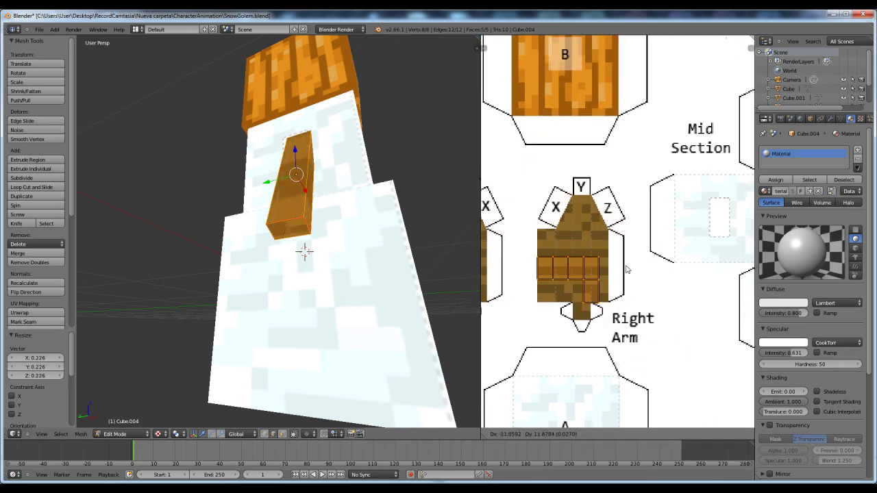
click(594, 255)
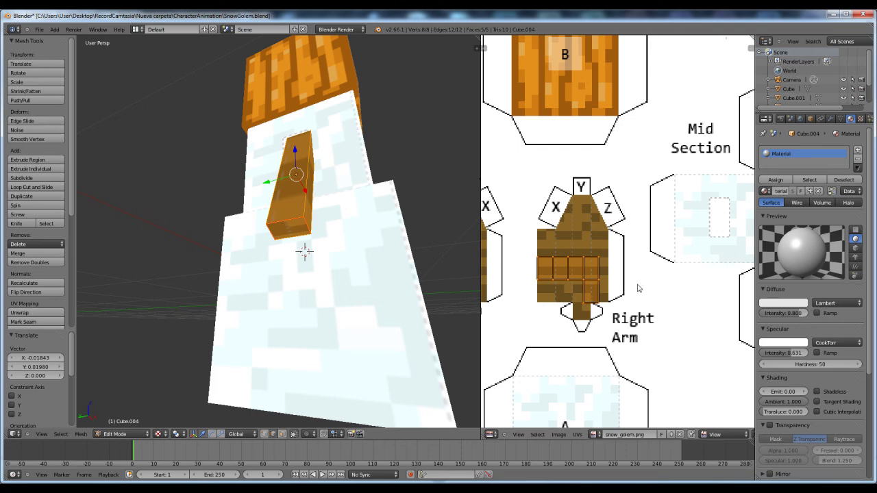
key(s)
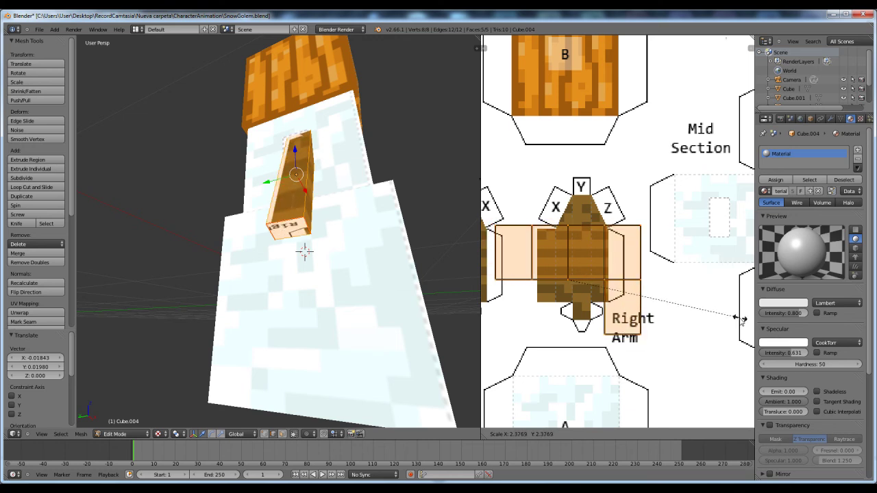
key(Escape)
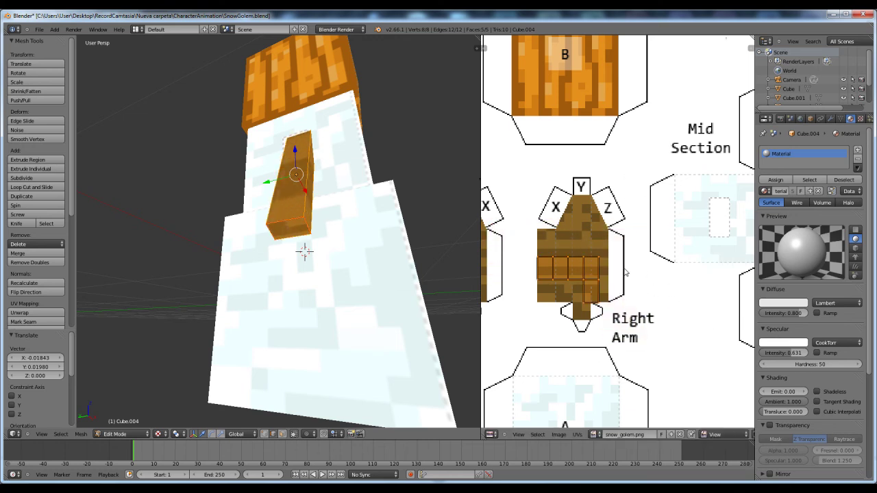
key(s)
key(y)
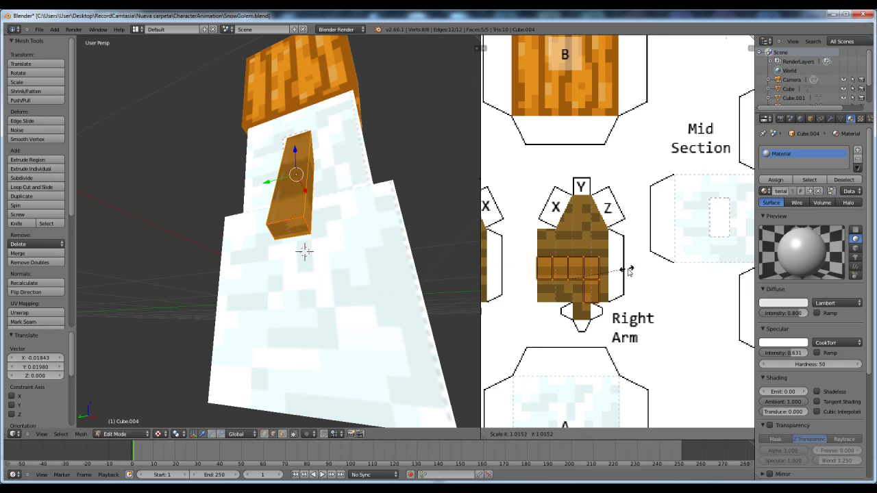
click(670, 134)
scroll(670, 133, down, 6)
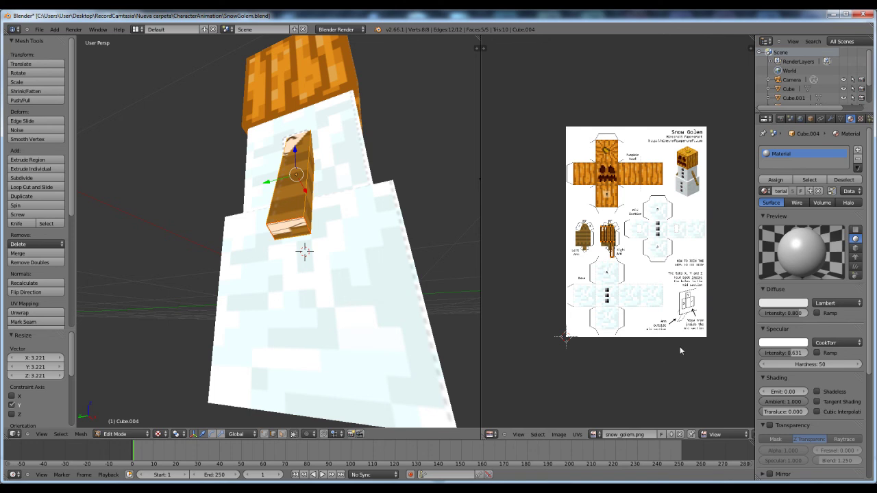
Move the arm's UV island down-right toward the brown Right Arm texture
scroll(662, 348, up, 1)
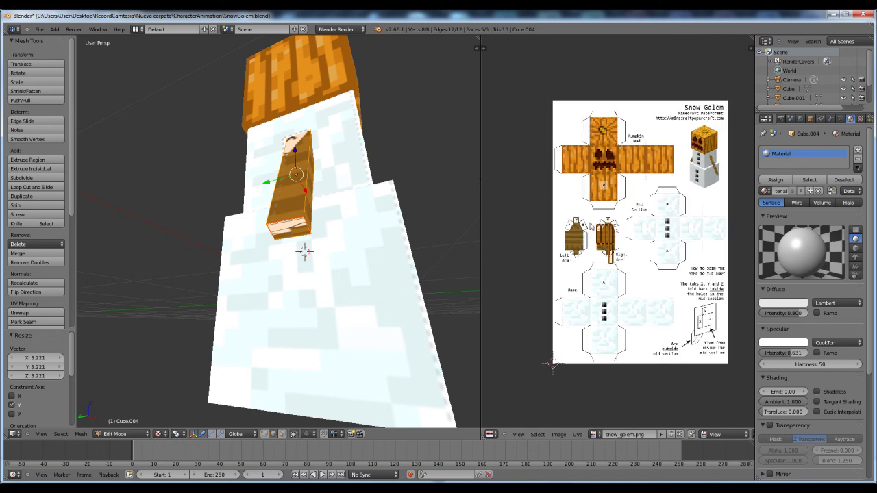
middle_drag(549, 94, 539, 97)
middle_drag(473, 171, 439, 191)
scroll(288, 257, up, 2)
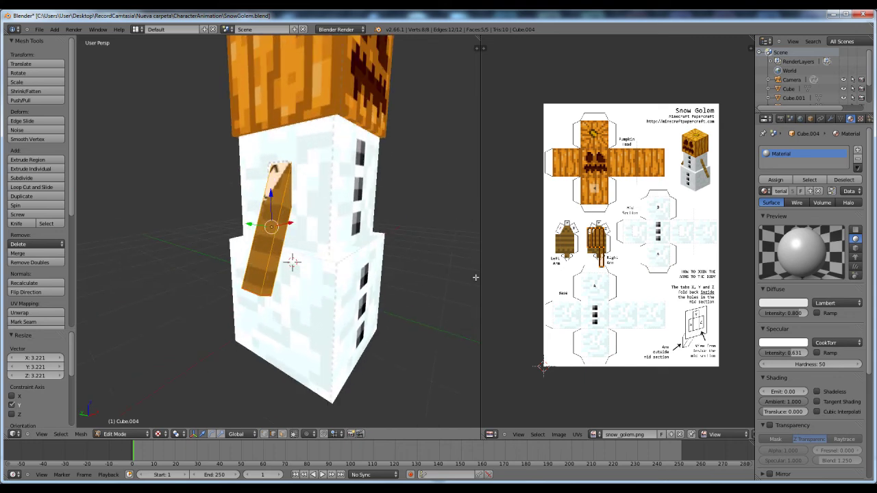
scroll(603, 243, up, 8)
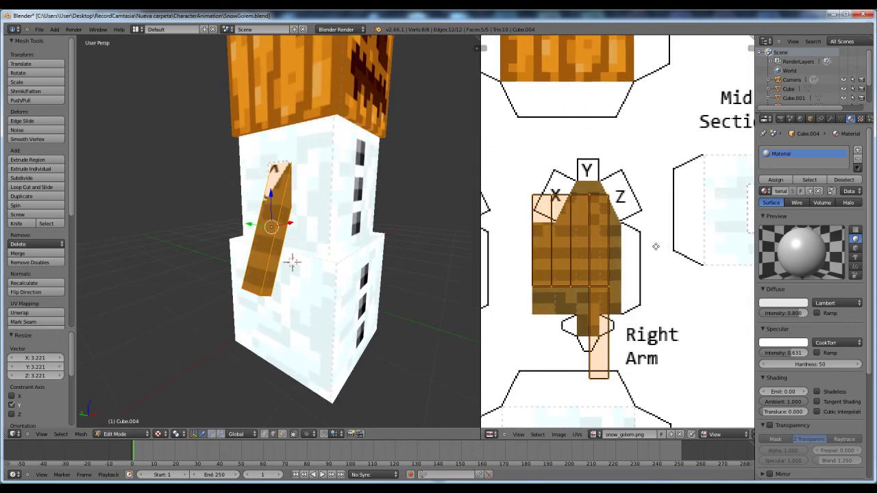
middle_drag(656, 246, 666, 241)
key(g)
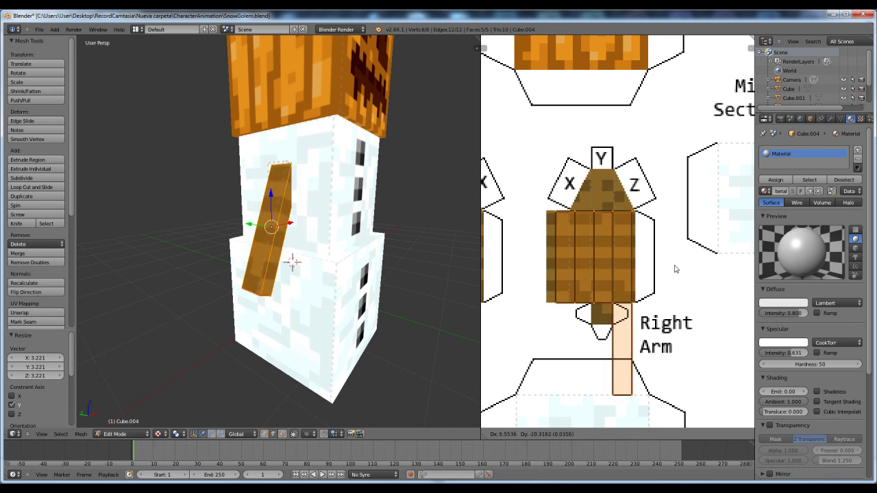
click(671, 267)
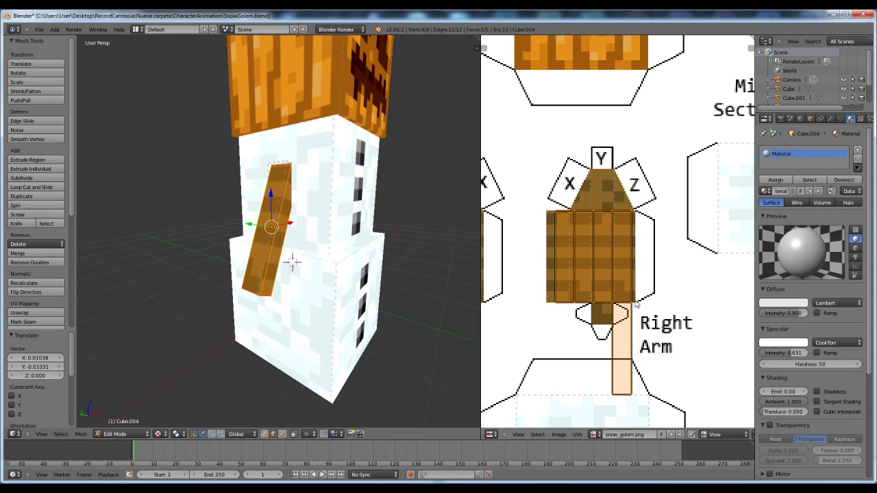
scroll(660, 272, up, 1)
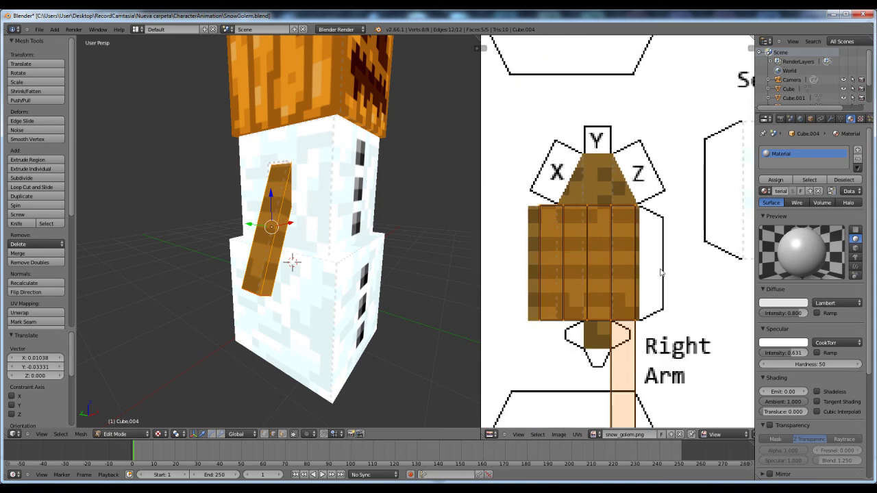
Resize the island, then widen it along X
key(s)
click(696, 200)
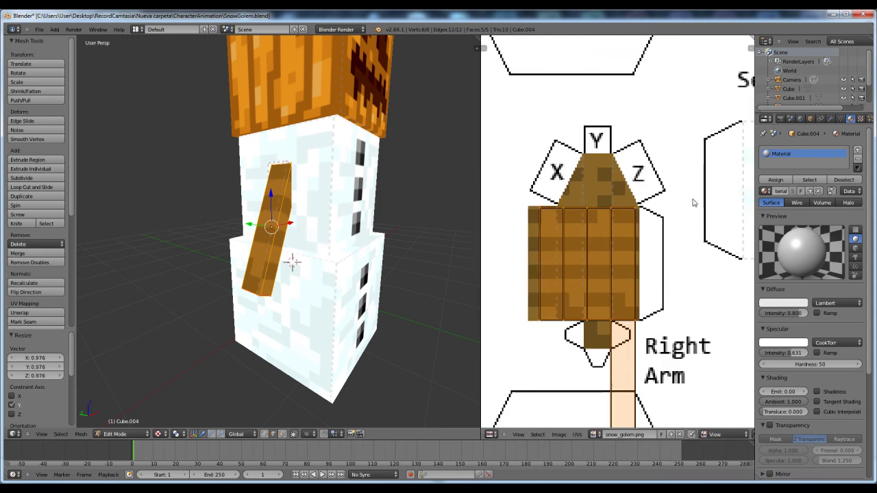
key(s)
key(x)
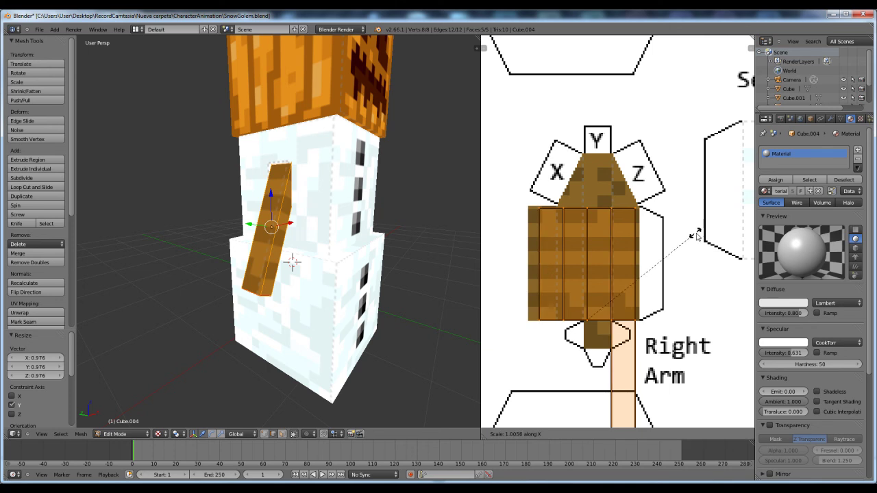
click(714, 238)
Shift the island along X and widen it to 1.018 to match the Right Arm cutout
key(g)
key(x)
click(711, 238)
key(g)
click(711, 239)
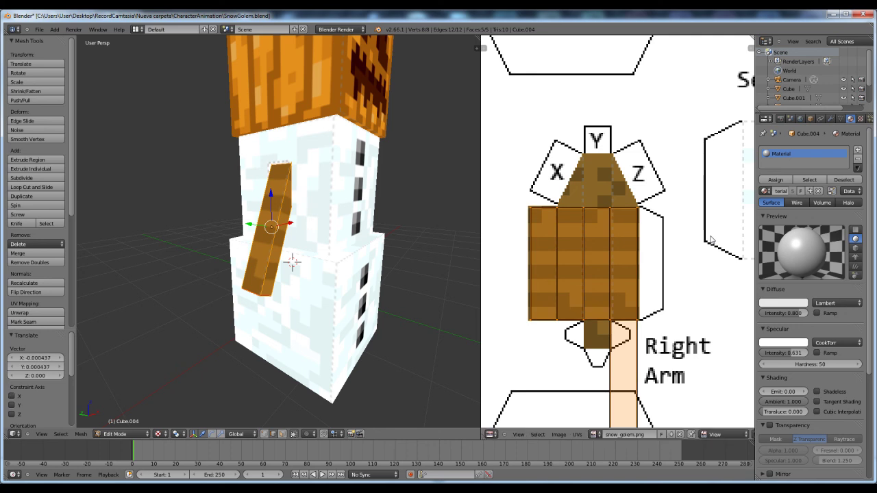
key(s)
key(x)
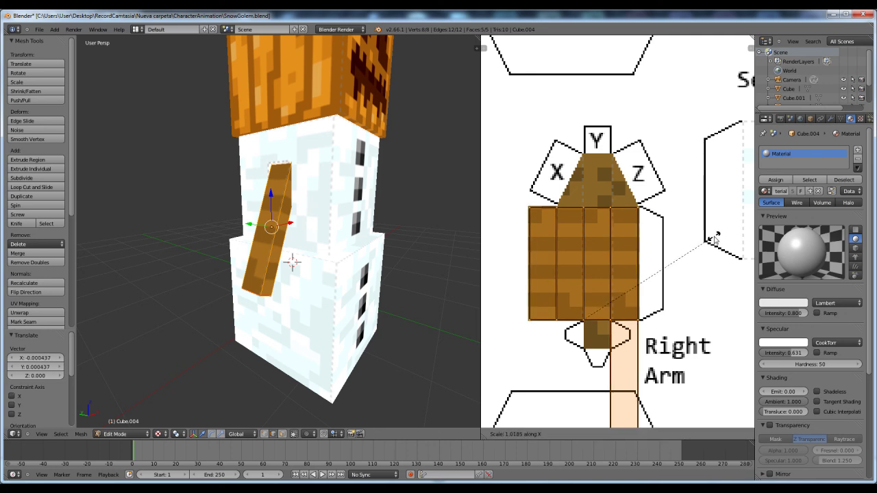
click(715, 239)
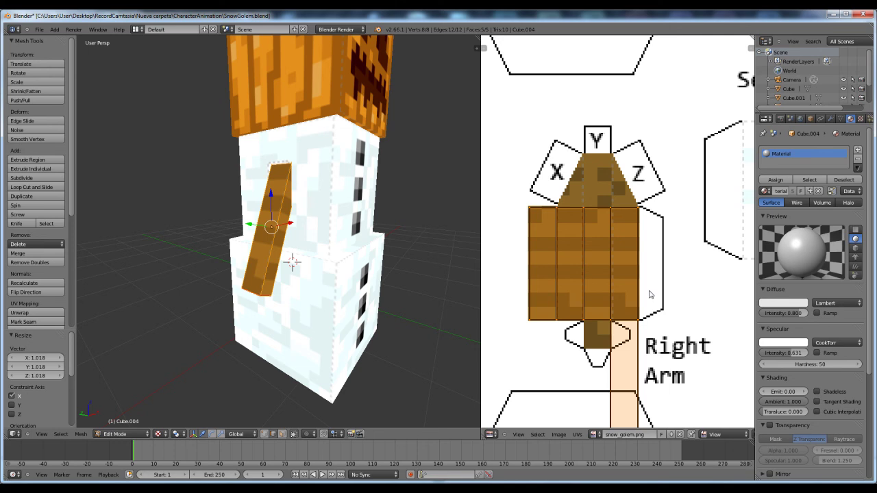
middle_drag(664, 304, 659, 256)
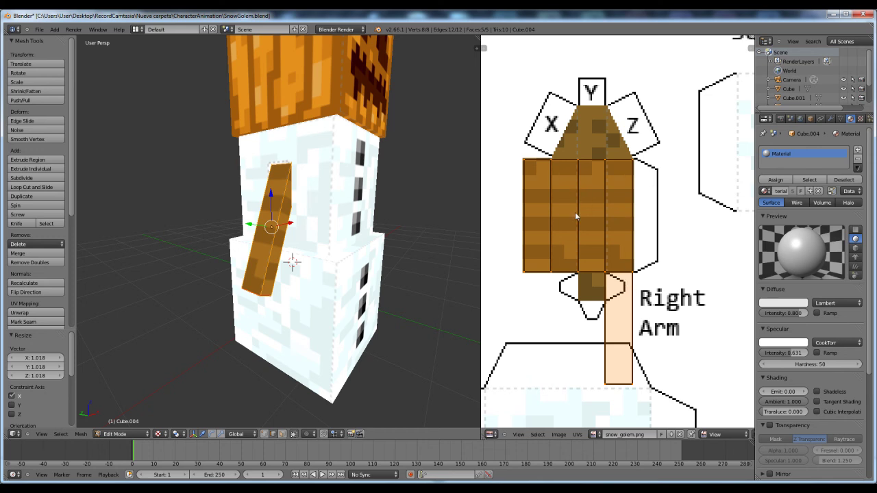
Zoom and orbit under the arm and select one of its bottom edges
scroll(257, 280, up, 6)
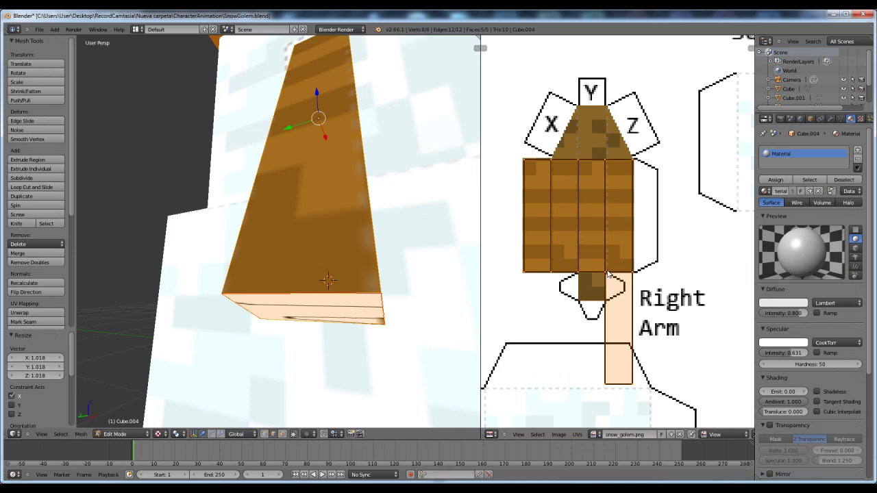
scroll(330, 268, down, 5)
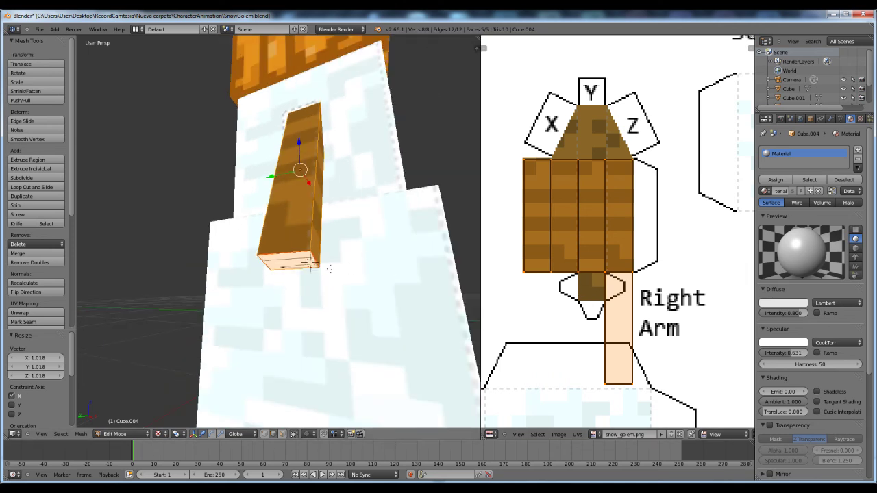
middle_drag(331, 269, 309, 267)
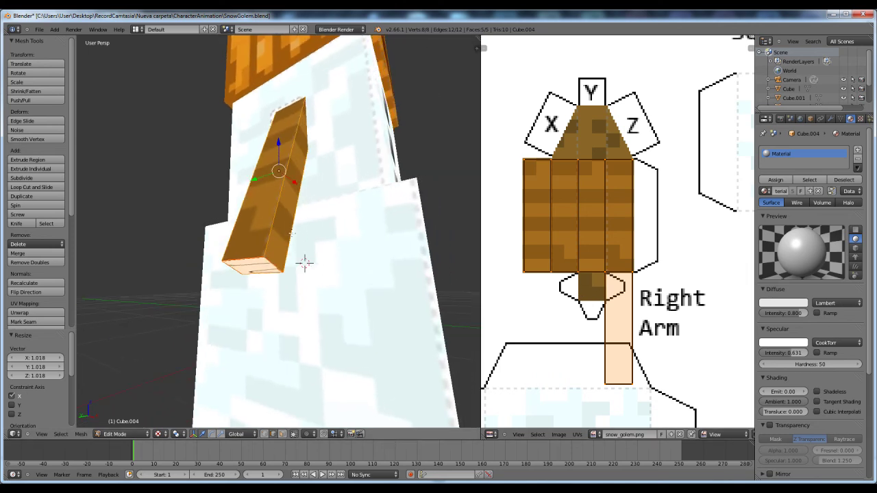
middle_drag(305, 263, 305, 263)
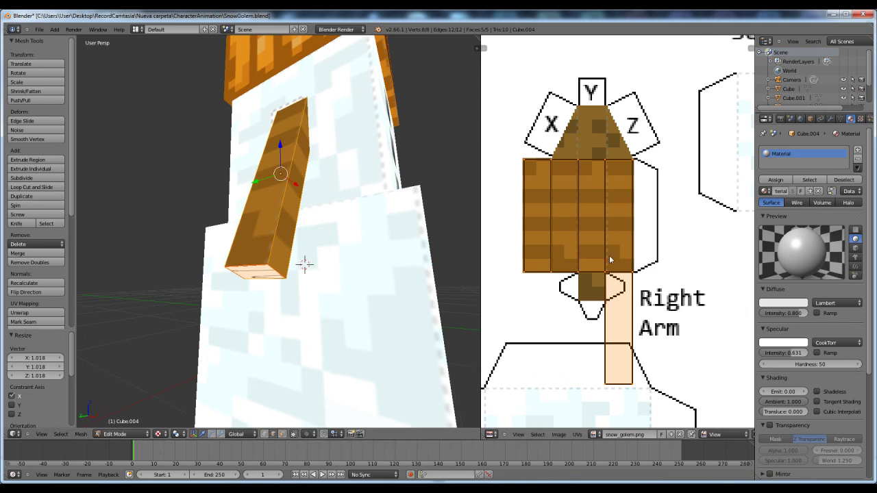
scroll(305, 264, up, 2)
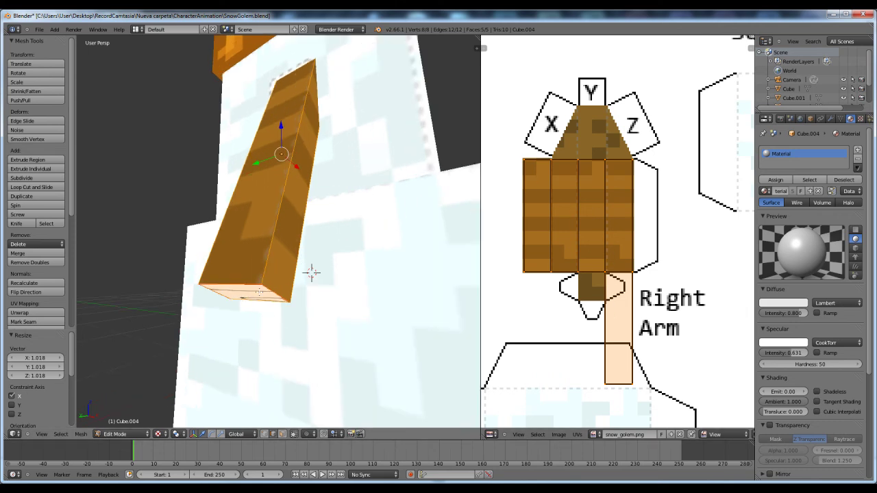
right_click(311, 272)
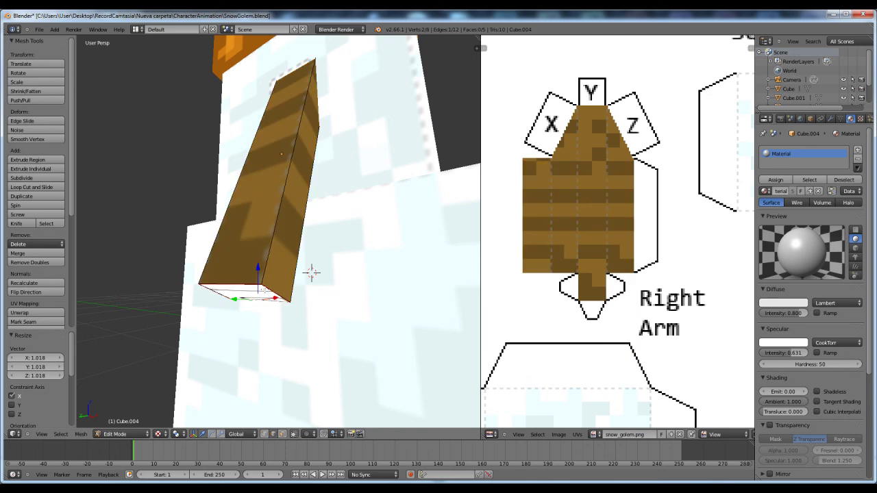
Switch to Face select mode and select the arm's bottom face
right_click(311, 272)
right_click(311, 272)
right_click(311, 273)
right_click(311, 273)
right_click(311, 273)
key(ctrl+Tab)
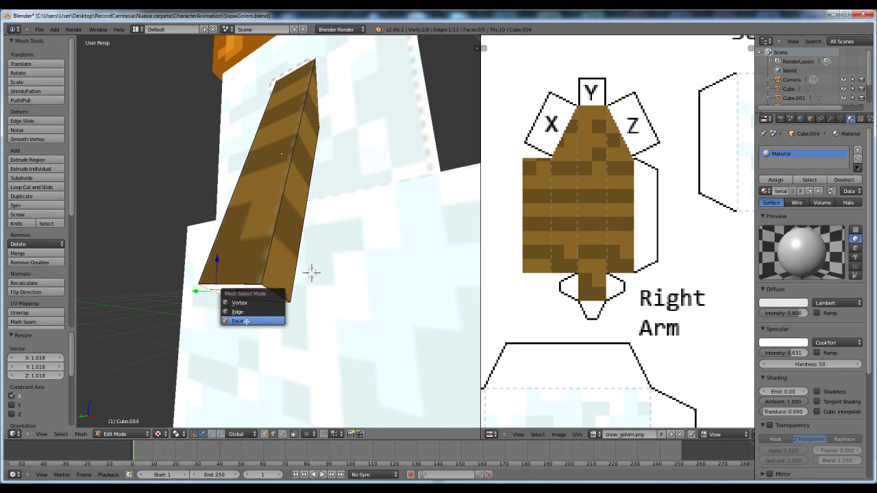
click(246, 321)
right_click(243, 291)
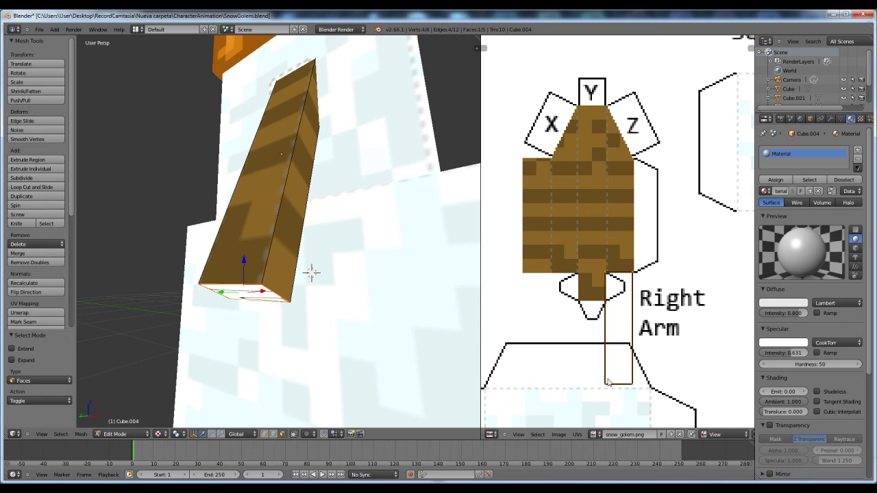
Shorten the bottom face's UV rectangle vertically and slide it along X onto the square tab
right_click(632, 386)
key(g)
key(y)
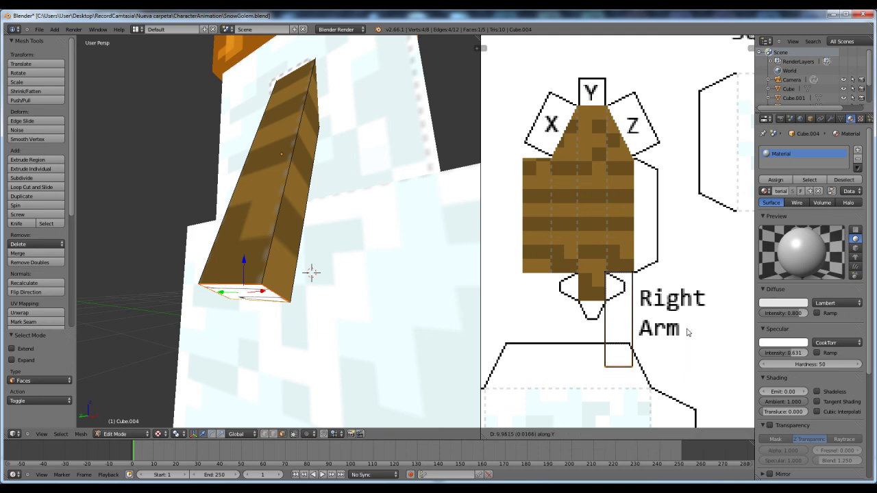
click(699, 277)
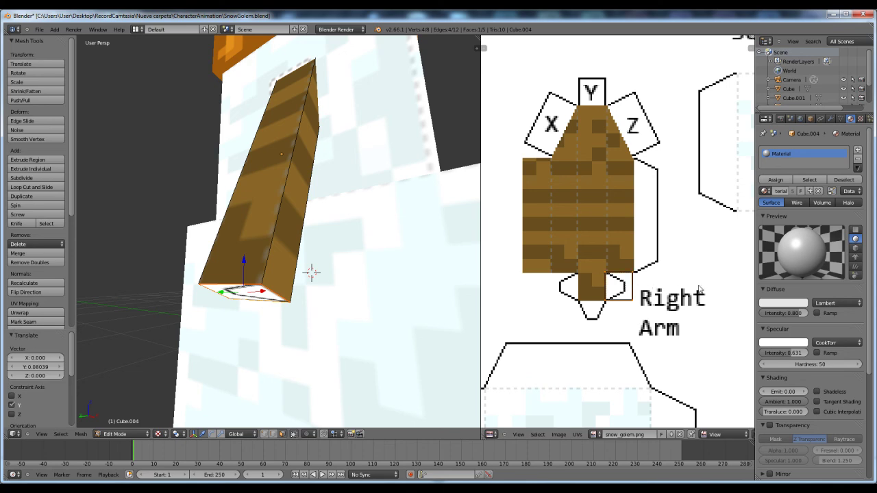
key(g)
key(x)
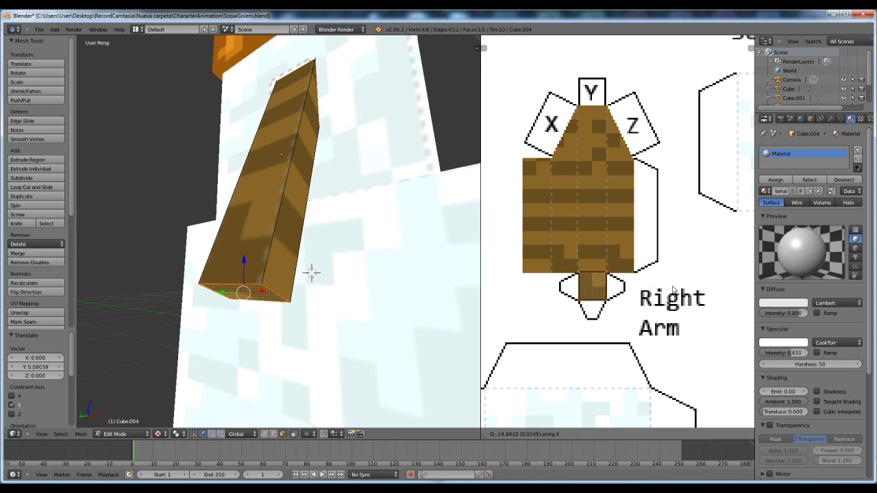
click(672, 289)
Nudge the bottom-face UV slightly down to sit squarely on the tab
scroll(661, 291, up, 2)
scroll(658, 291, up, 2)
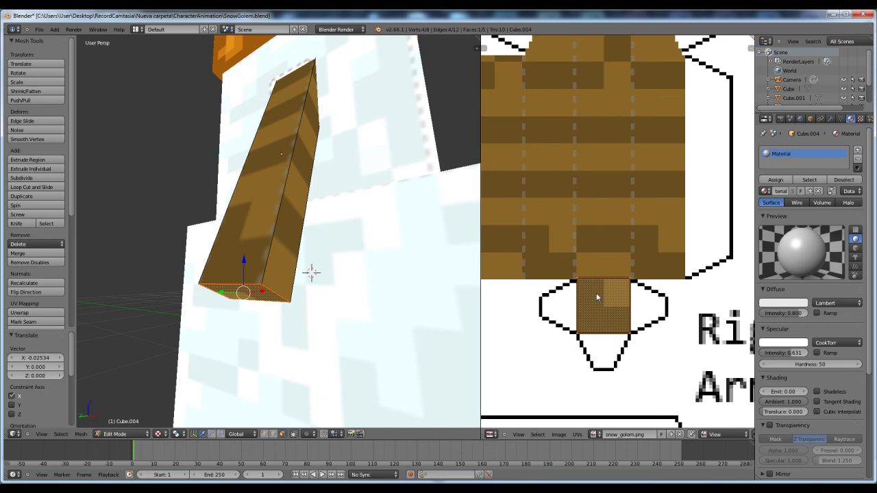
middle_drag(384, 308, 363, 291)
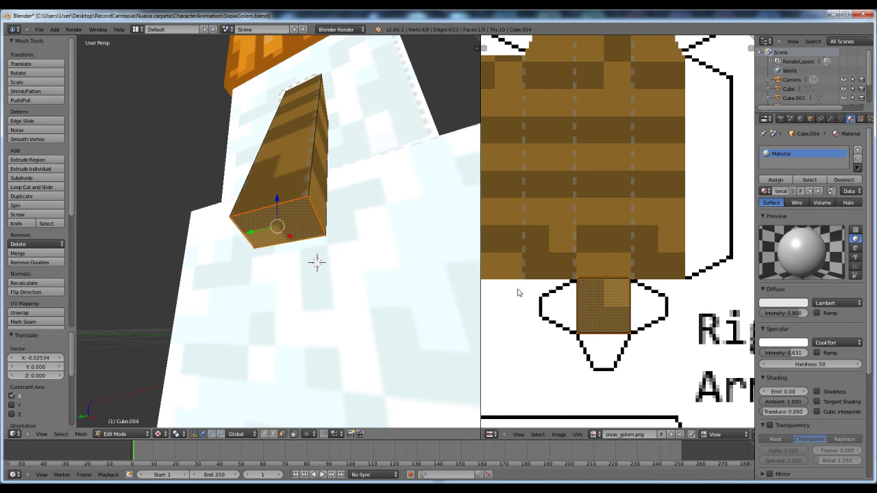
scroll(612, 315, up, 1)
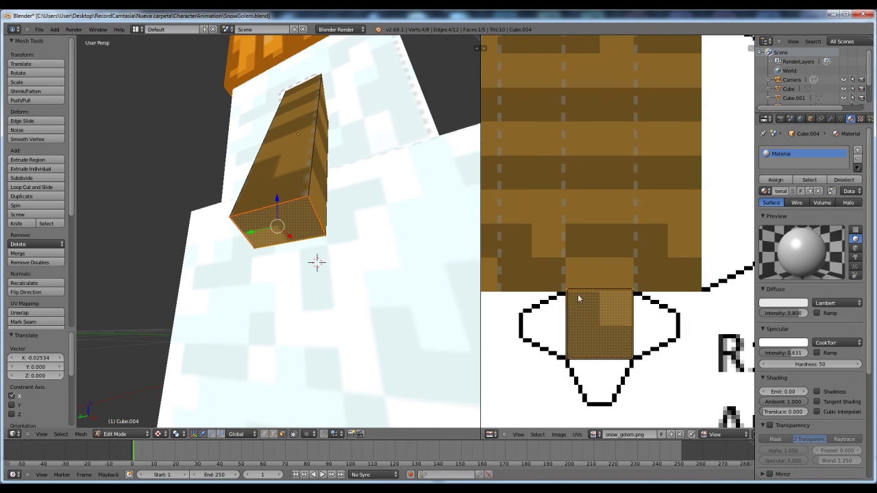
key(g)
key(y)
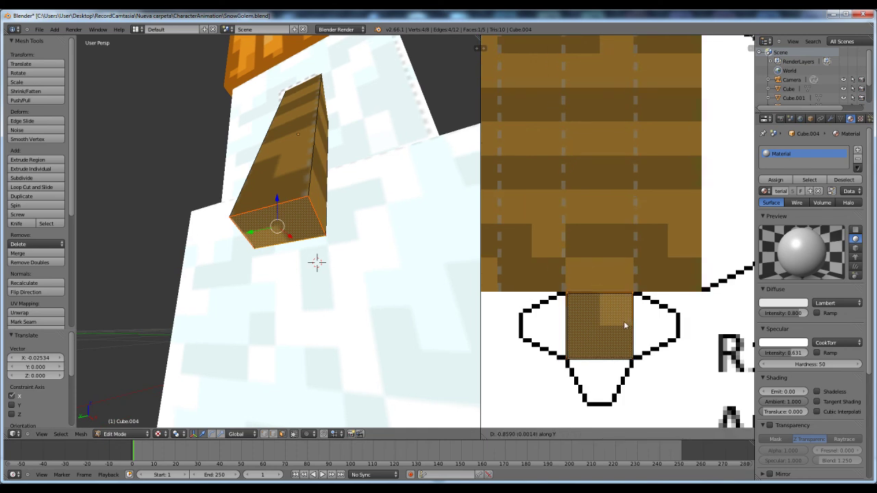
click(626, 325)
middle_drag(373, 274, 343, 315)
Return to Object Mode and select the untextured left arm, Cube.003
key(Tab)
scroll(318, 250, up, 2)
scroll(308, 212, down, 2)
middle_drag(308, 213, 358, 250)
right_click(329, 265)
Frame the Left Arm texture and the arm's side, then enter Edit Mode on it
scroll(617, 281, down, 5)
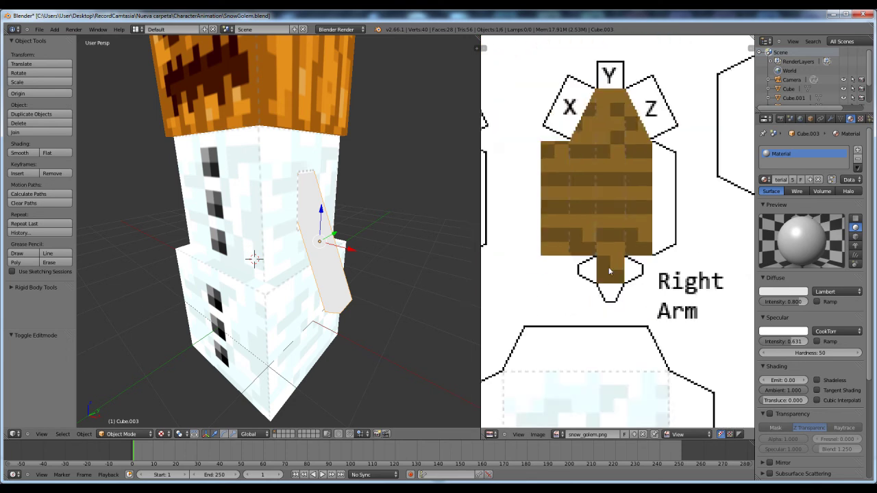
middle_drag(624, 288, 638, 291)
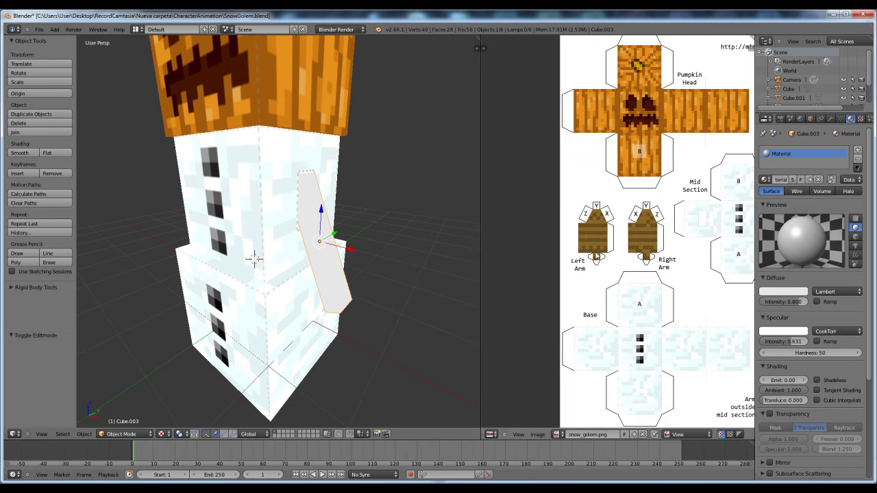
scroll(606, 271, up, 1)
middle_drag(377, 265, 290, 240)
scroll(583, 261, up, 6)
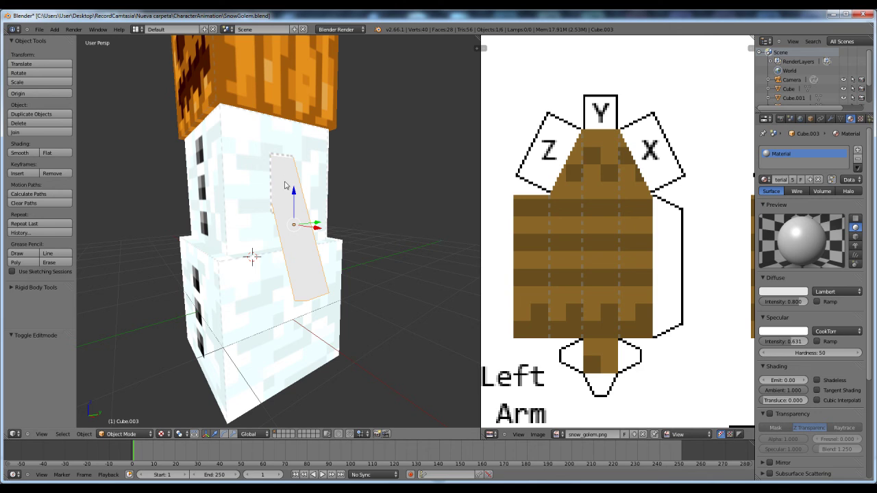
middle_drag(306, 233, 208, 209)
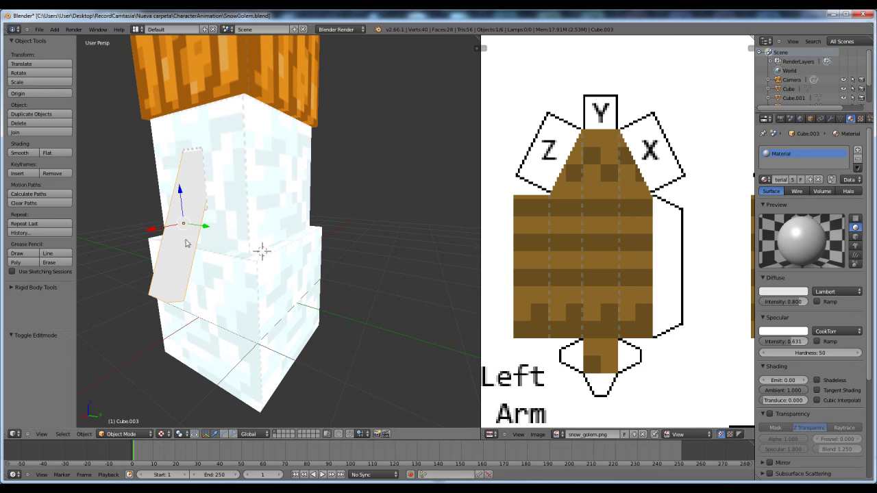
key(Tab)
key(ctrl+Tab)
Select a side edge, the vertical edge and two bottom edges of Cube.003 and mark them as seams
right_click(200, 224)
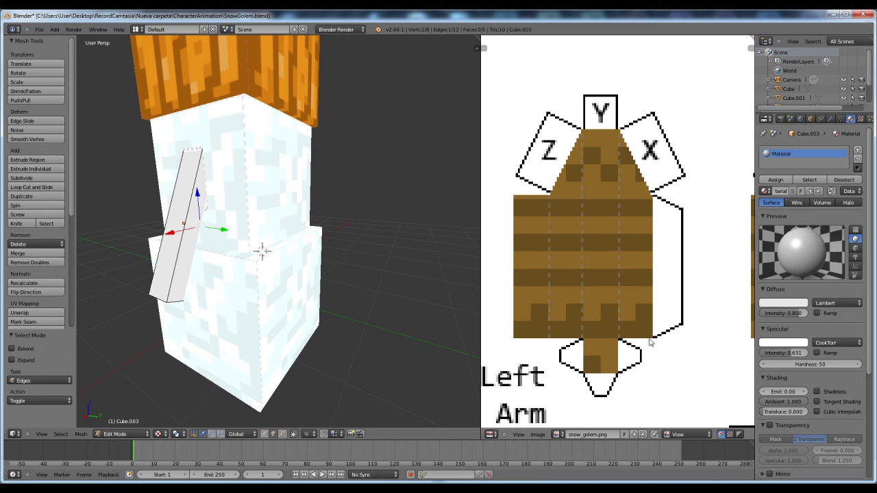
middle_drag(221, 269, 368, 280)
shift+right_click(374, 269)
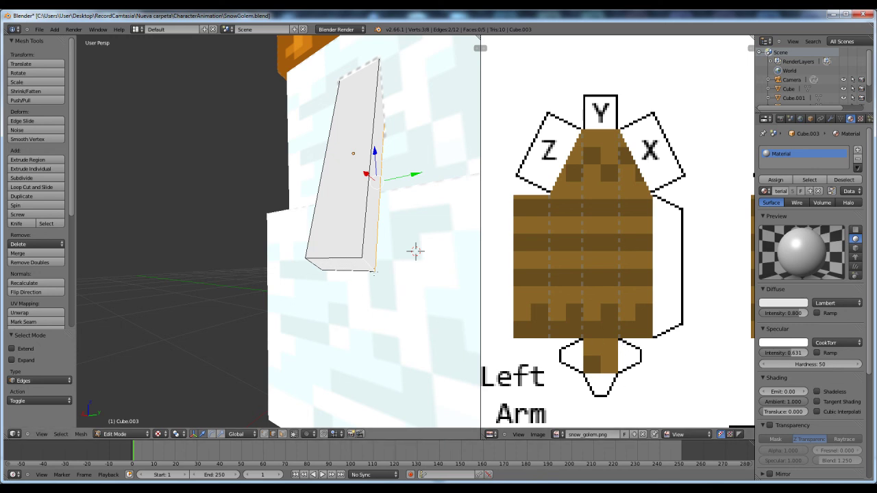
shift+right_click(347, 271)
shift+right_click(350, 289)
middle_drag(415, 250, 385, 264)
key(ctrl+e)
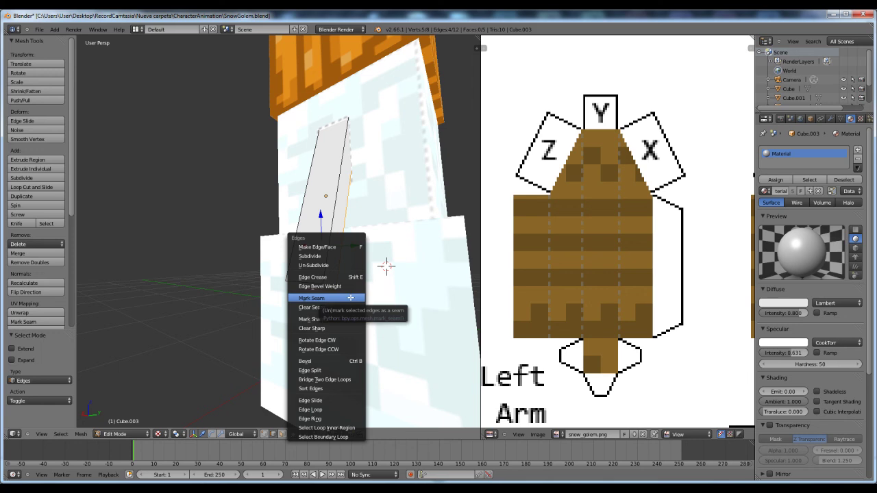
click(346, 298)
Select all of the left arm, unwrap it, and select the new UV islands
key(a)
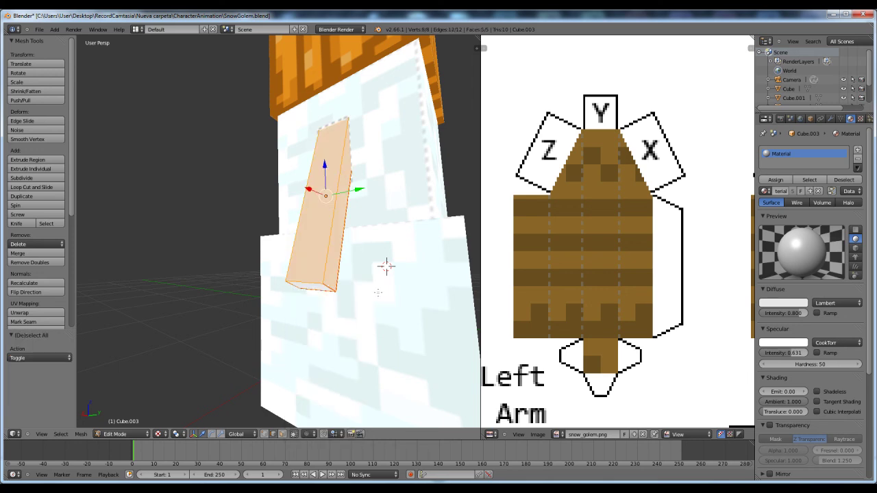
key(u)
click(378, 291)
scroll(620, 251, down, 4)
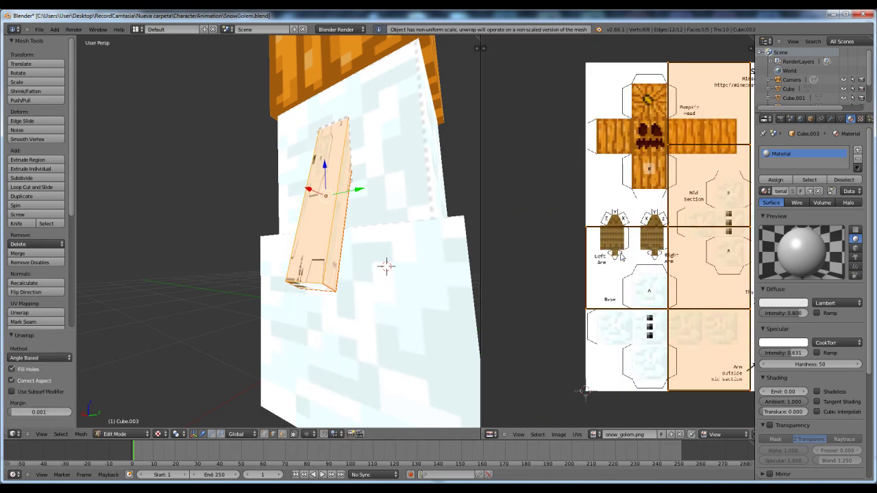
key(a)
key(a)
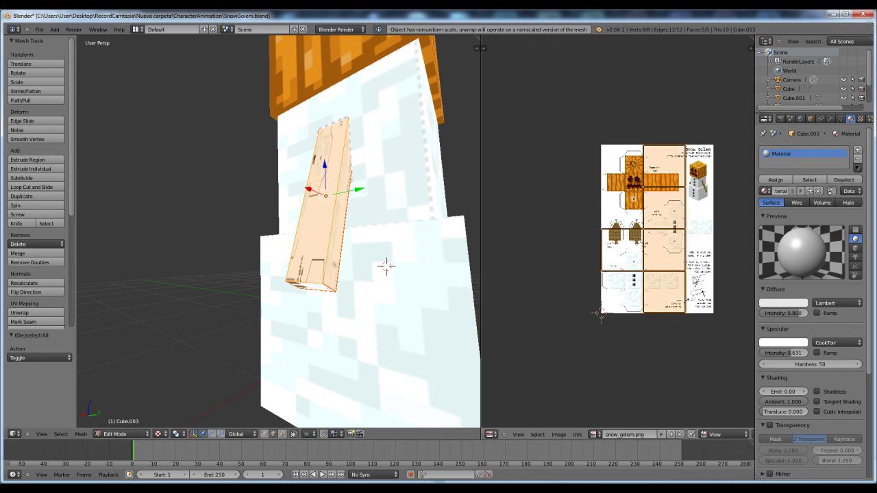
Rotate the arm's UV islands by -90 degrees
middle_drag(680, 277, 662, 281)
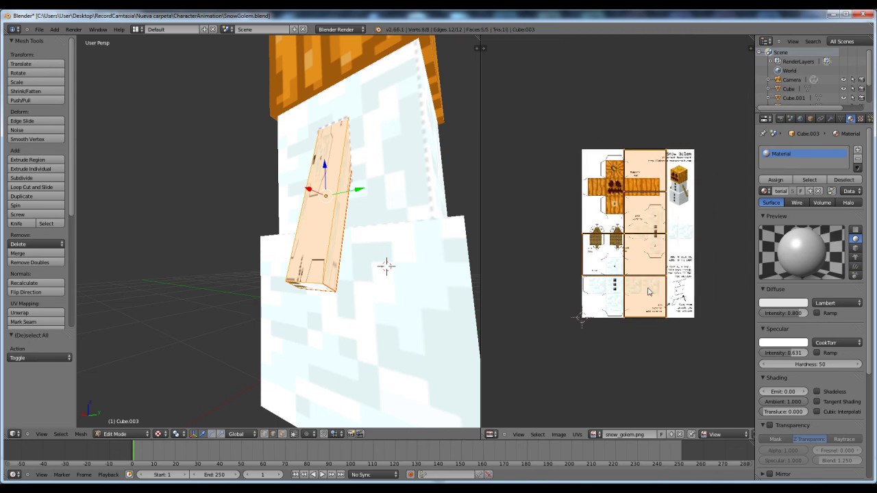
scroll(647, 289, up, 2)
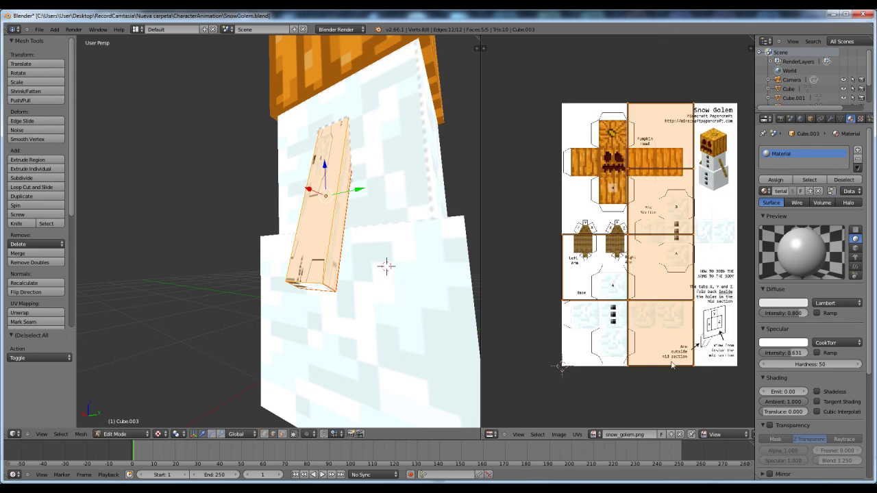
scroll(638, 296, down, 2)
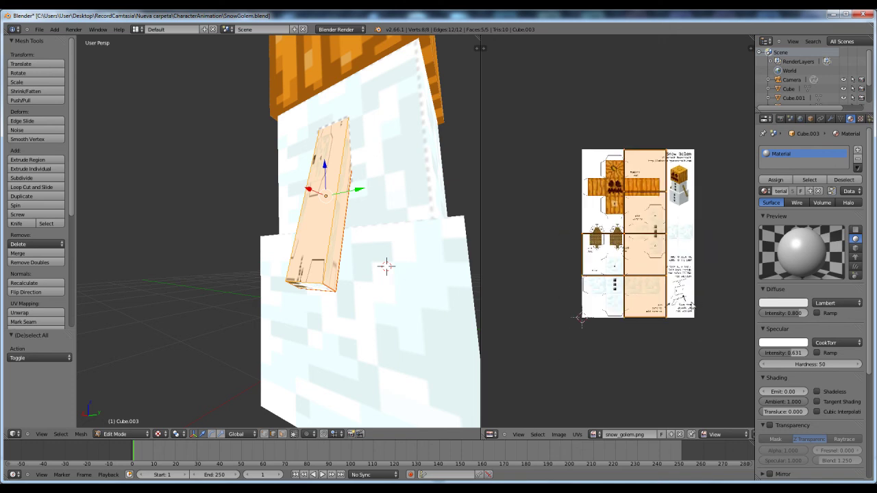
key(r)
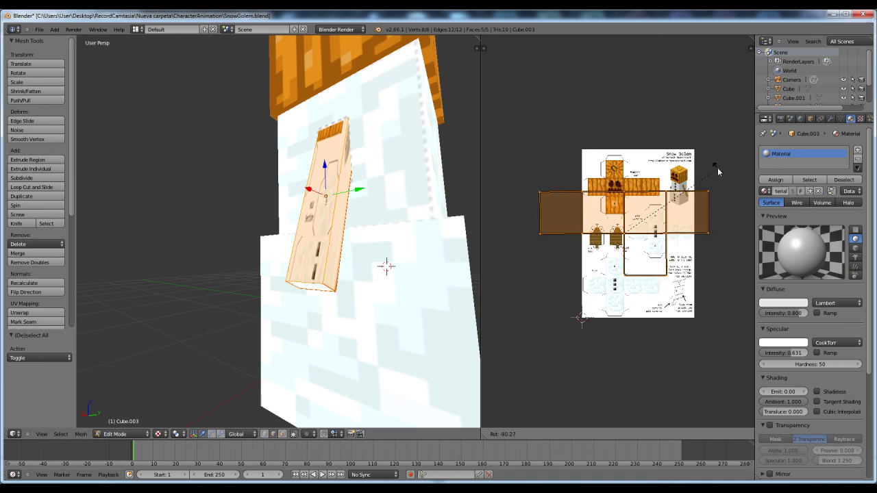
text(-90)
key(Return)
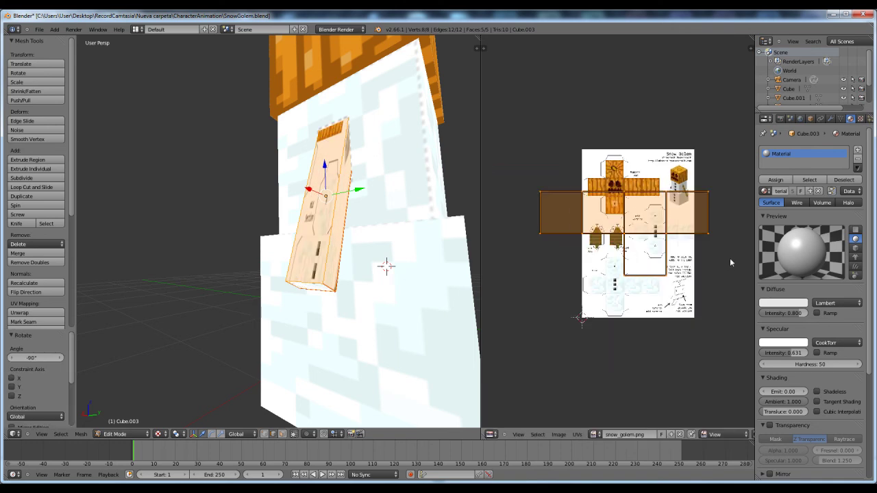
Shrink the arm's UV islands and move them near the Left Arm pieces of the texture
key(s)
click(656, 238)
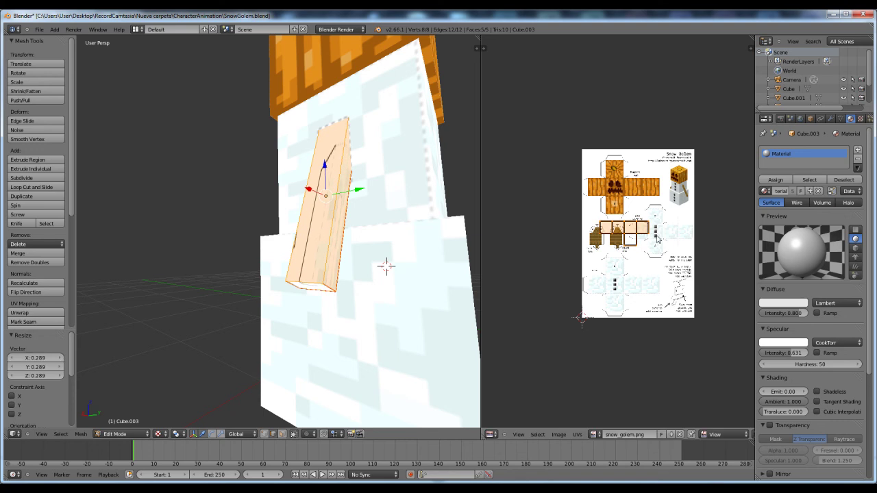
key(g)
click(662, 243)
scroll(696, 266, up, 4)
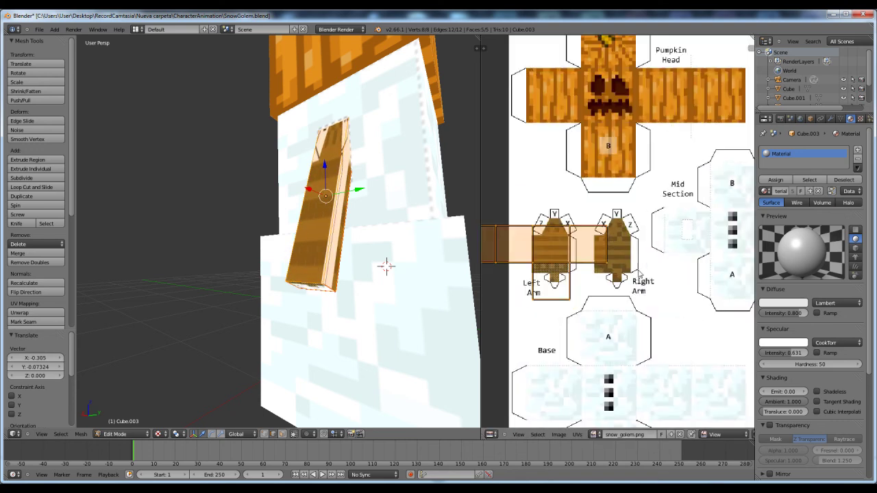
middle_drag(696, 266, 707, 272)
Scale the UV strip to 0.194, drop it on the Left Arm pieces, then widen and nudge it
key(s)
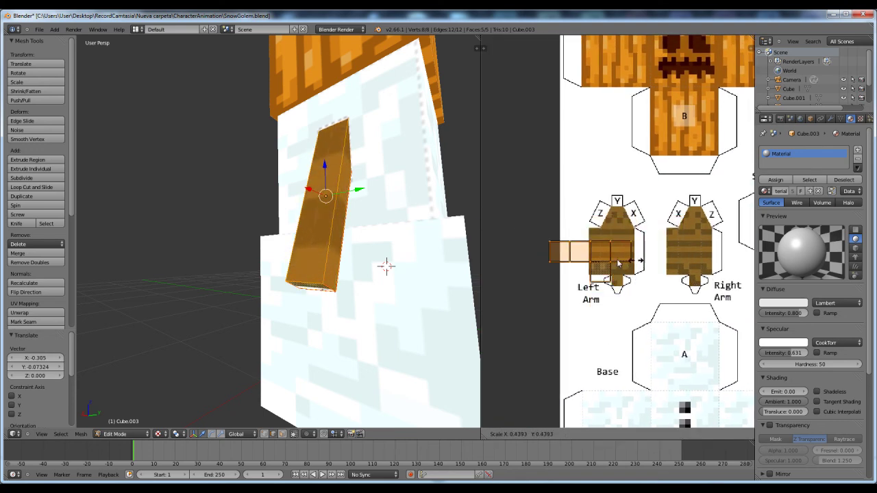
click(638, 269)
scroll(637, 269, up, 3)
key(g)
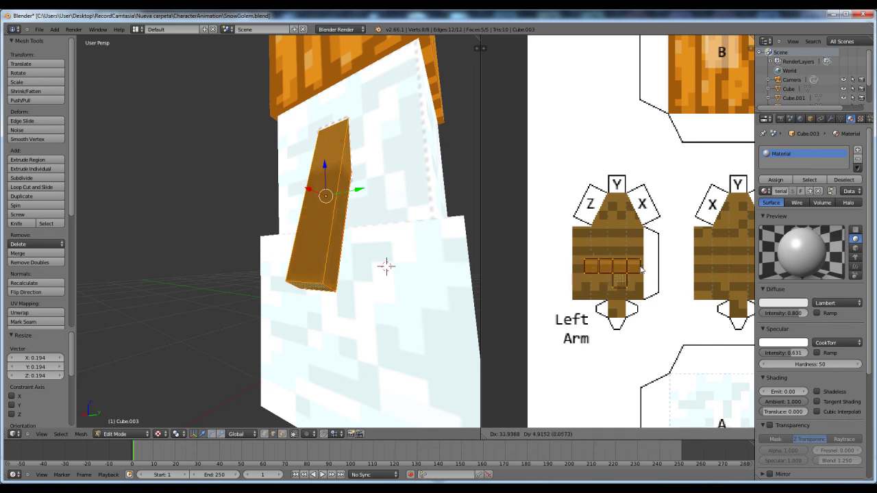
click(656, 270)
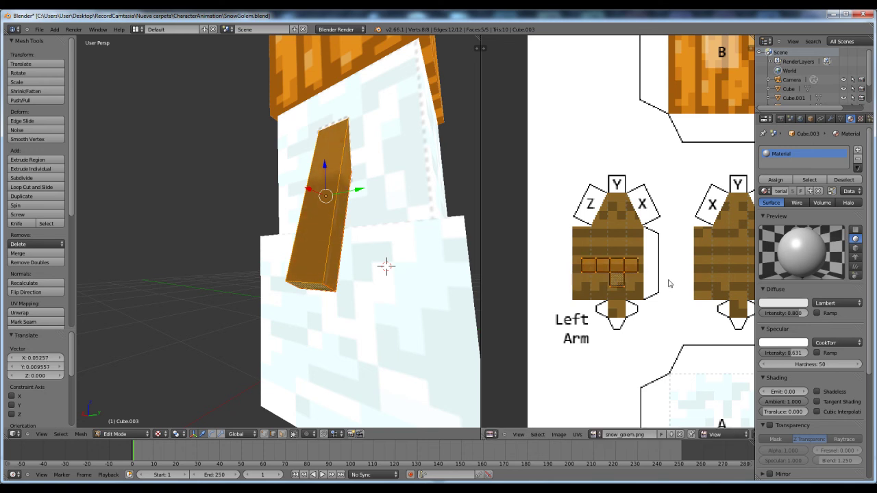
key(s)
click(668, 285)
scroll(668, 287, up, 2)
key(g)
click(678, 302)
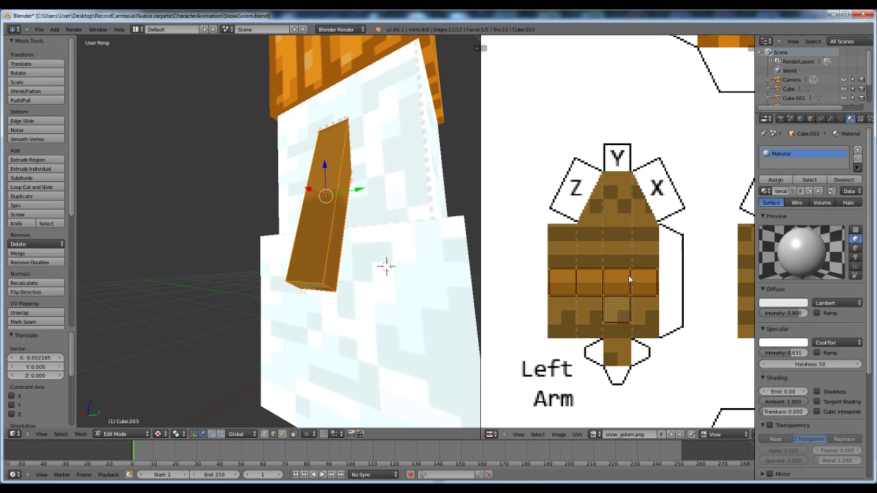
Stretch and shift the UV row vertically along Y toward the Left Arm panels
key(s)
key(y)
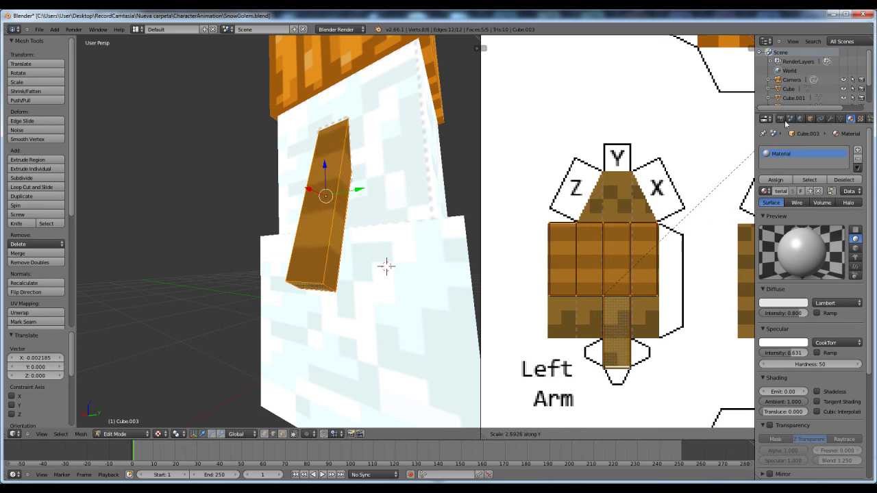
click(686, 221)
key(g)
key(y)
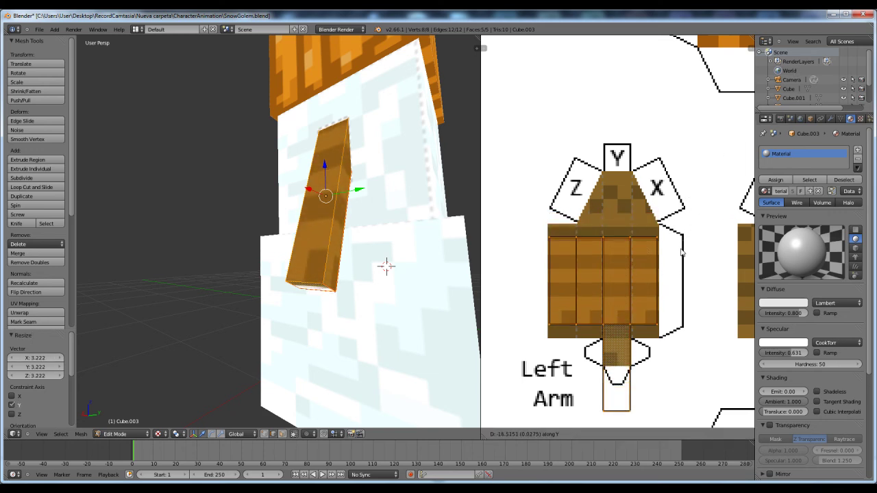
click(686, 259)
key(s)
key(y)
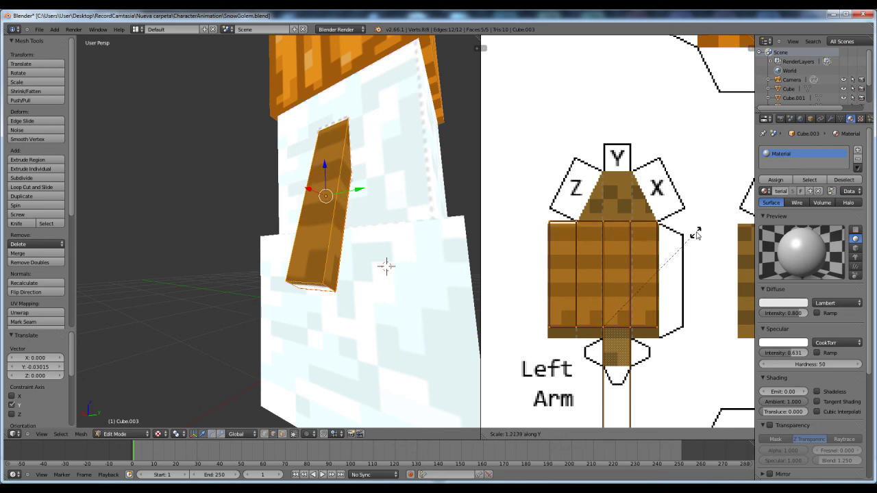
click(703, 222)
Fine-tune the row's vertical scale and position until it matches the arm panels' height
key(g)
key(y)
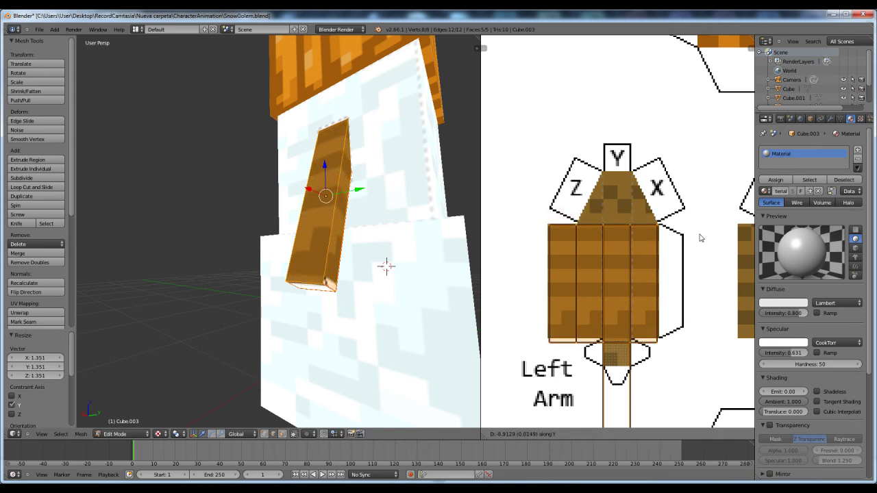
click(717, 234)
key(s)
key(y)
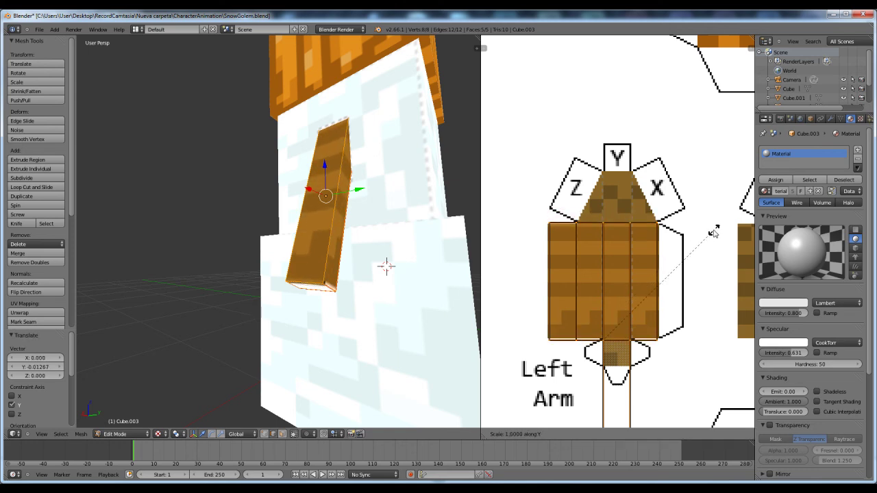
click(711, 238)
key(g)
key(y)
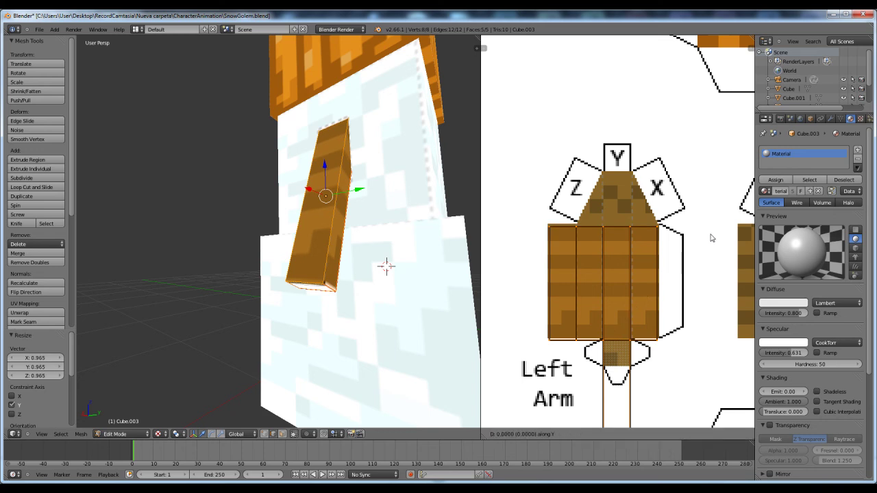
click(712, 236)
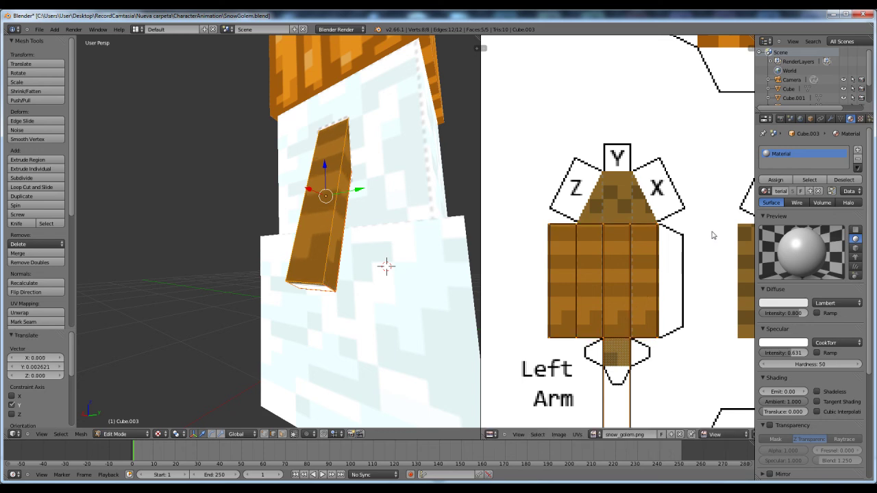
Slide the arm end strip vertically over the arm tab, then return to Object mode
shift+scroll(661, 294, down, 5)
ctrl+scroll(620, 360, left, 1)
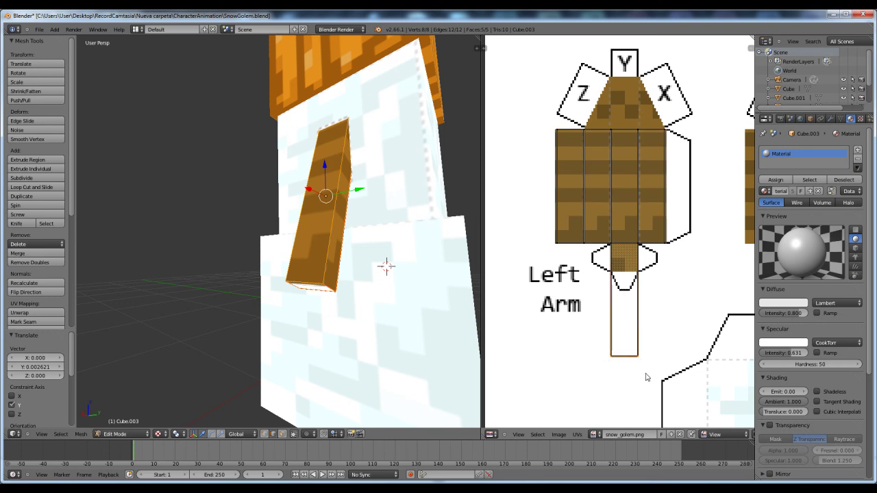
key(g)
key(y)
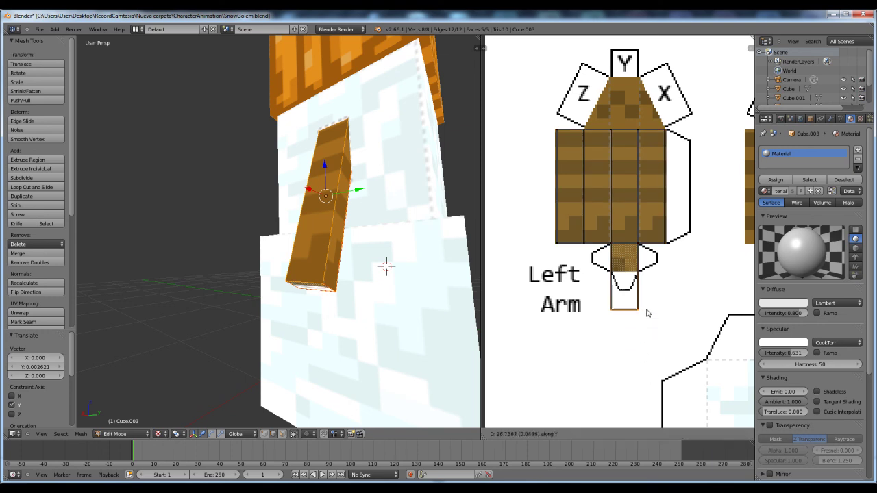
click(650, 292)
scroll(648, 288, down, 2)
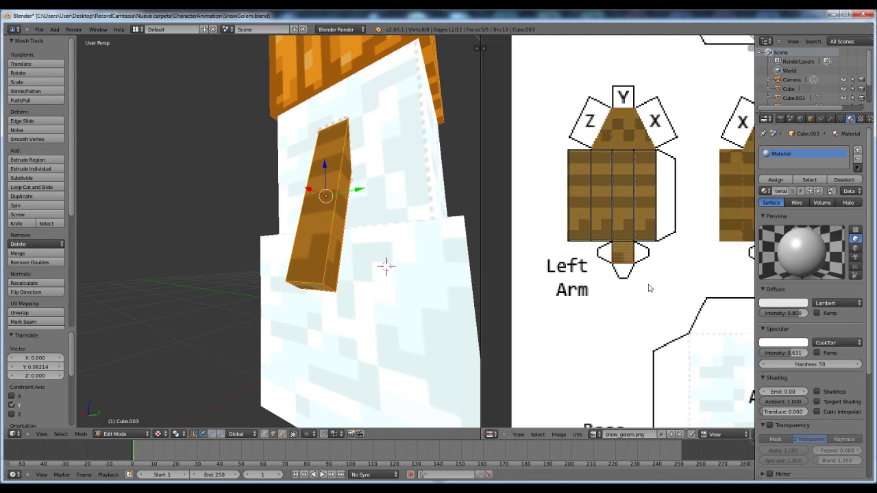
scroll(353, 294, down, 2)
key(Tab)
Zoom in and orbit to view the textured snow golem's face from the front
scroll(355, 303, down, 3)
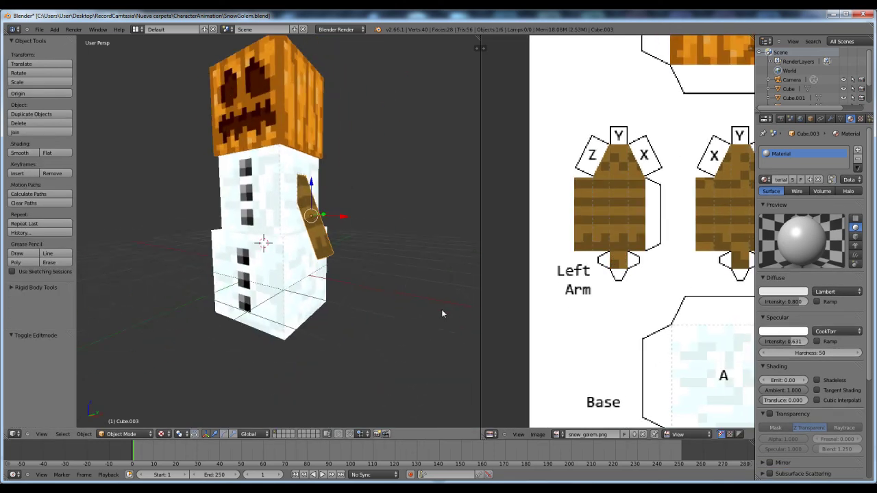
middle_drag(407, 280, 318, 252)
scroll(338, 313, down, 4)
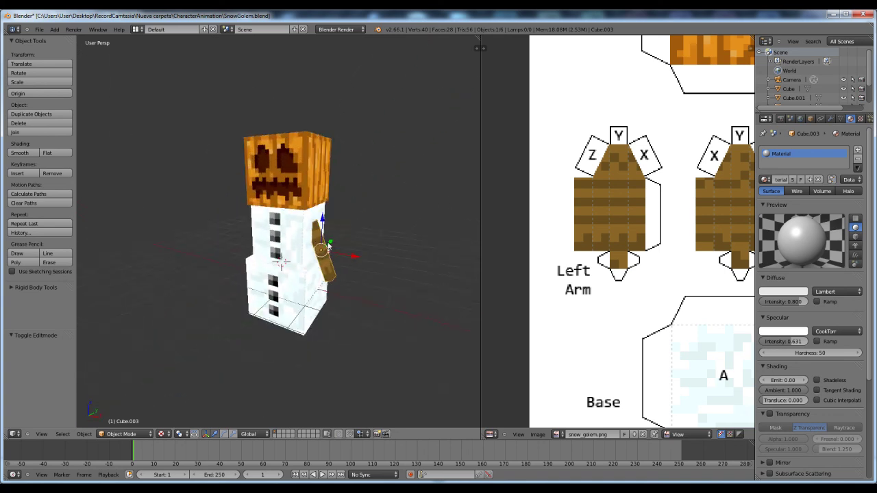
mouse_move(339, 314)
middle_down()
mouse_move(386, 313)
mouse_move(339, 307)
mouse_move(350, 313)
middle_up()
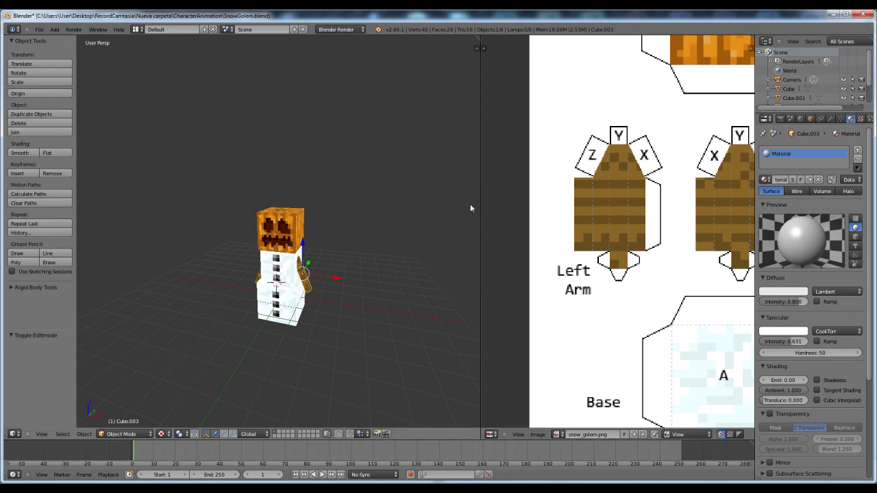
Widen the 3D view and split it into two side-by-side 3D viewports
drag(480, 212, 531, 240)
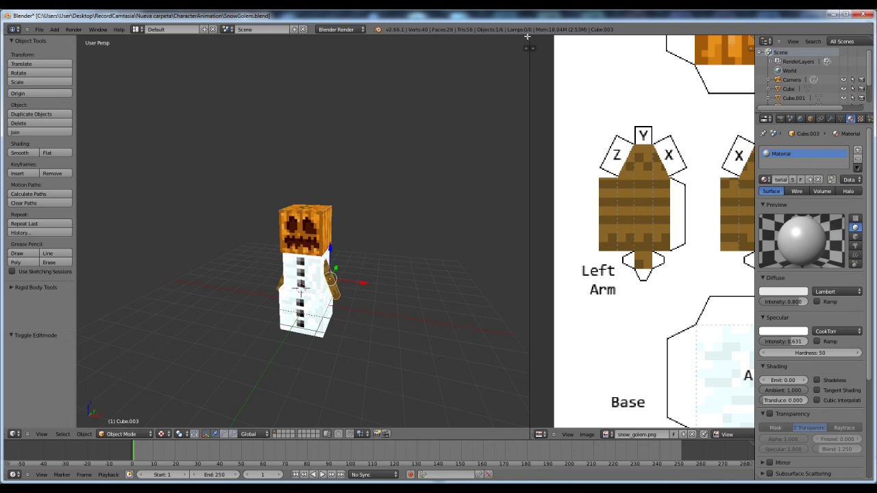
drag(527, 37, 406, 54)
drag(466, 61, 351, 42)
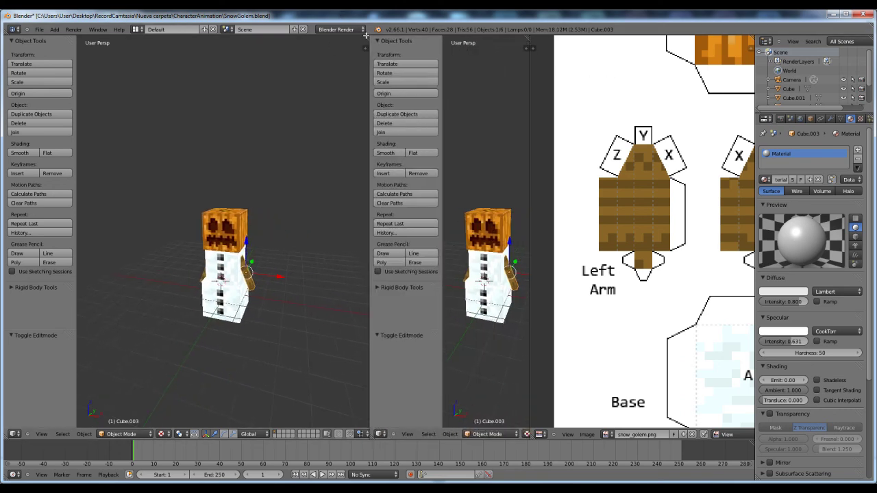
Join the two 3D viewports and the texture panel into one full-width view of the golem
drag(367, 35, 396, 39)
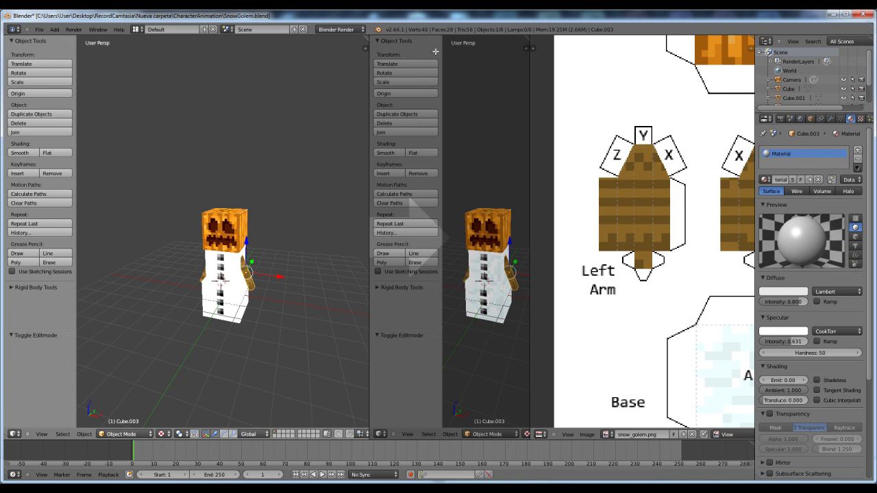
drag(435, 51, 471, 90)
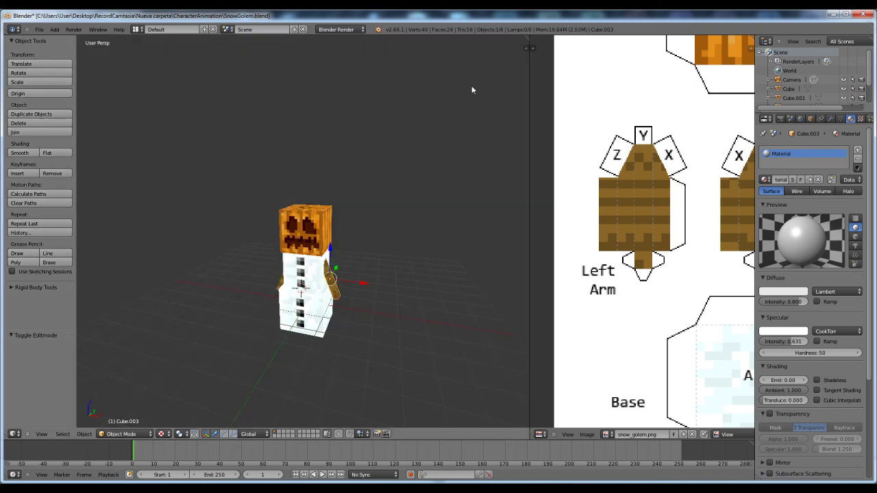
drag(526, 38, 595, 165)
scroll(548, 206, down, 3)
scroll(493, 271, up, 3)
middle_drag(509, 258, 503, 276)
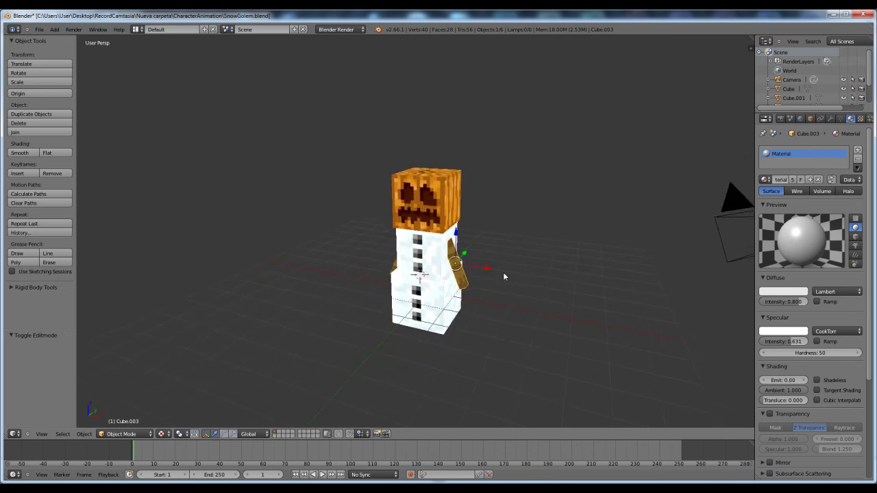
scroll(508, 271, up, 1)
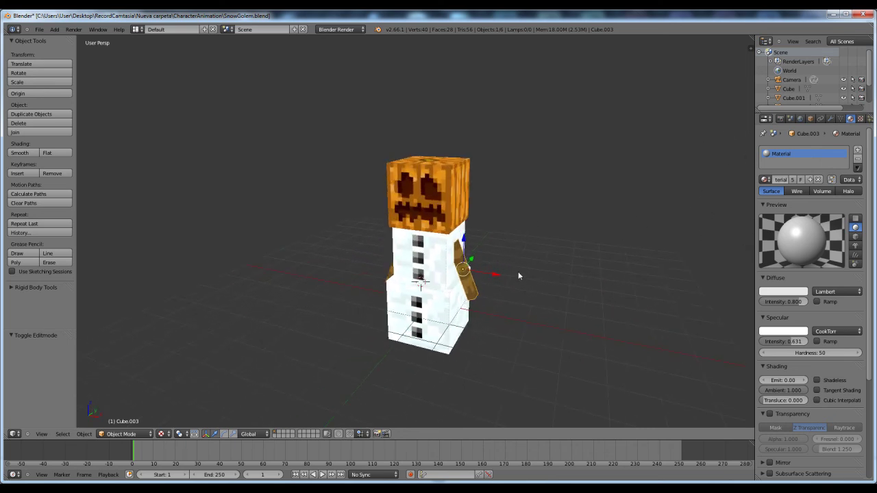